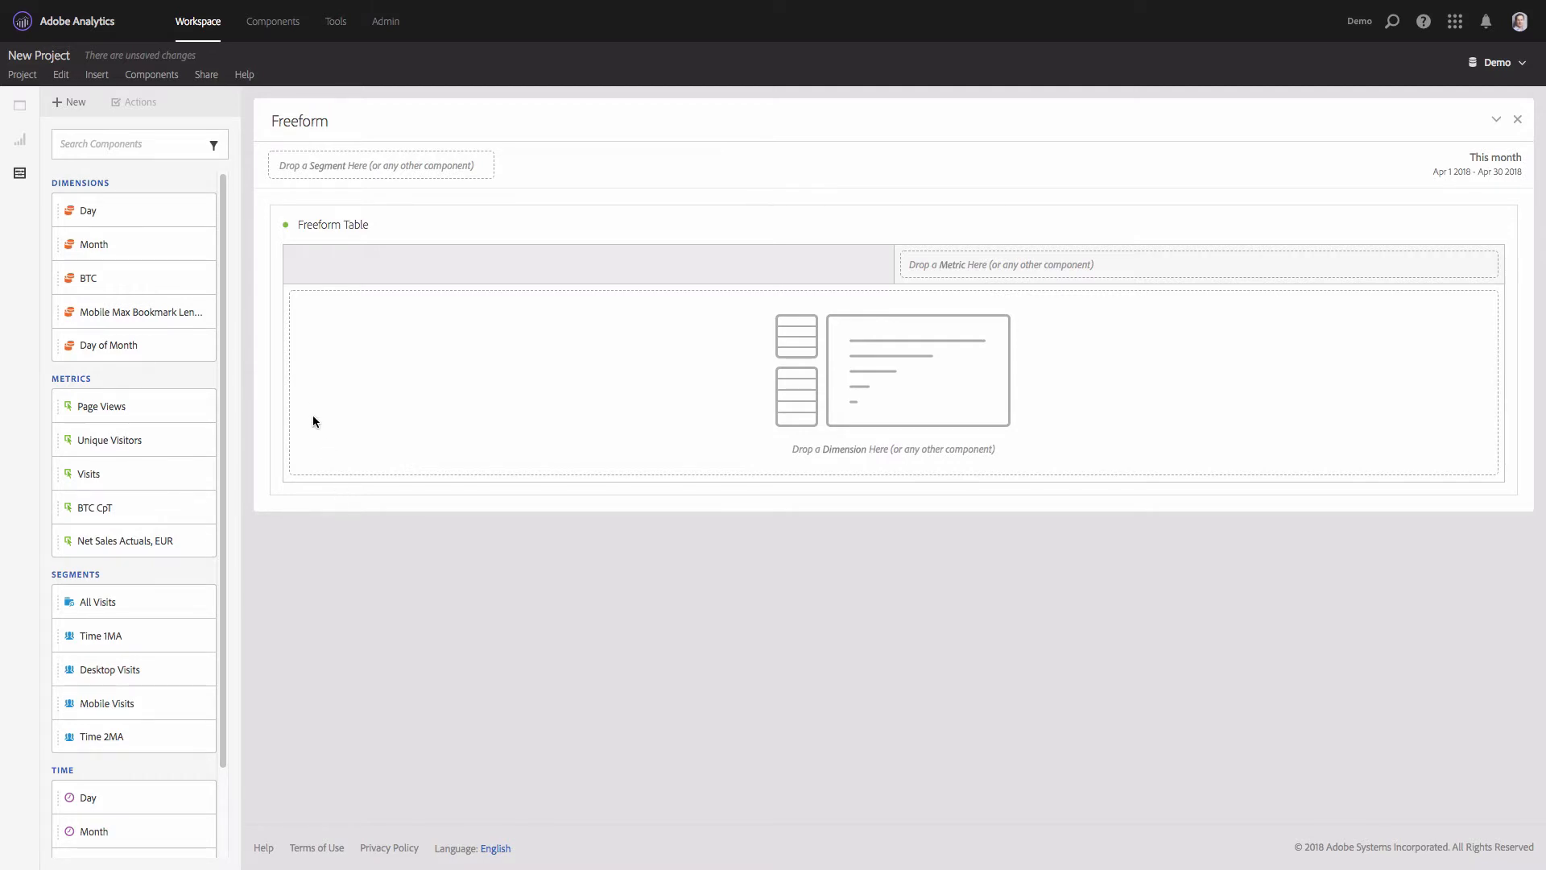
# - Set the Freeform panel's date range to January 1, 2018 through April 20, 2018
pyautogui.click(1469, 172)
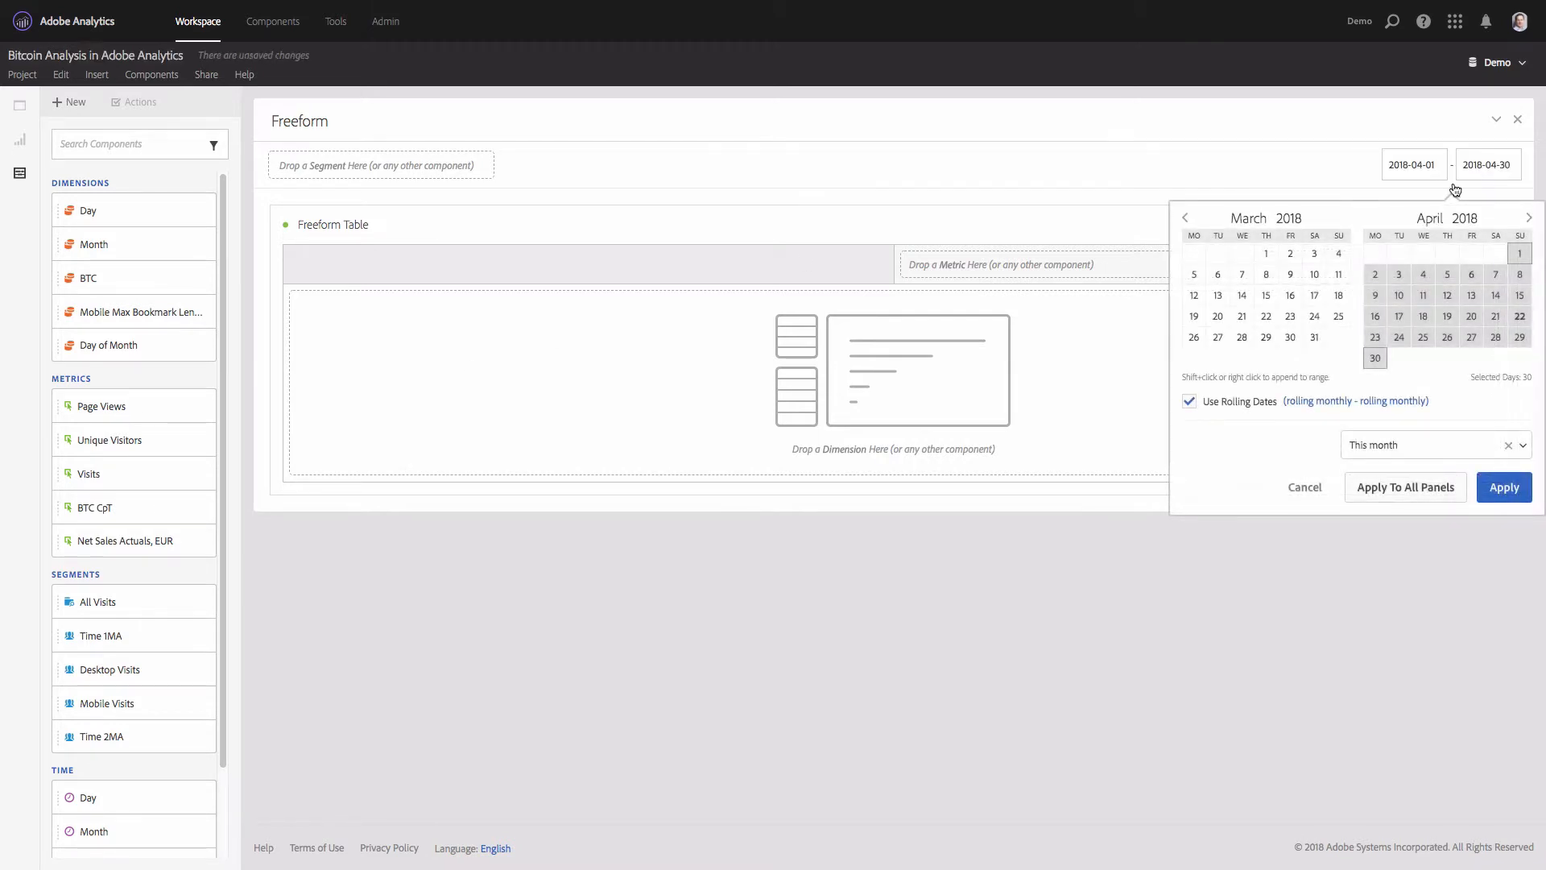
pyautogui.click(1185, 218)
pyautogui.click(1184, 218)
pyautogui.click(1195, 255)
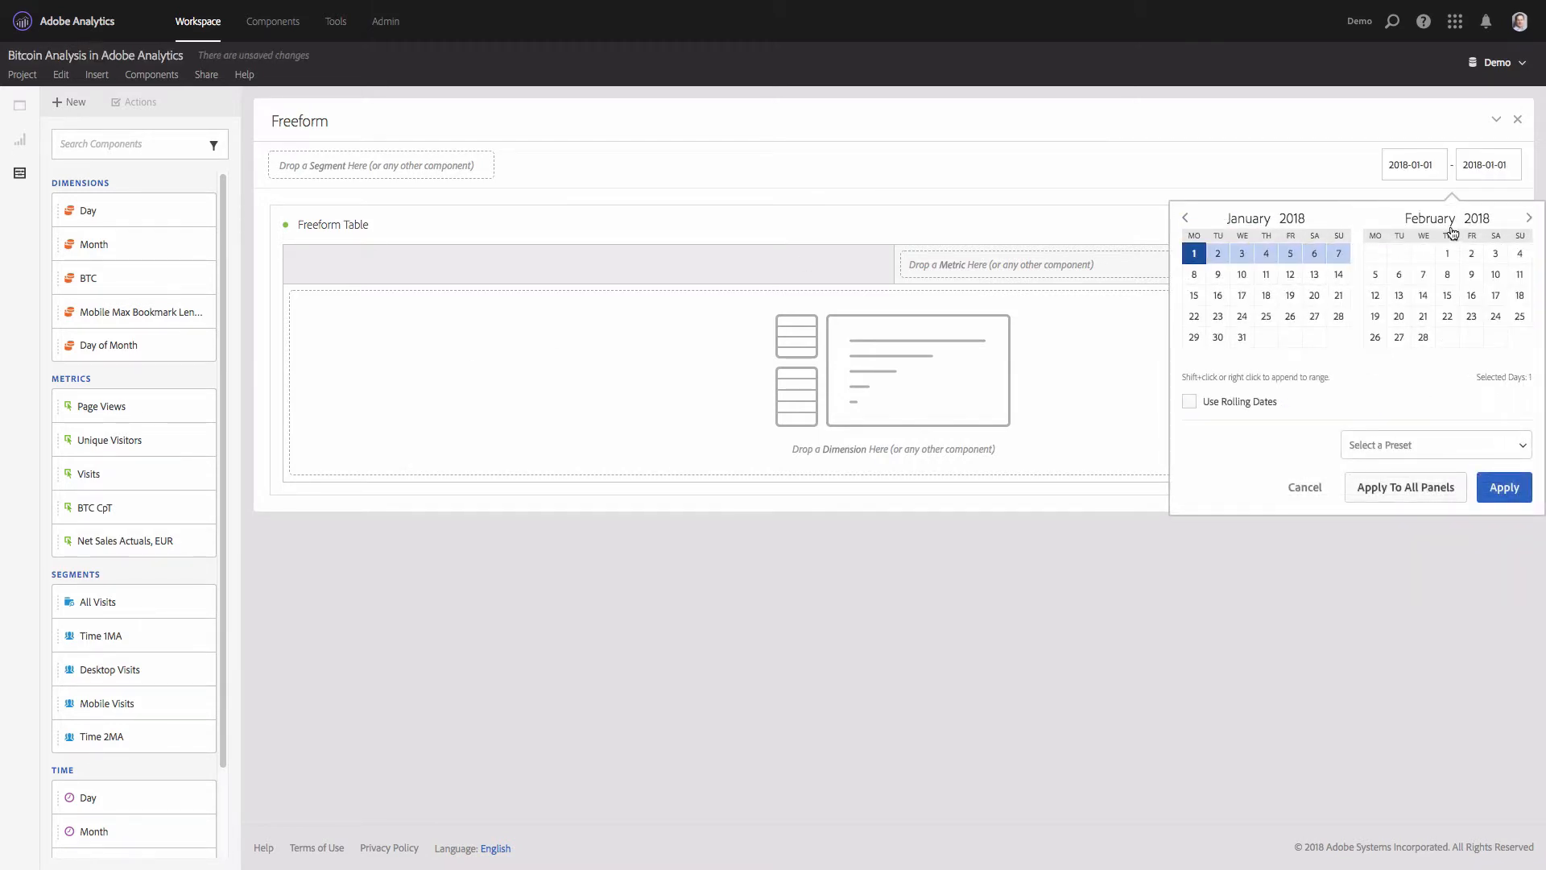
pyautogui.click(1529, 218)
pyautogui.click(1529, 218)
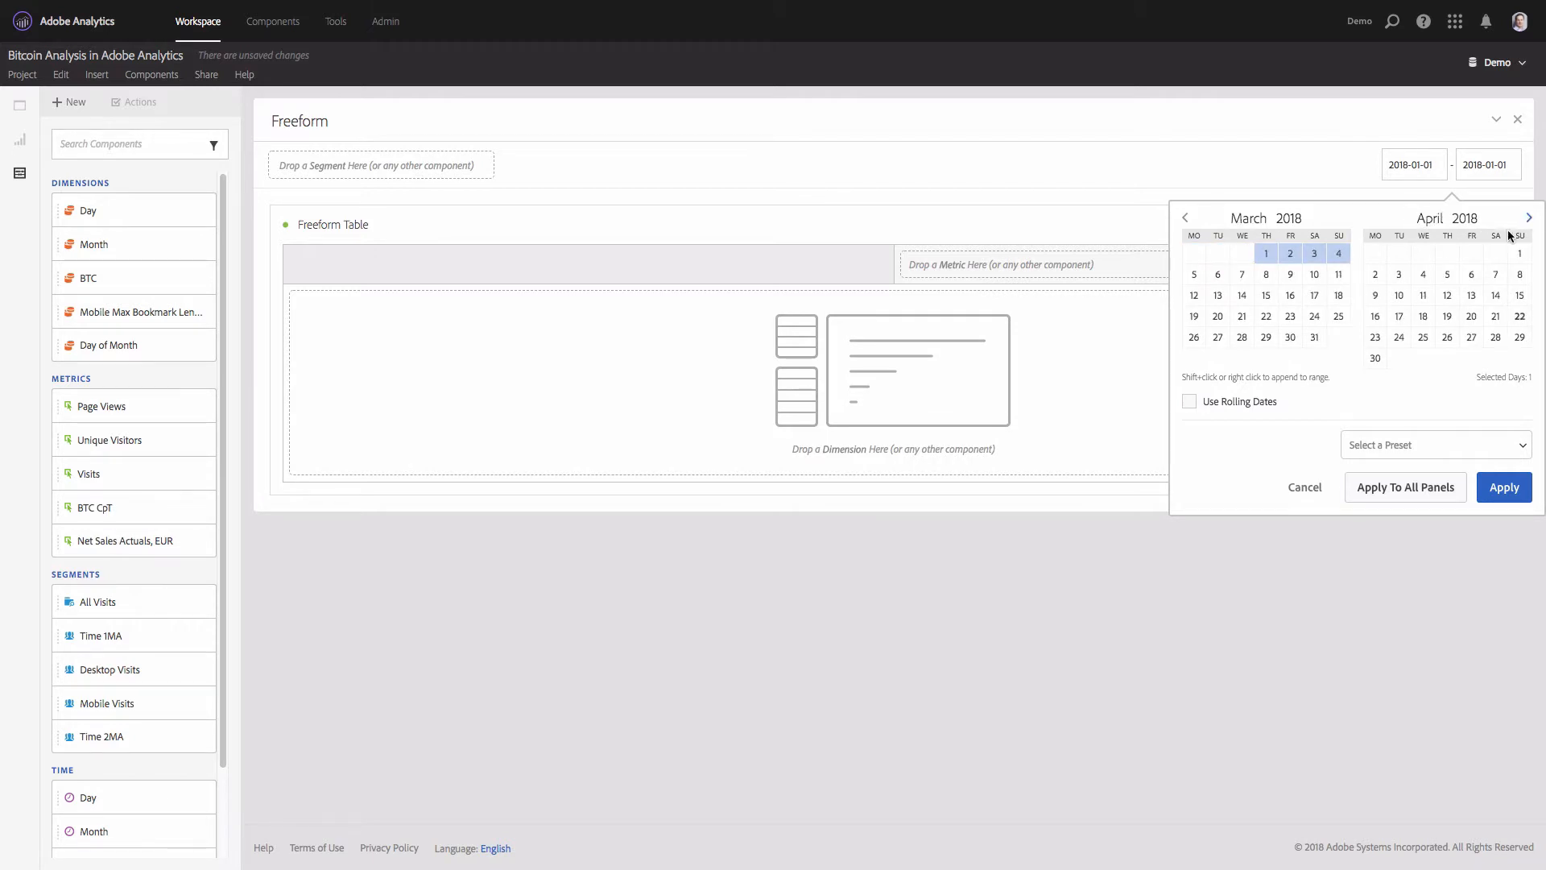
pyautogui.keyDown('shift'); pyautogui.click(1461, 320); pyautogui.keyUp('shift')
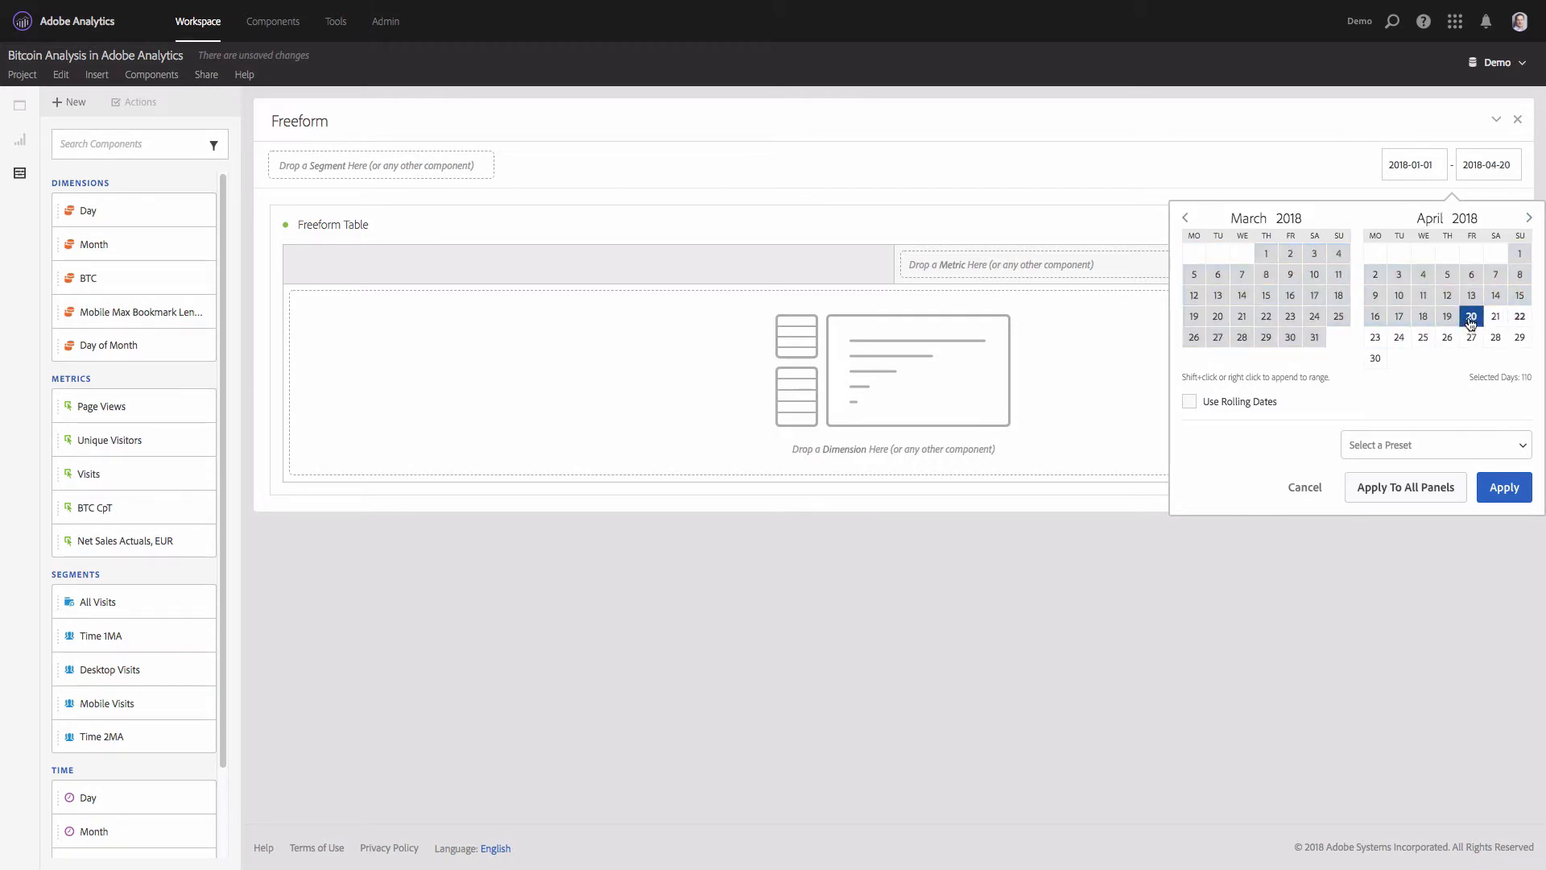
pyautogui.click(1504, 487)
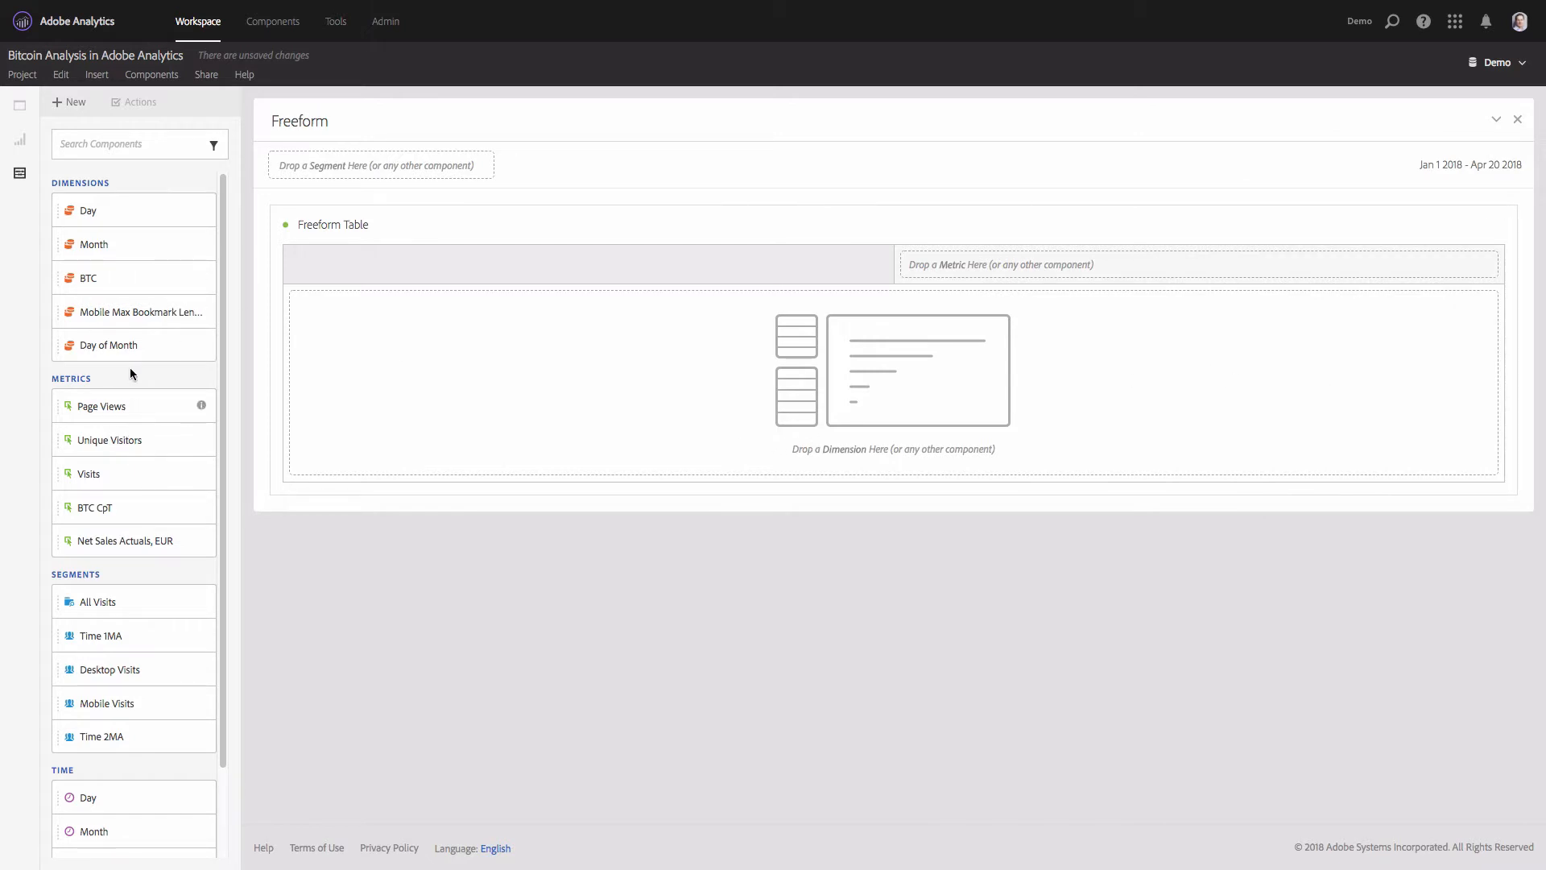
# - Search the components for "btc" and add BTC2USD and BTC CpT as metric columns in the freeform table
pyautogui.click(111, 145)
pyautogui.write('btc')
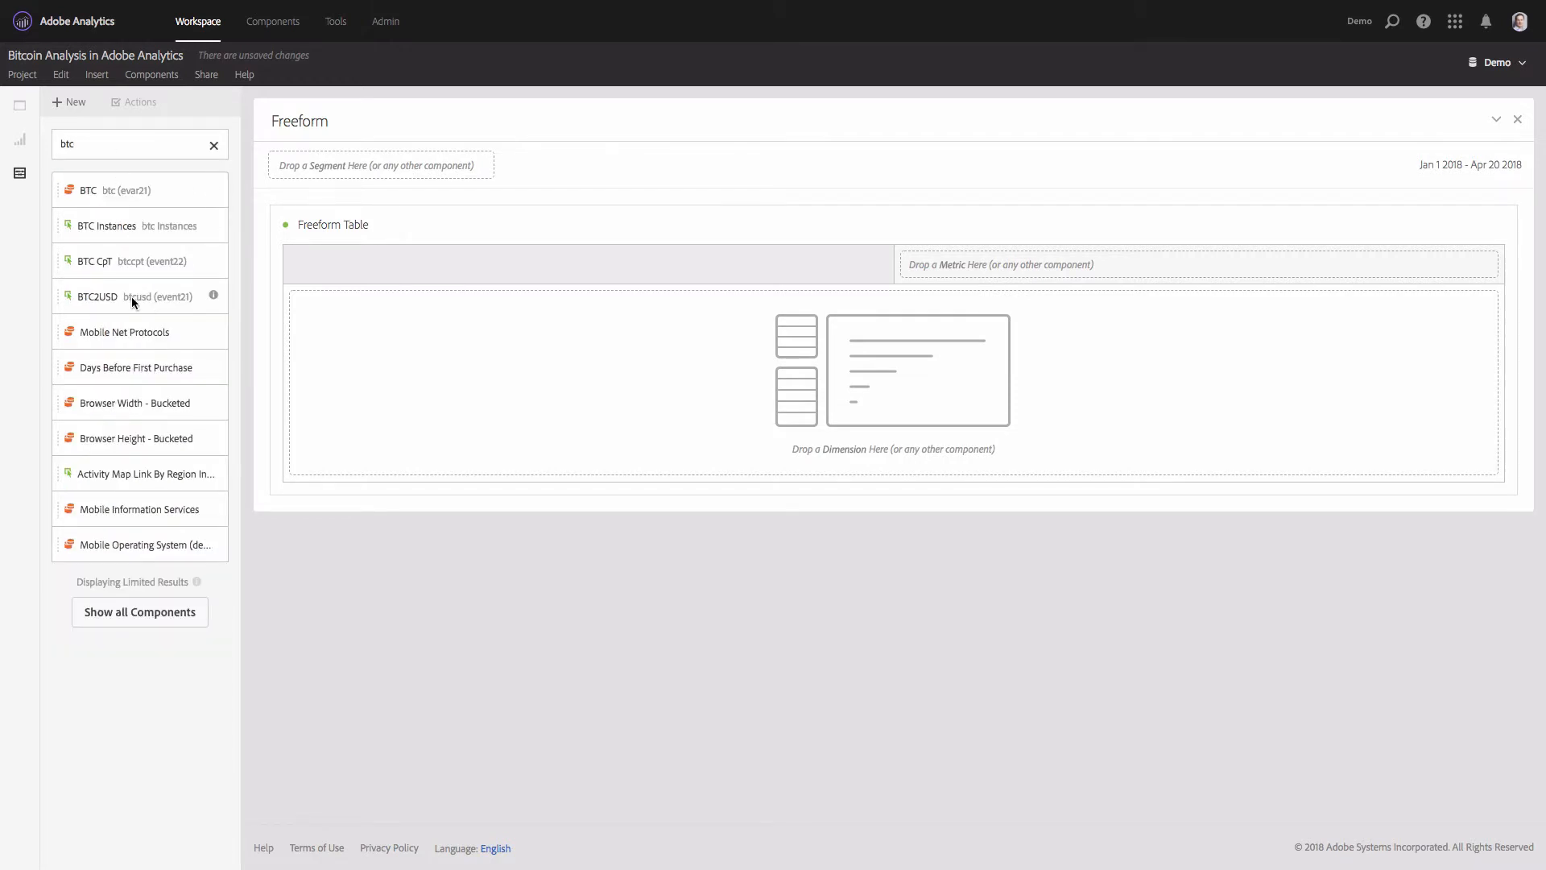
pyautogui.moveTo(132, 298); pyautogui.dragTo(944, 264)
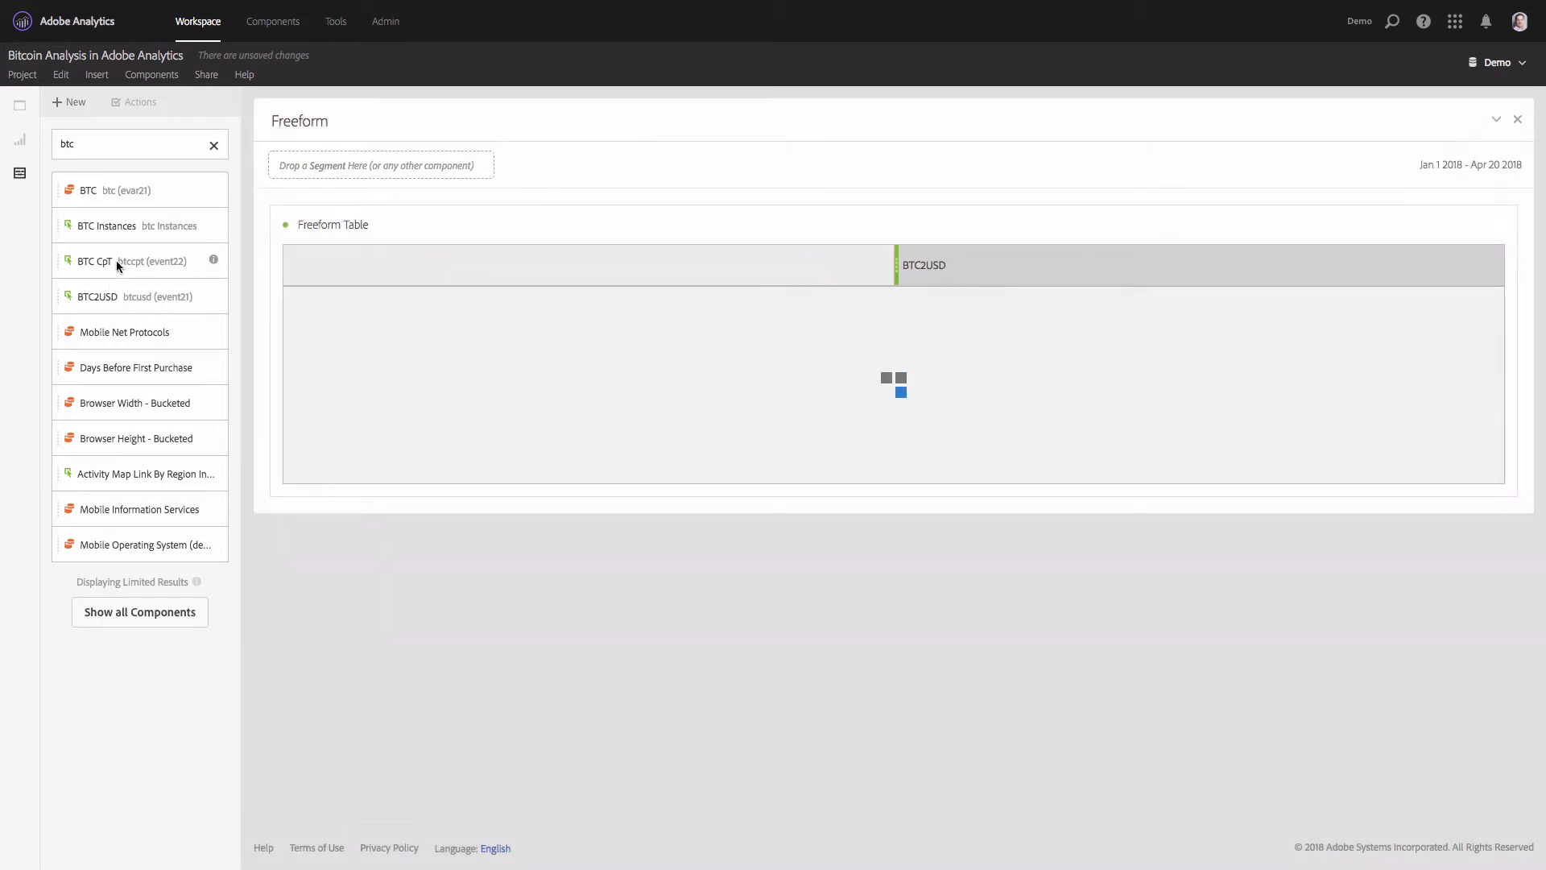
pyautogui.moveTo(84, 261); pyautogui.dragTo(1379, 292)
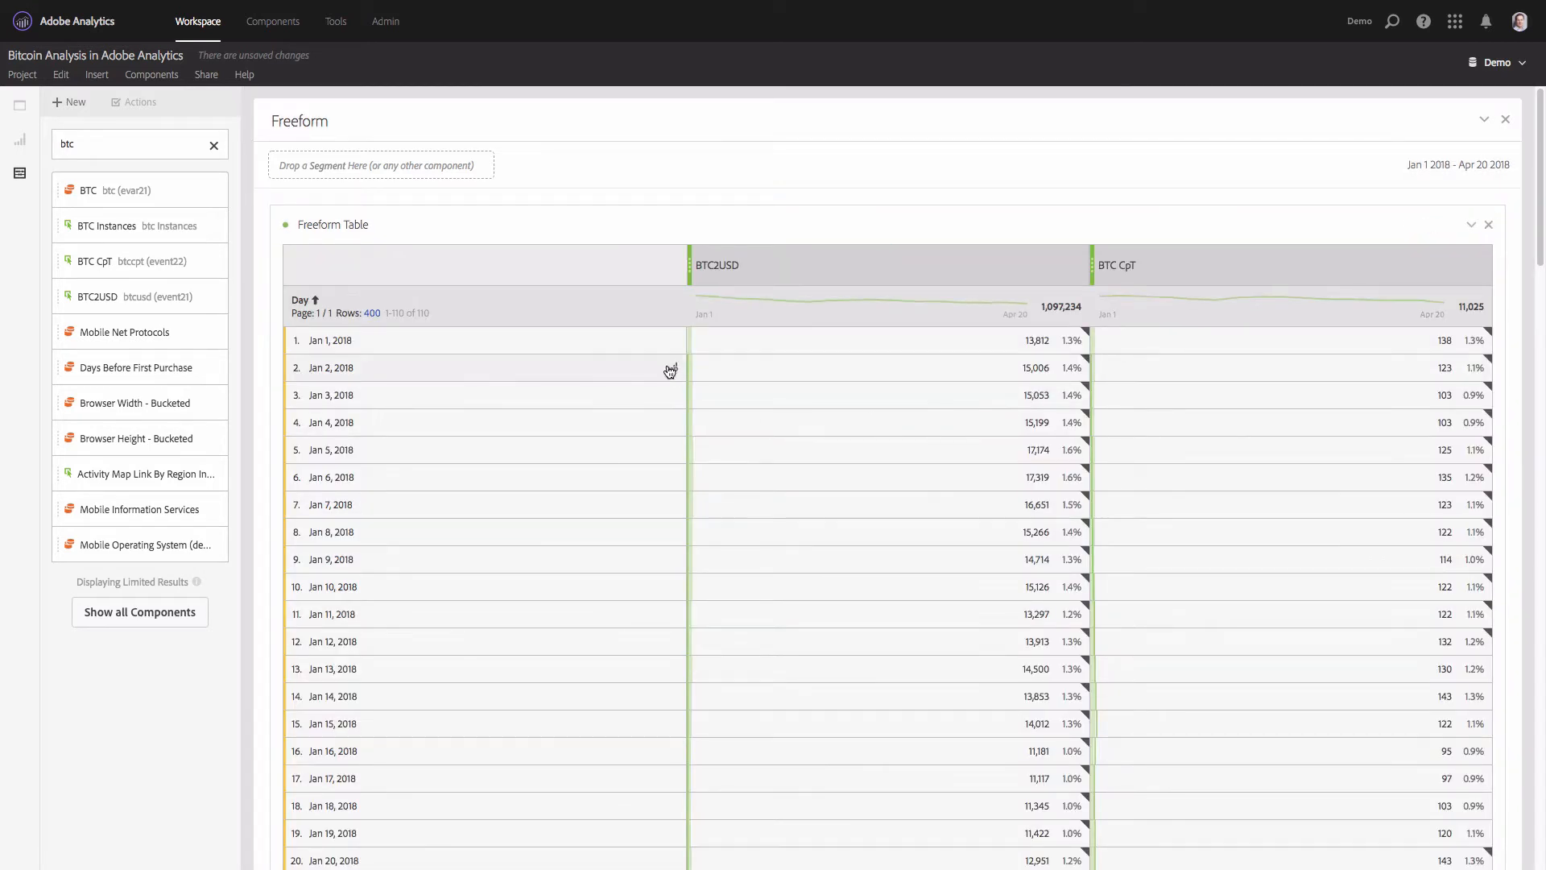
# - Turn off Anomalies, Percent and Background for both the BTC2USD and BTC CpT columns
pyautogui.click(950, 272)
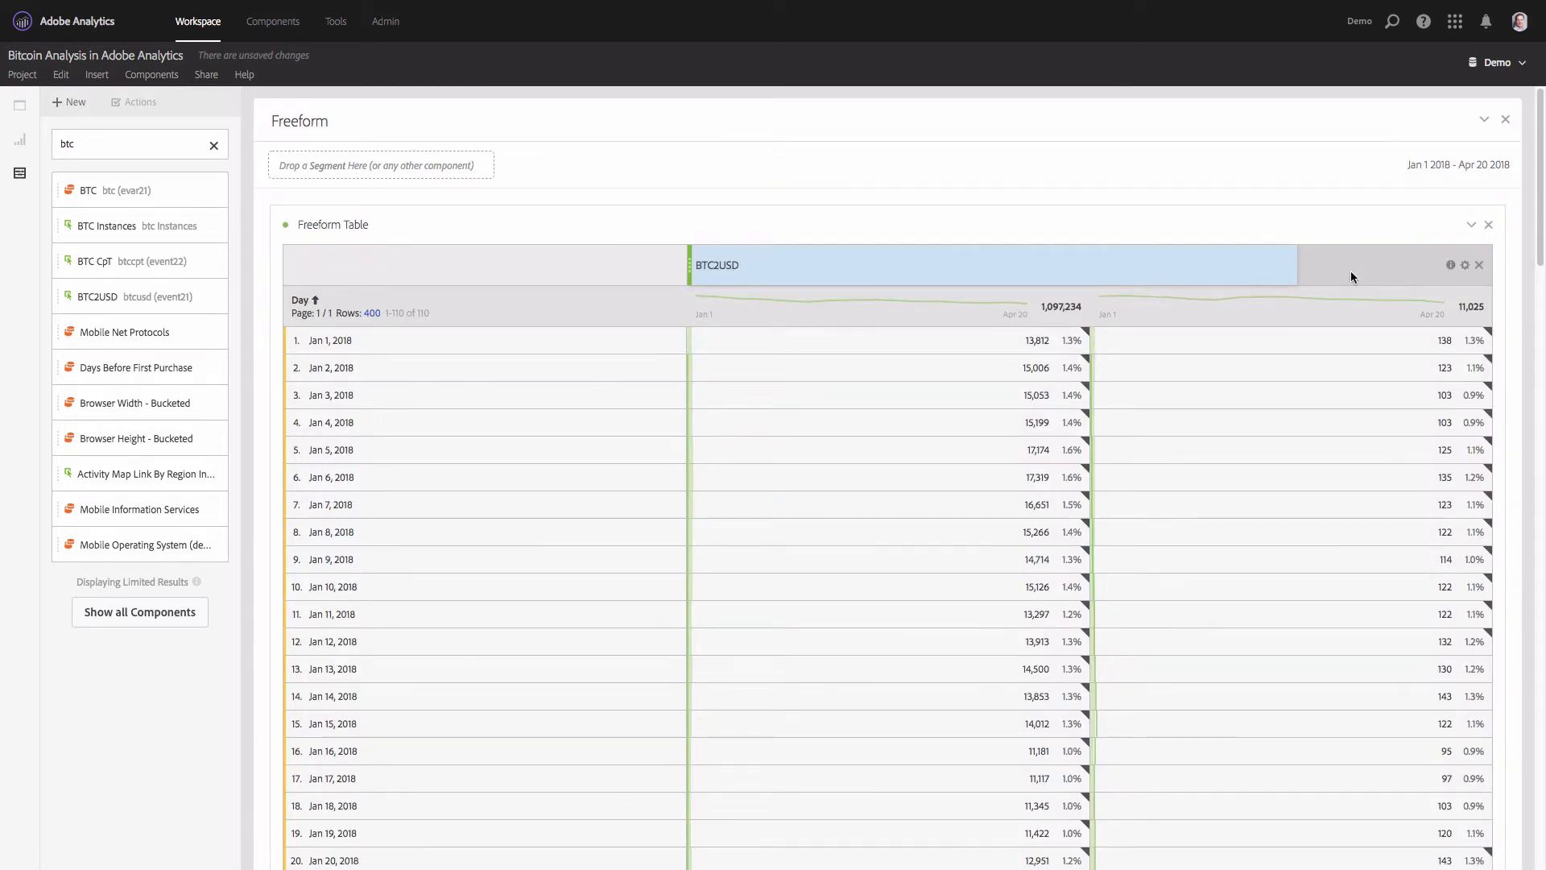
pyautogui.keyDown('shift'); pyautogui.click(1211, 275); pyautogui.keyUp('shift')
pyautogui.click(1466, 265)
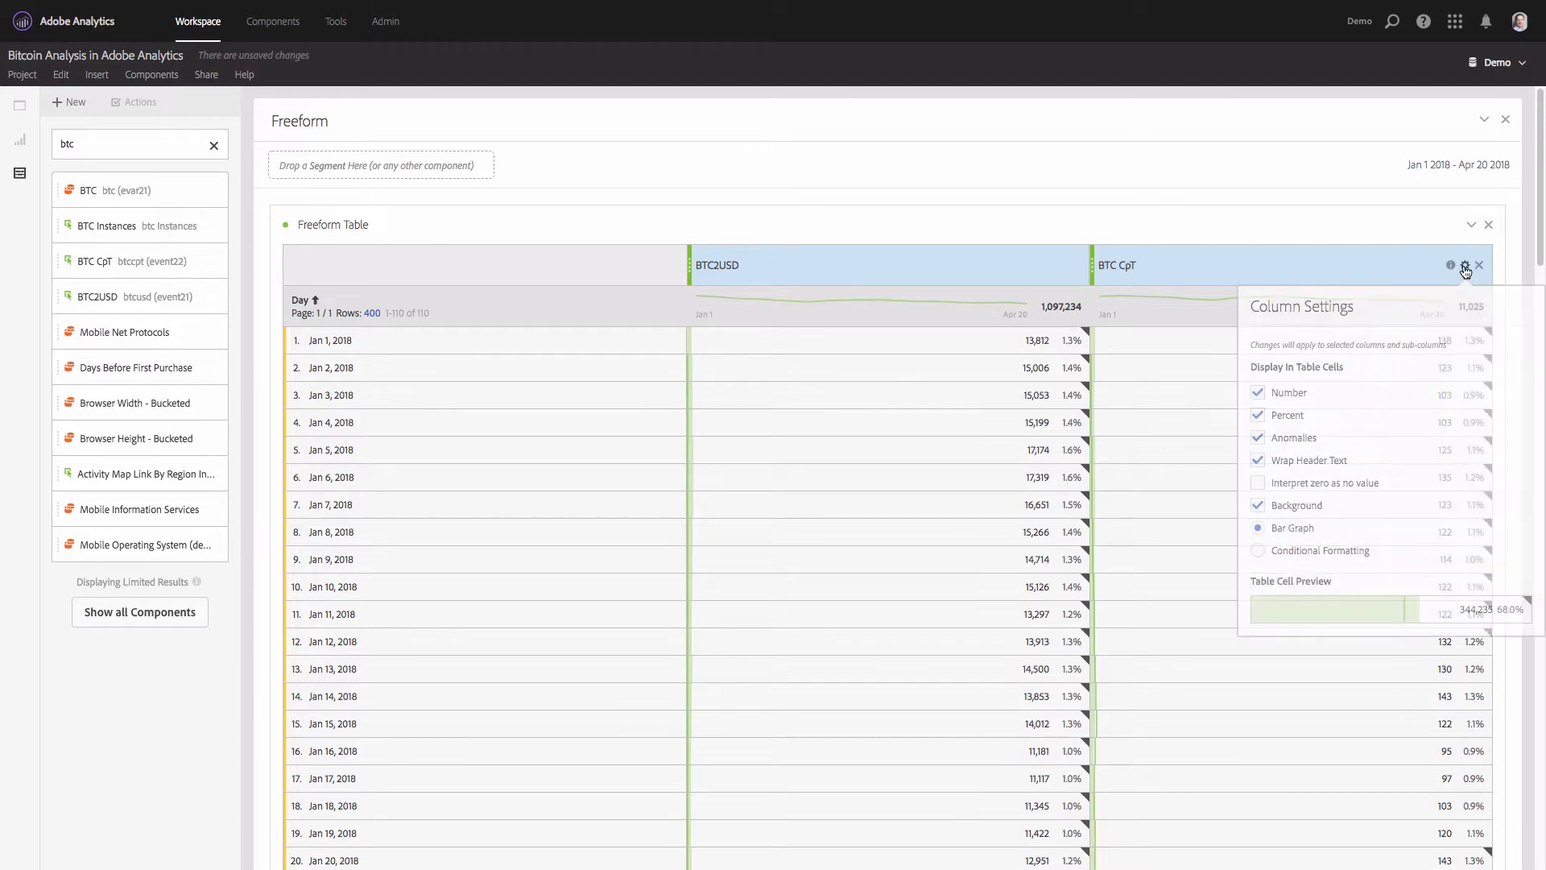
pyautogui.click(1285, 436)
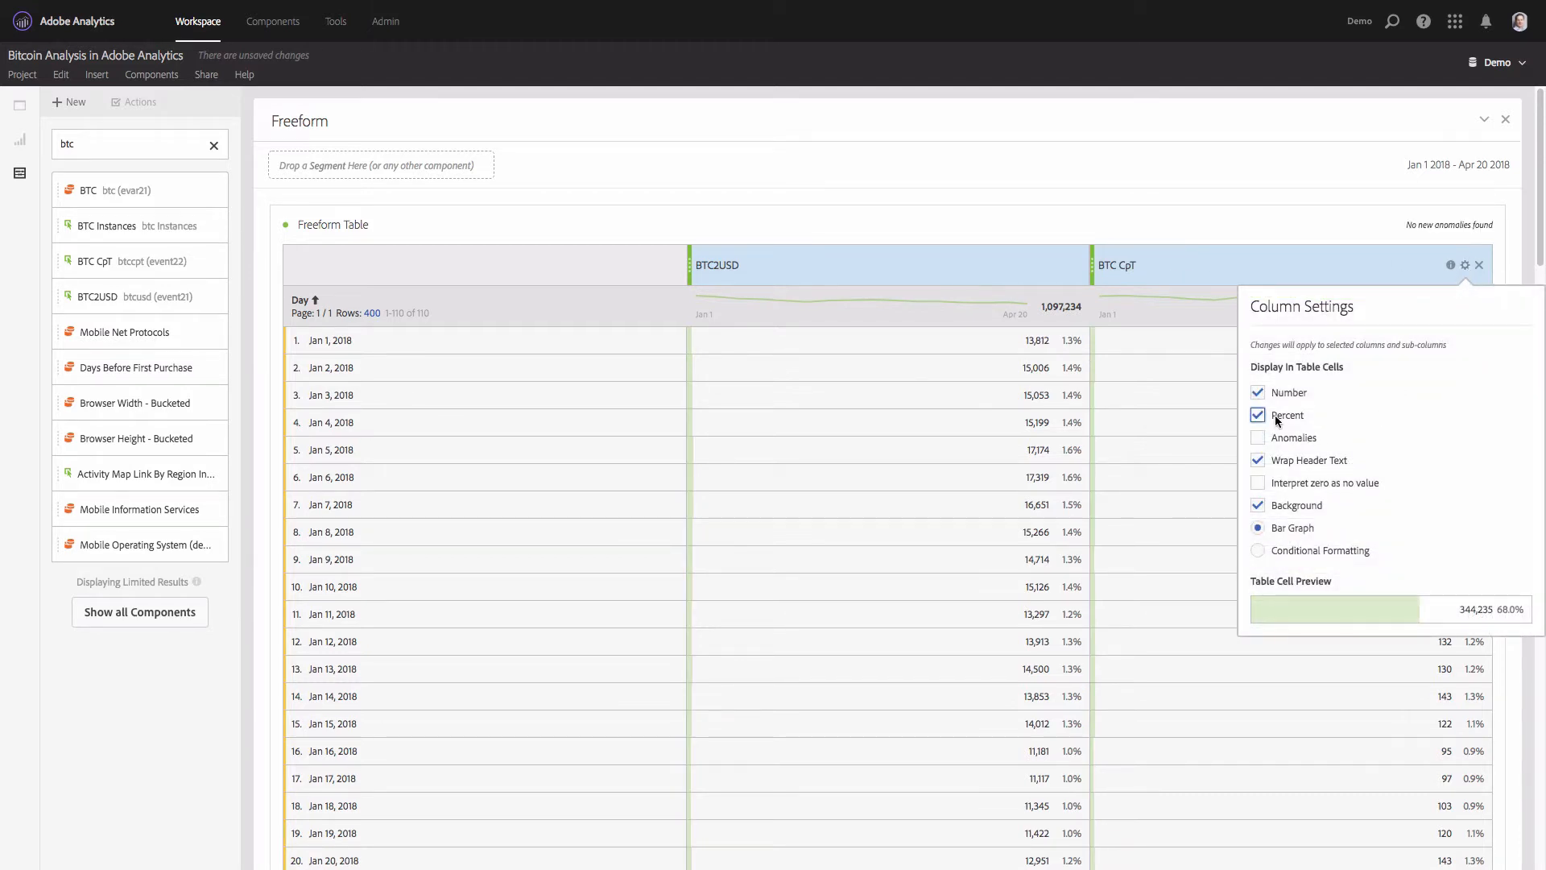
pyautogui.click(1281, 419)
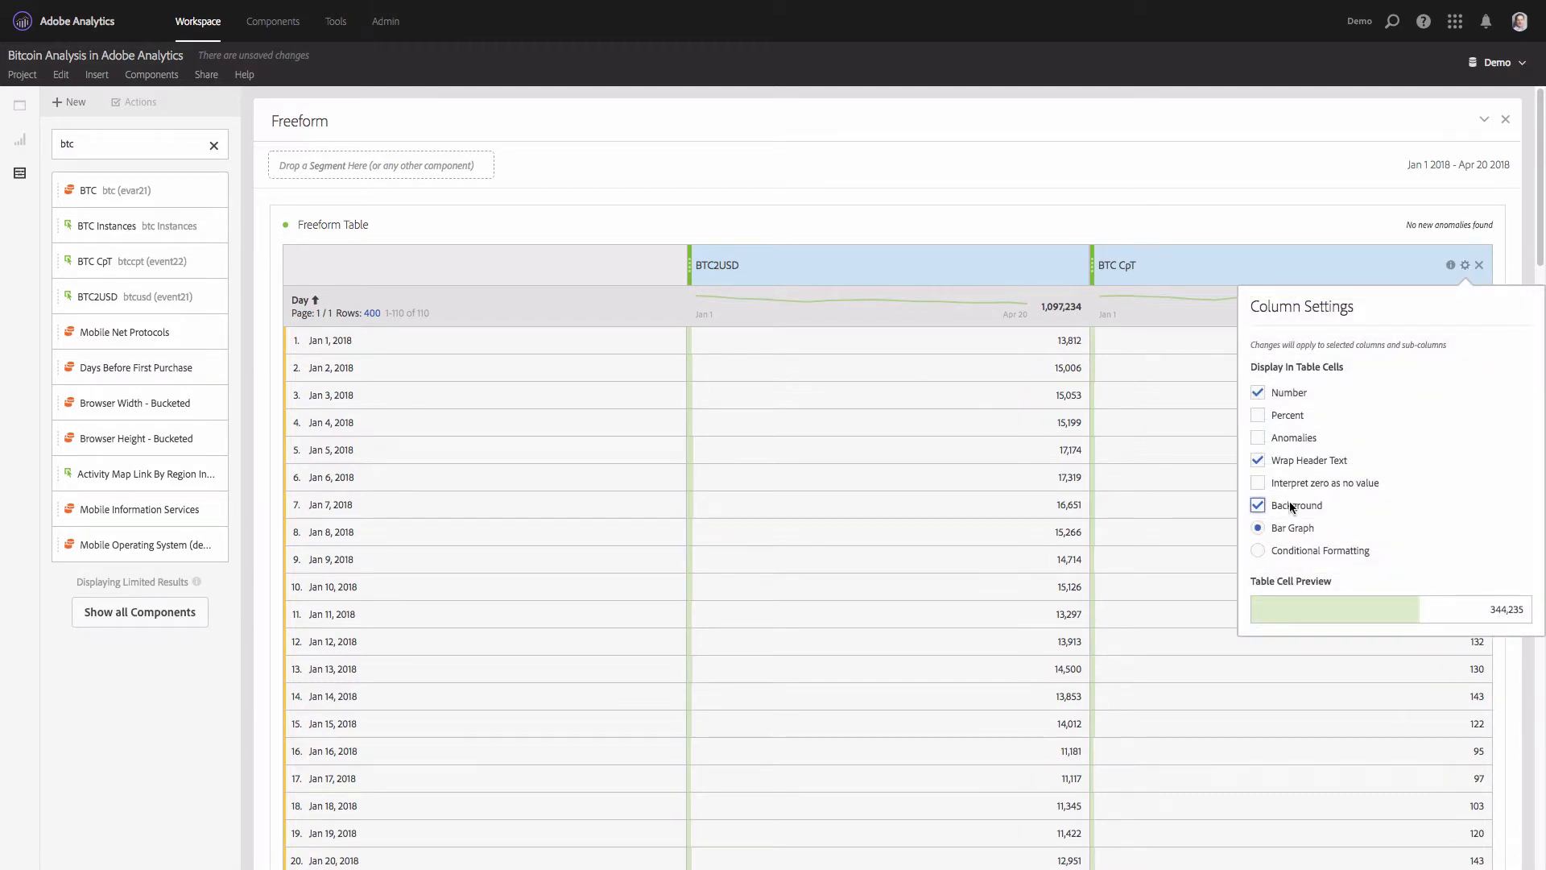
pyautogui.click(1257, 505)
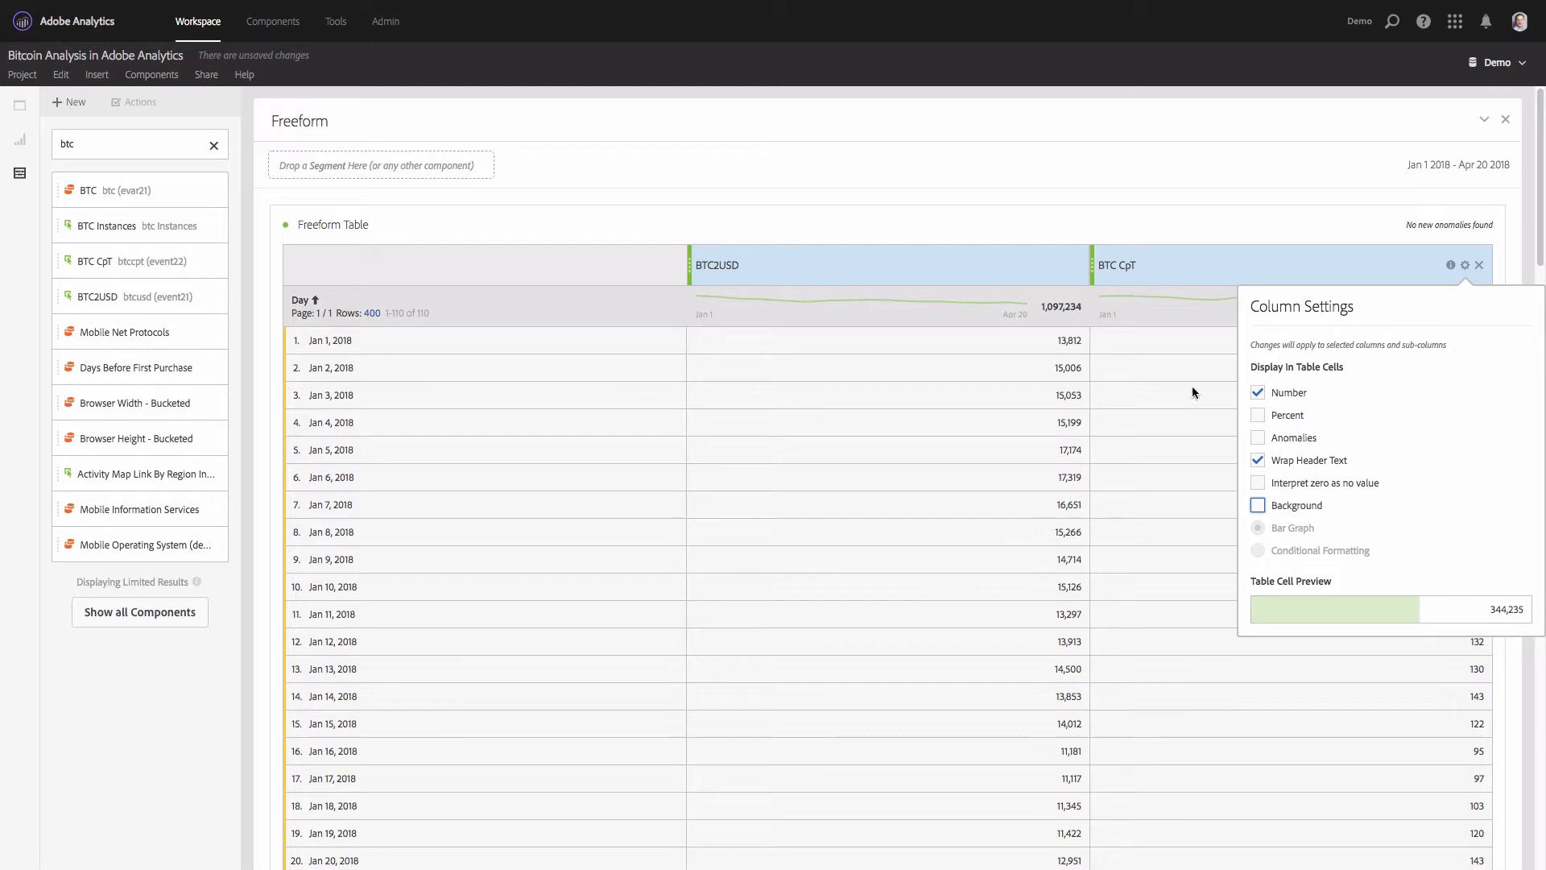
pyautogui.click(1058, 217)
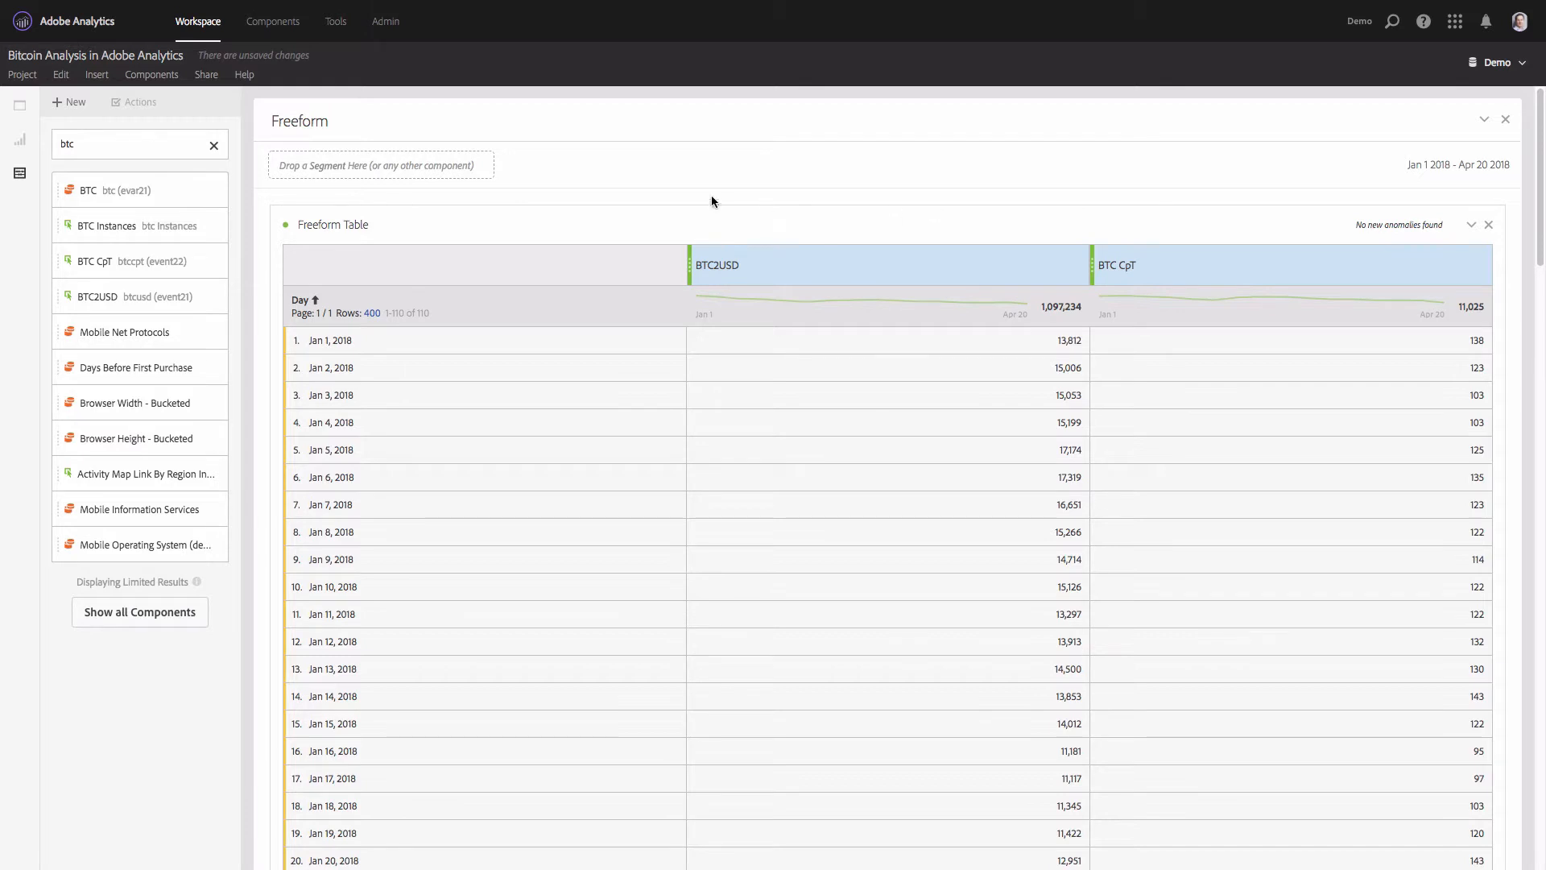
# - Add a Line visualization above the freeform table and turn off its Show Anomalies setting
pyautogui.click(19, 145)
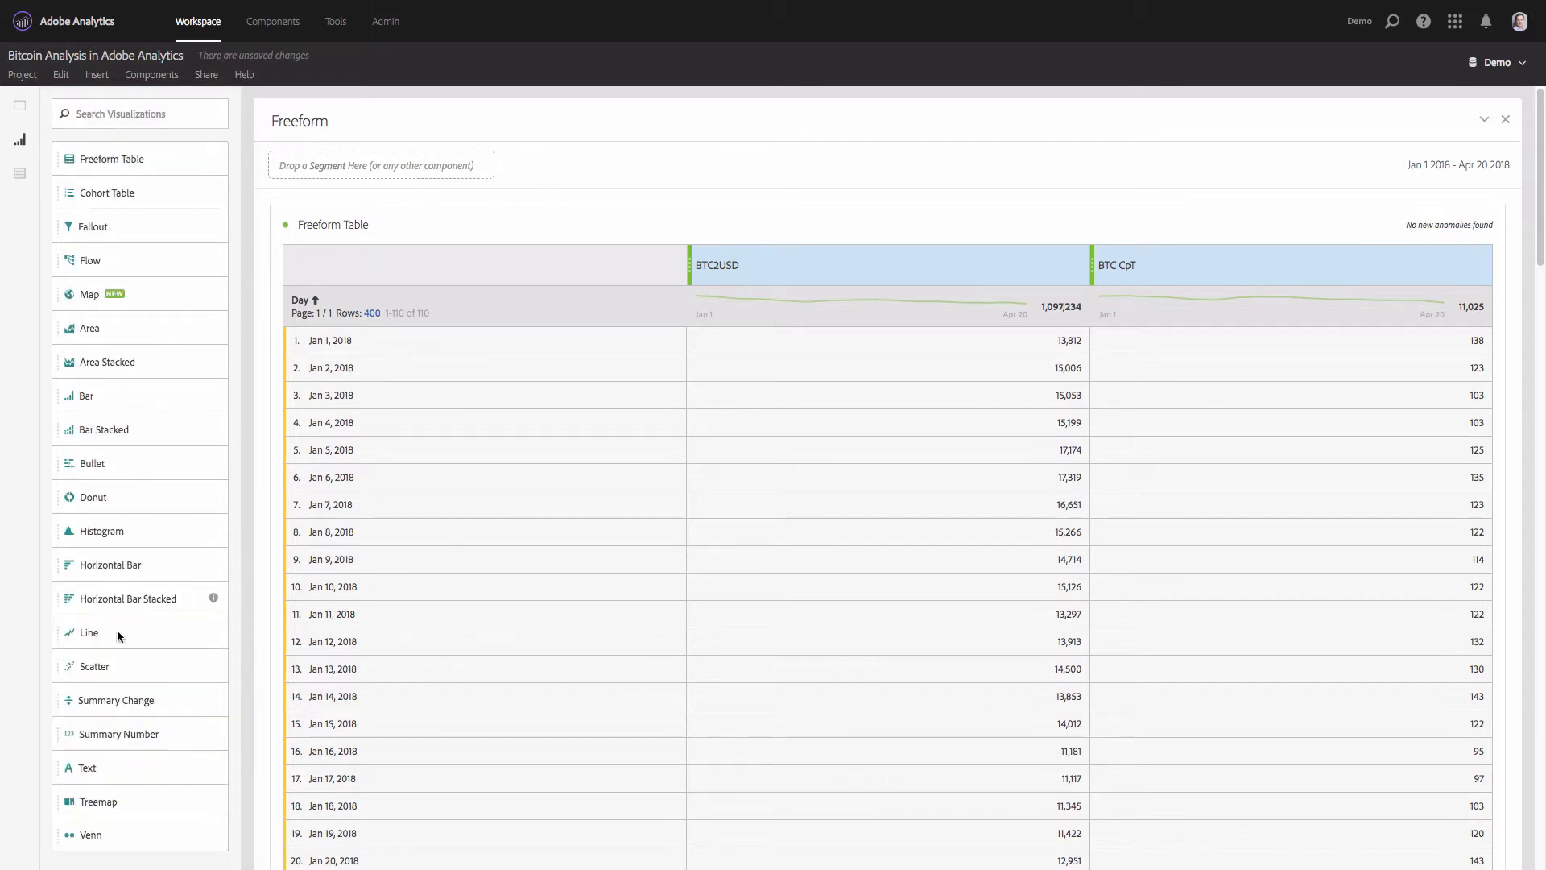
pyautogui.moveTo(110, 630); pyautogui.dragTo(1210, 343)
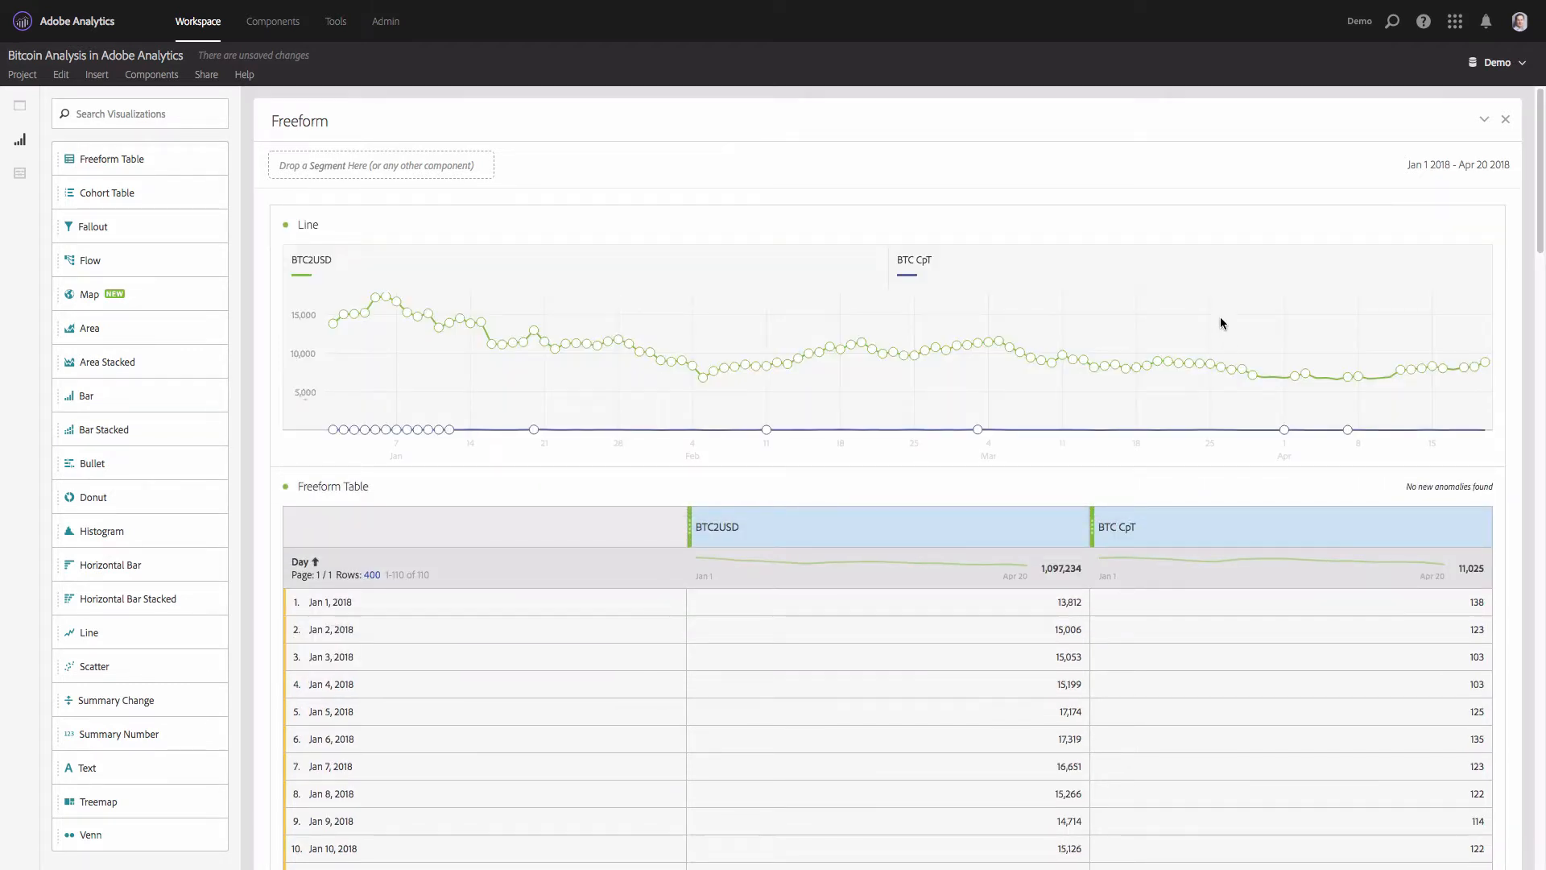
pyautogui.click(1453, 224)
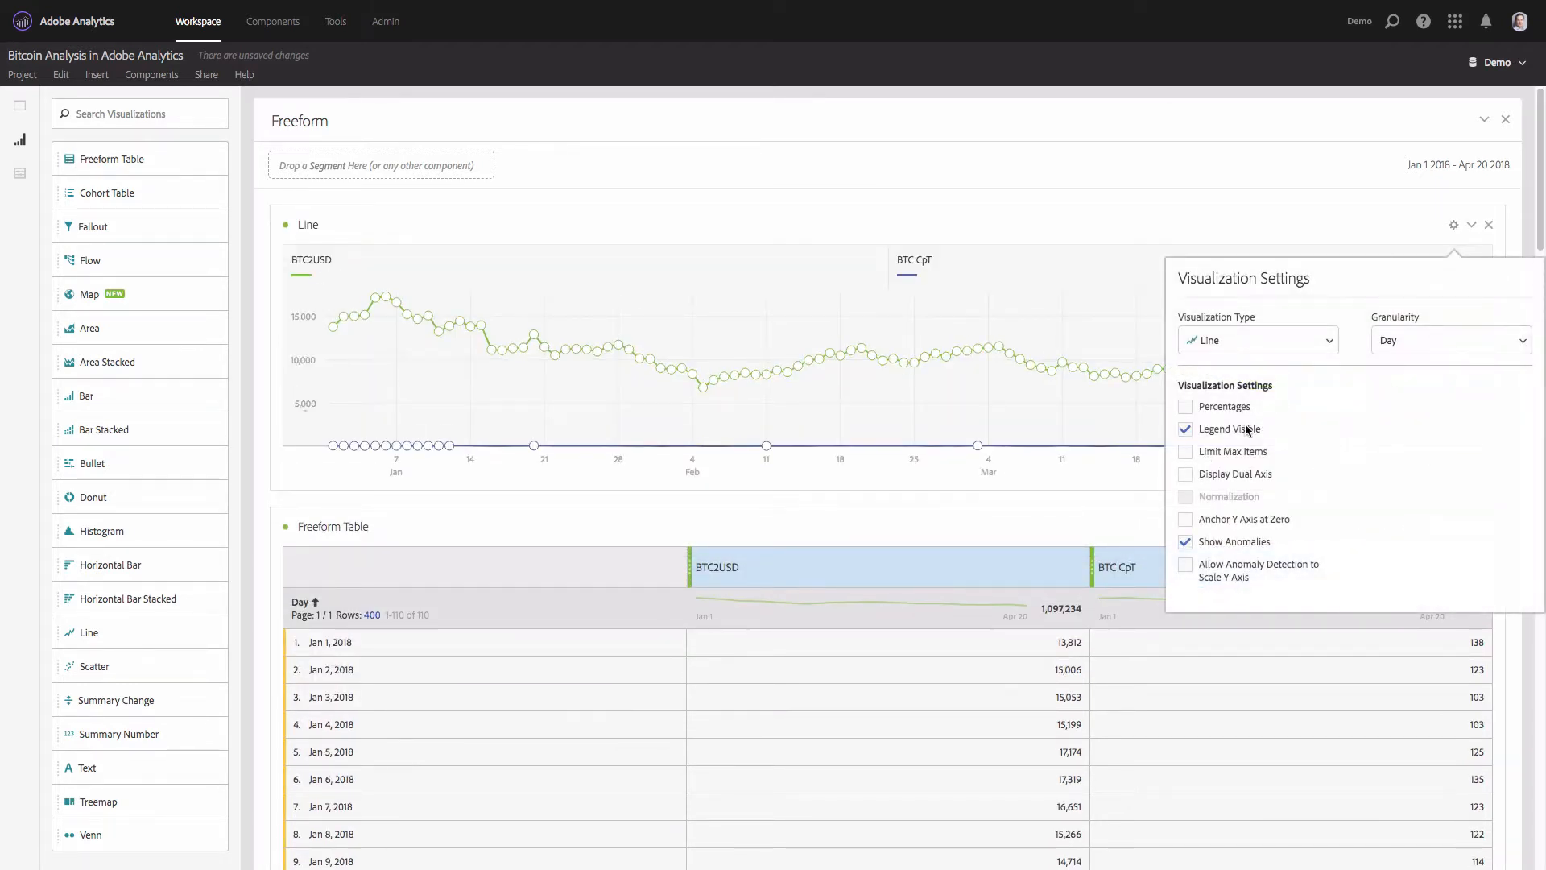
pyautogui.click(1220, 544)
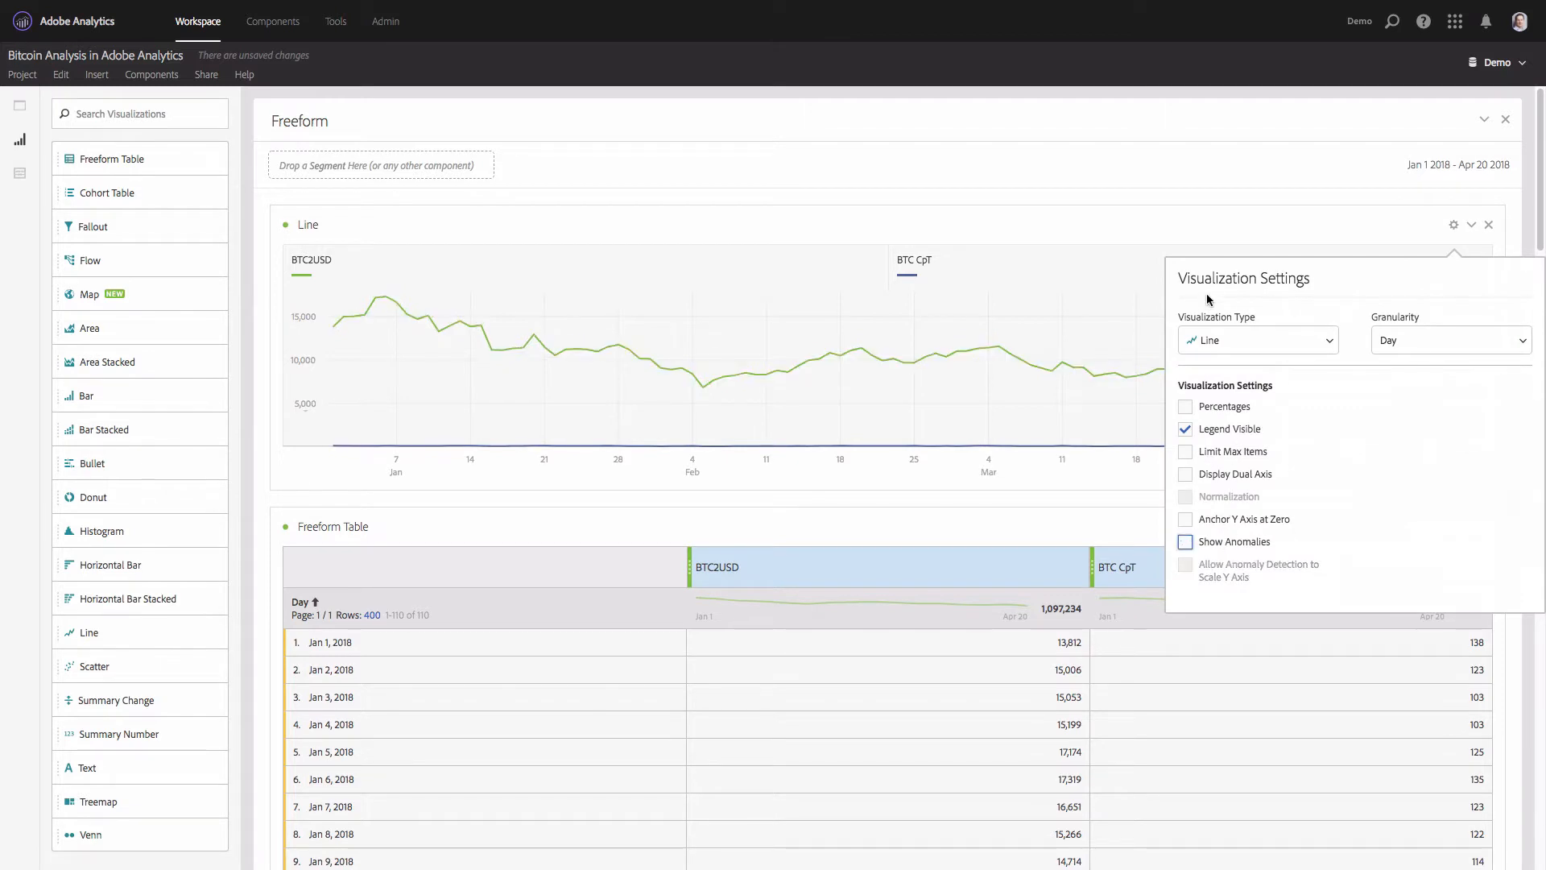
pyautogui.click(1263, 190)
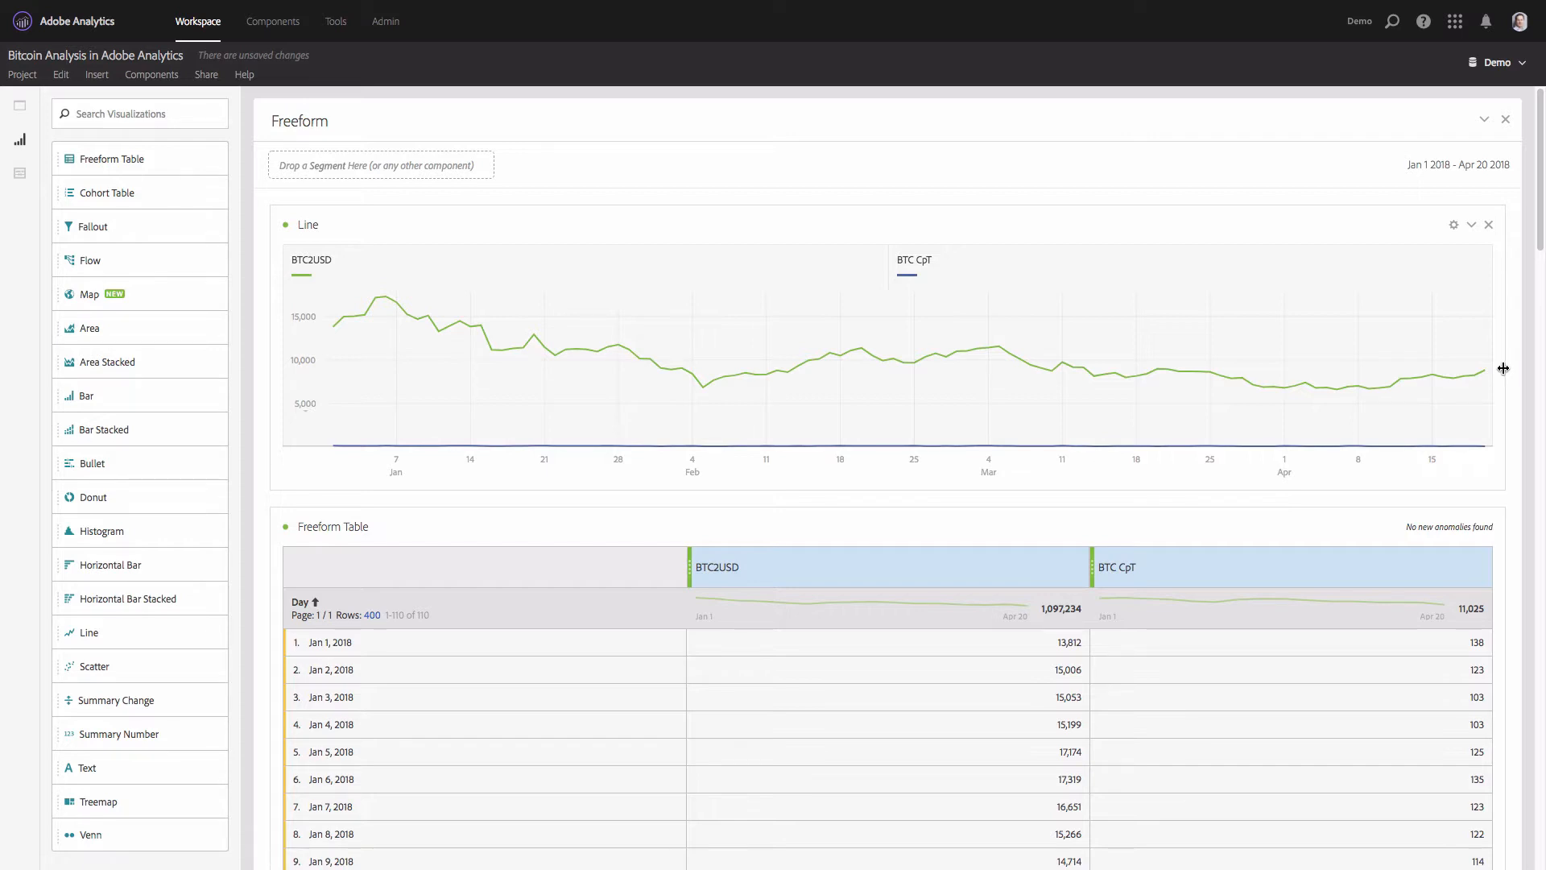
# - Display the line chart with a dual axis and resize it to about half the panel width with a greater height
pyautogui.click(1455, 232)
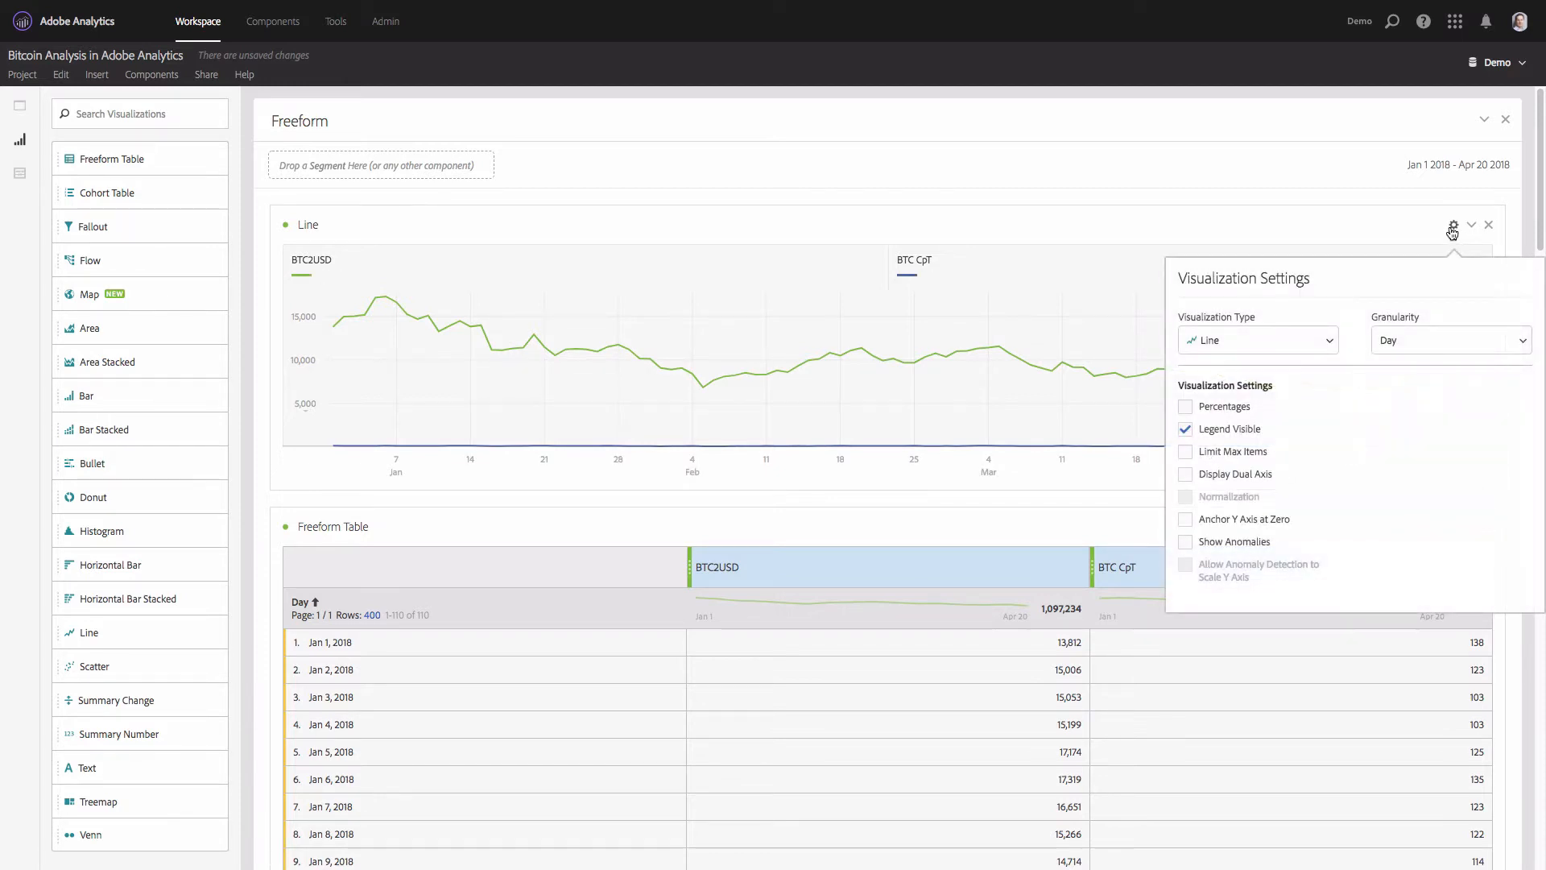
pyautogui.click(1184, 475)
pyautogui.click(1034, 220)
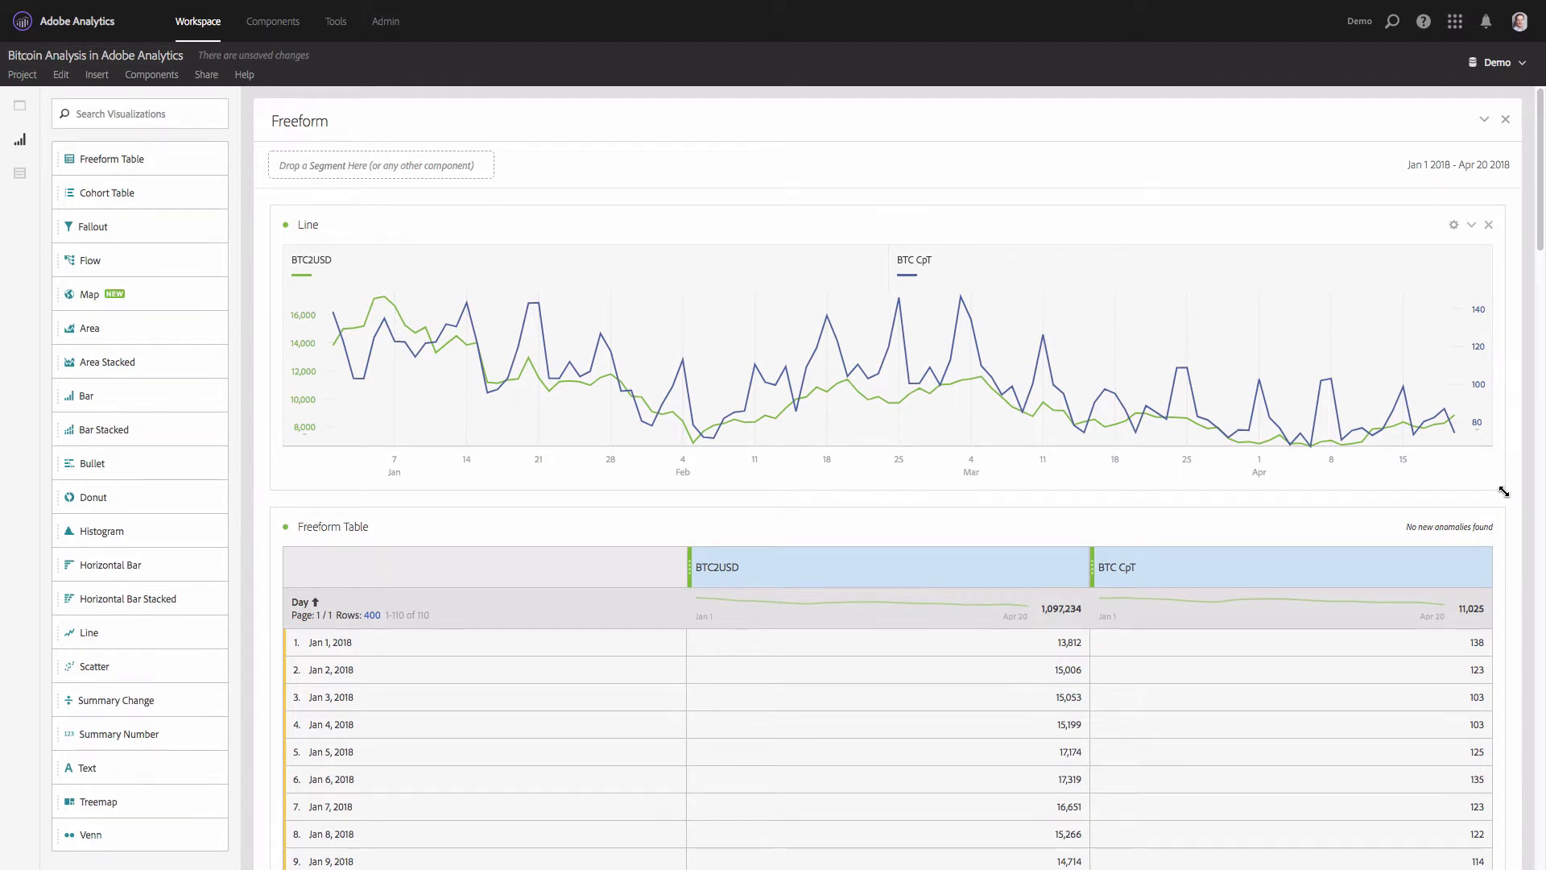
pyautogui.moveTo(1503, 492); pyautogui.dragTo(906, 628)
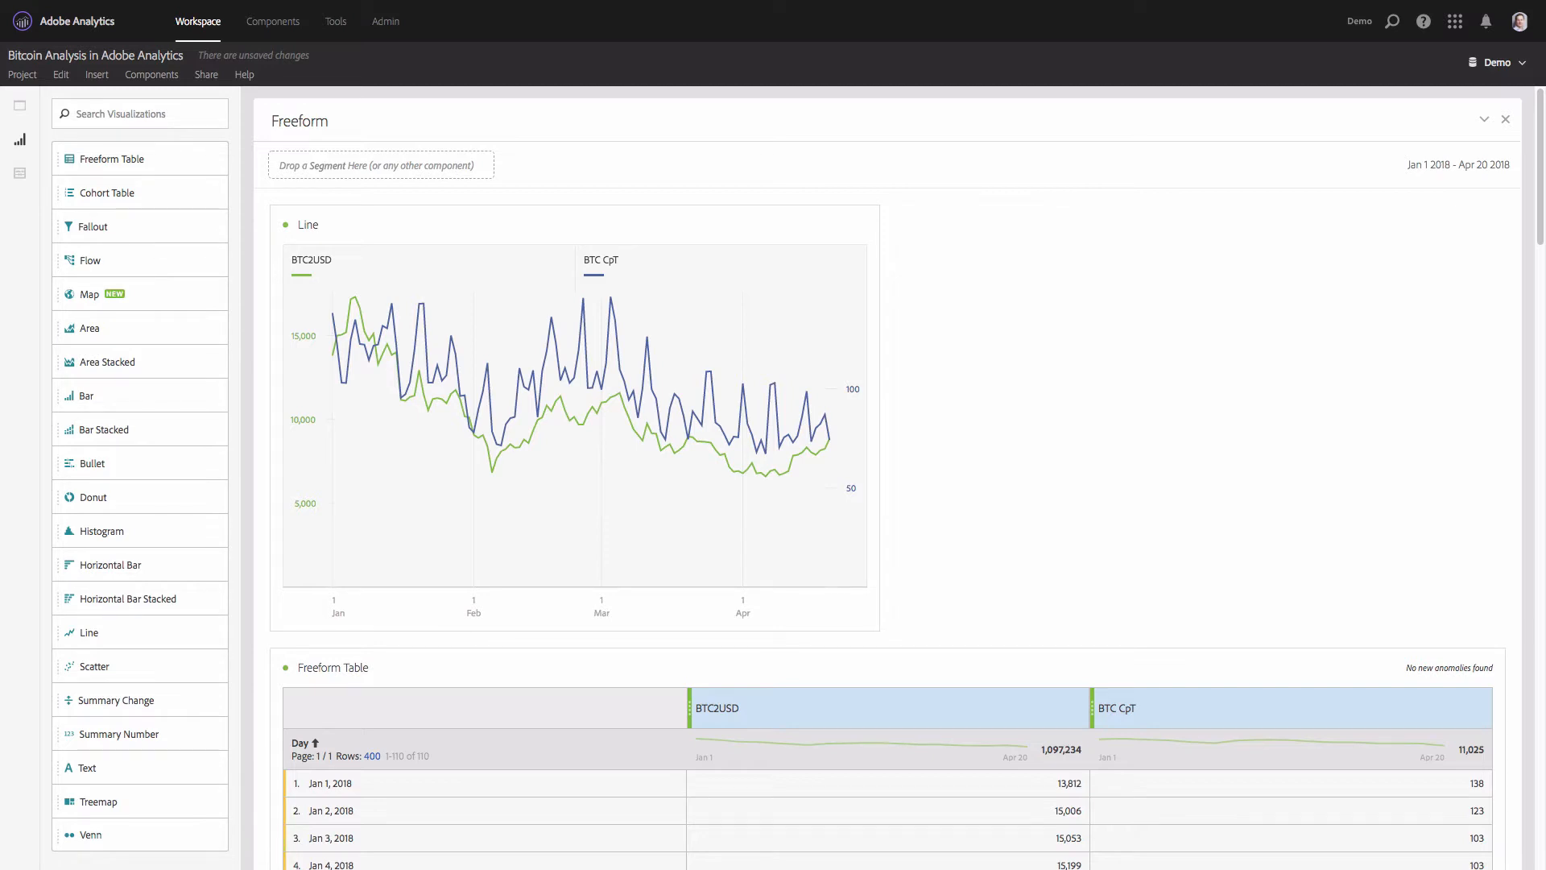
# - Add the chart description "BTC2USD — average USD market price across major bitcoin exchanges. BTC CpT — miners revenue divided by the number of transactions."
pyautogui.rightClick(398, 227)
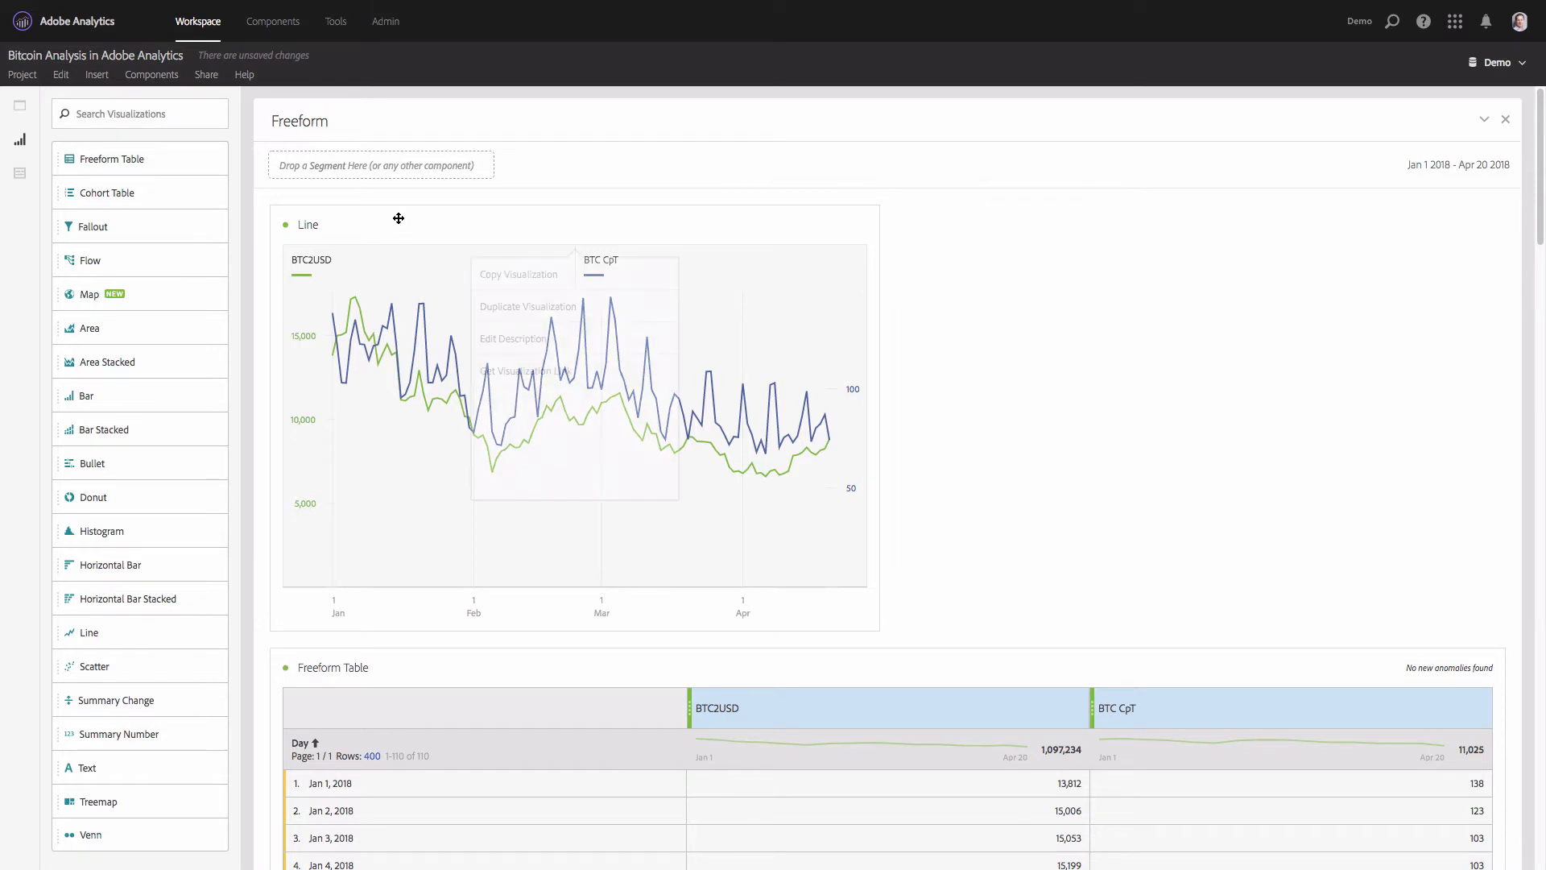
pyautogui.click(524, 341)
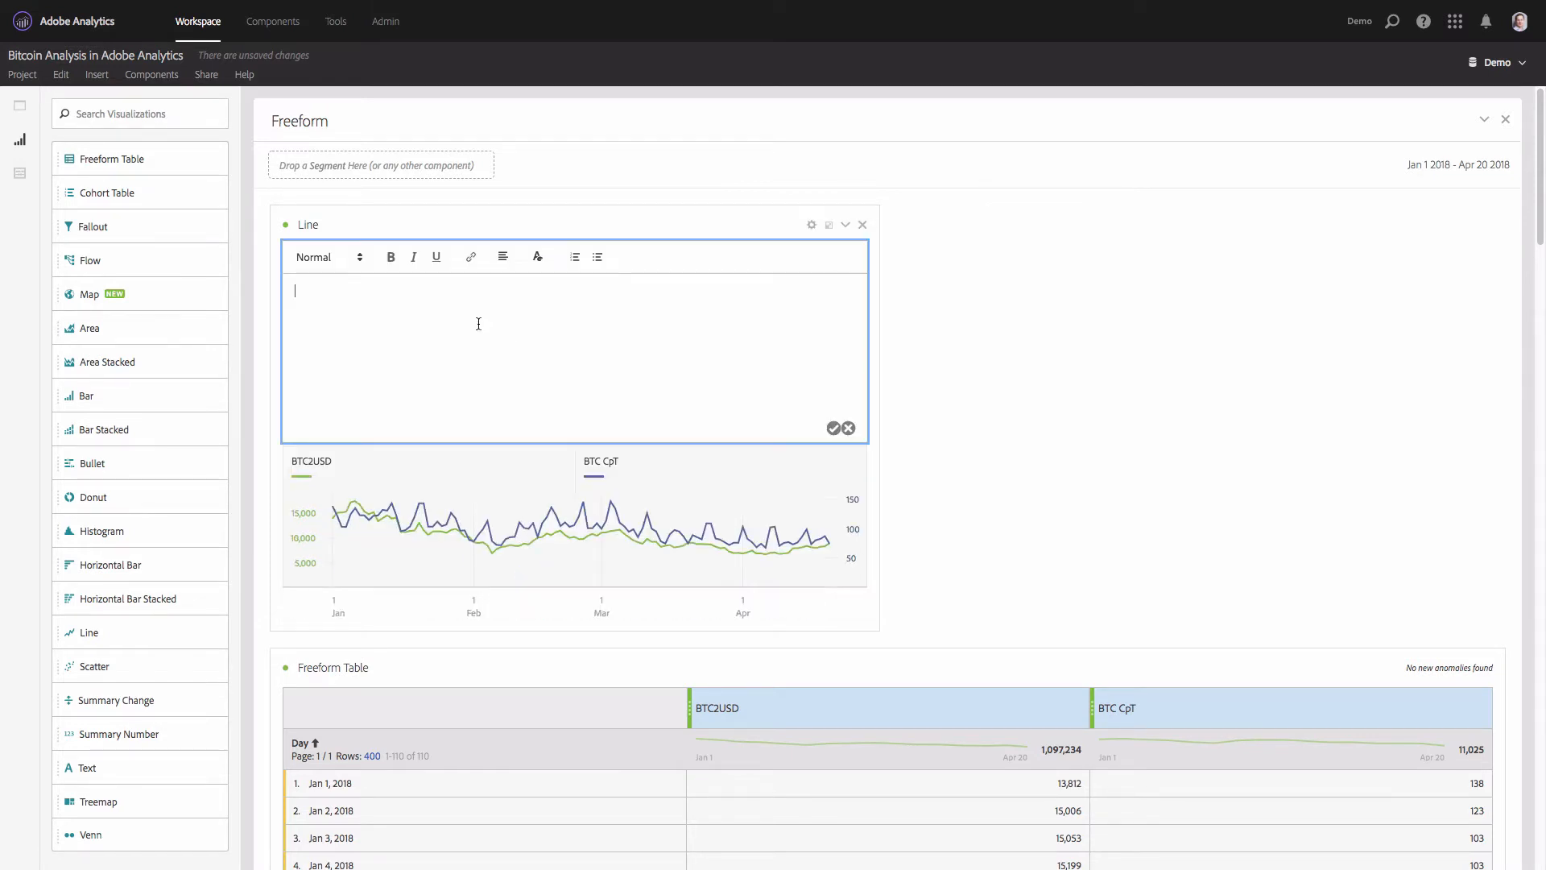
pyautogui.write('BTC2USD — average USD market price across major bitcoin exchanges. BTC CpT — miners revenue divided by the number of transactions.')
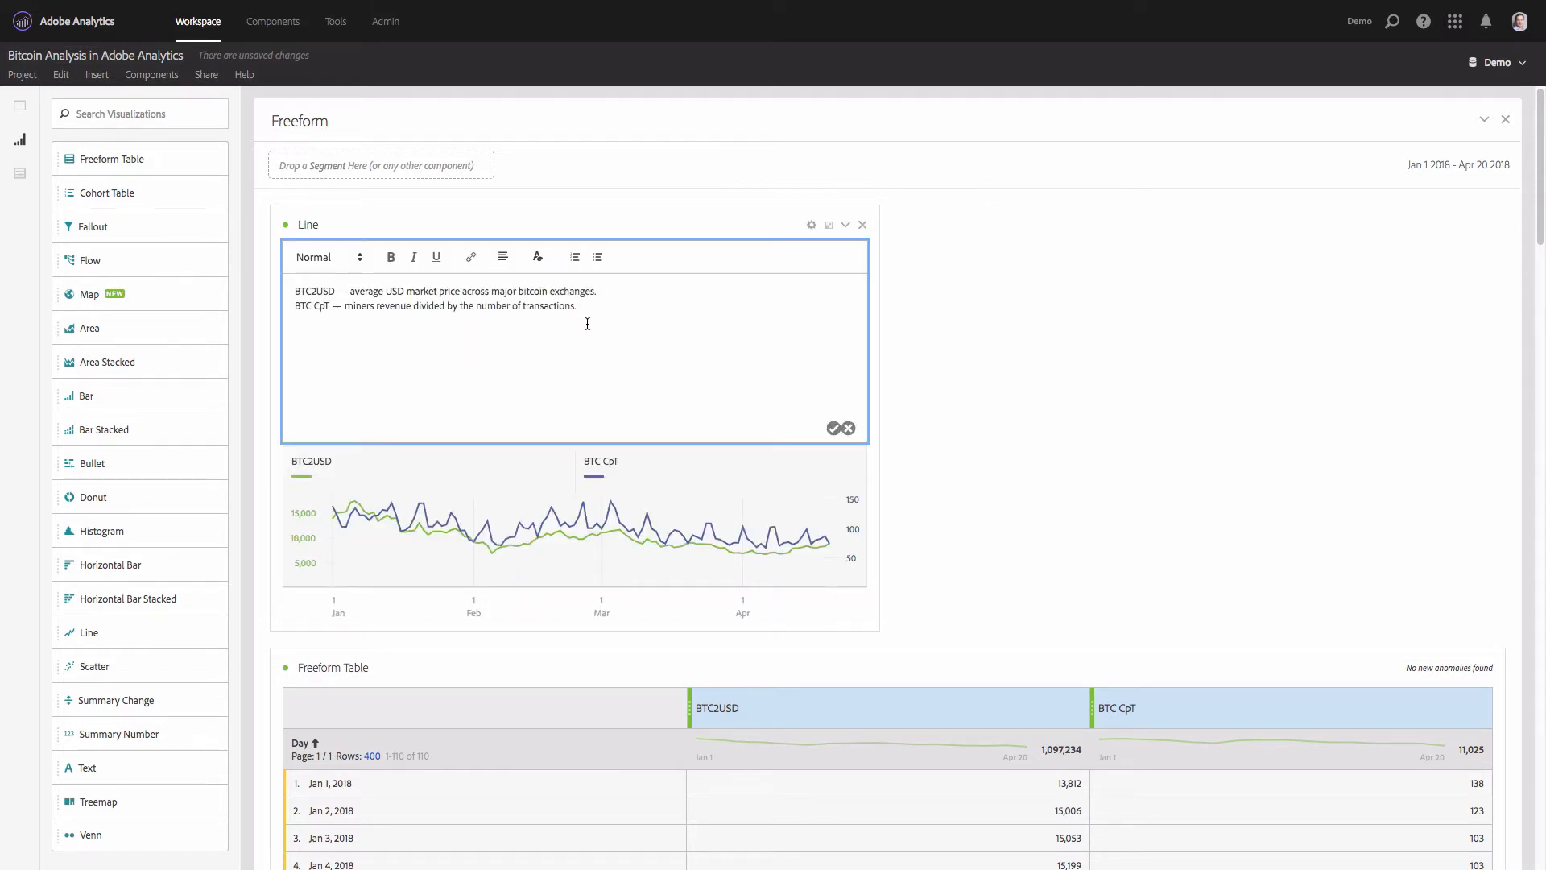
pyautogui.click(833, 428)
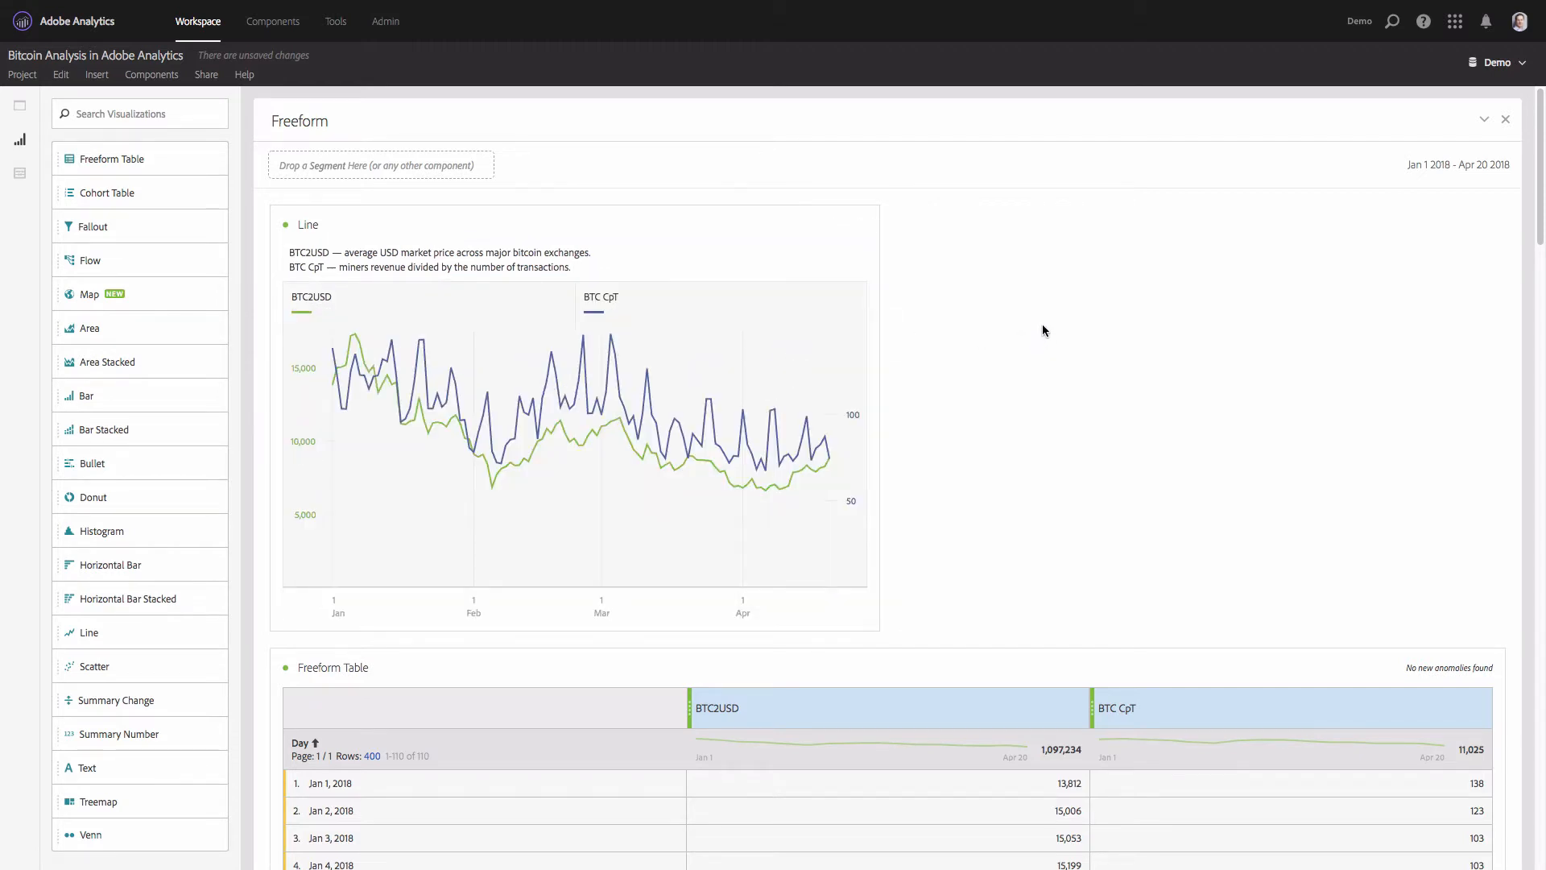
# - Rename the line visualization "Bitcoin"
pyautogui.click(310, 225)
pyautogui.write('Bitcoin')
pyautogui.press('Return')
# - Toggle the BTC CpT series in the Bitcoin chart, leaving only the BTC2USD line displayed
pyautogui.click(610, 308)
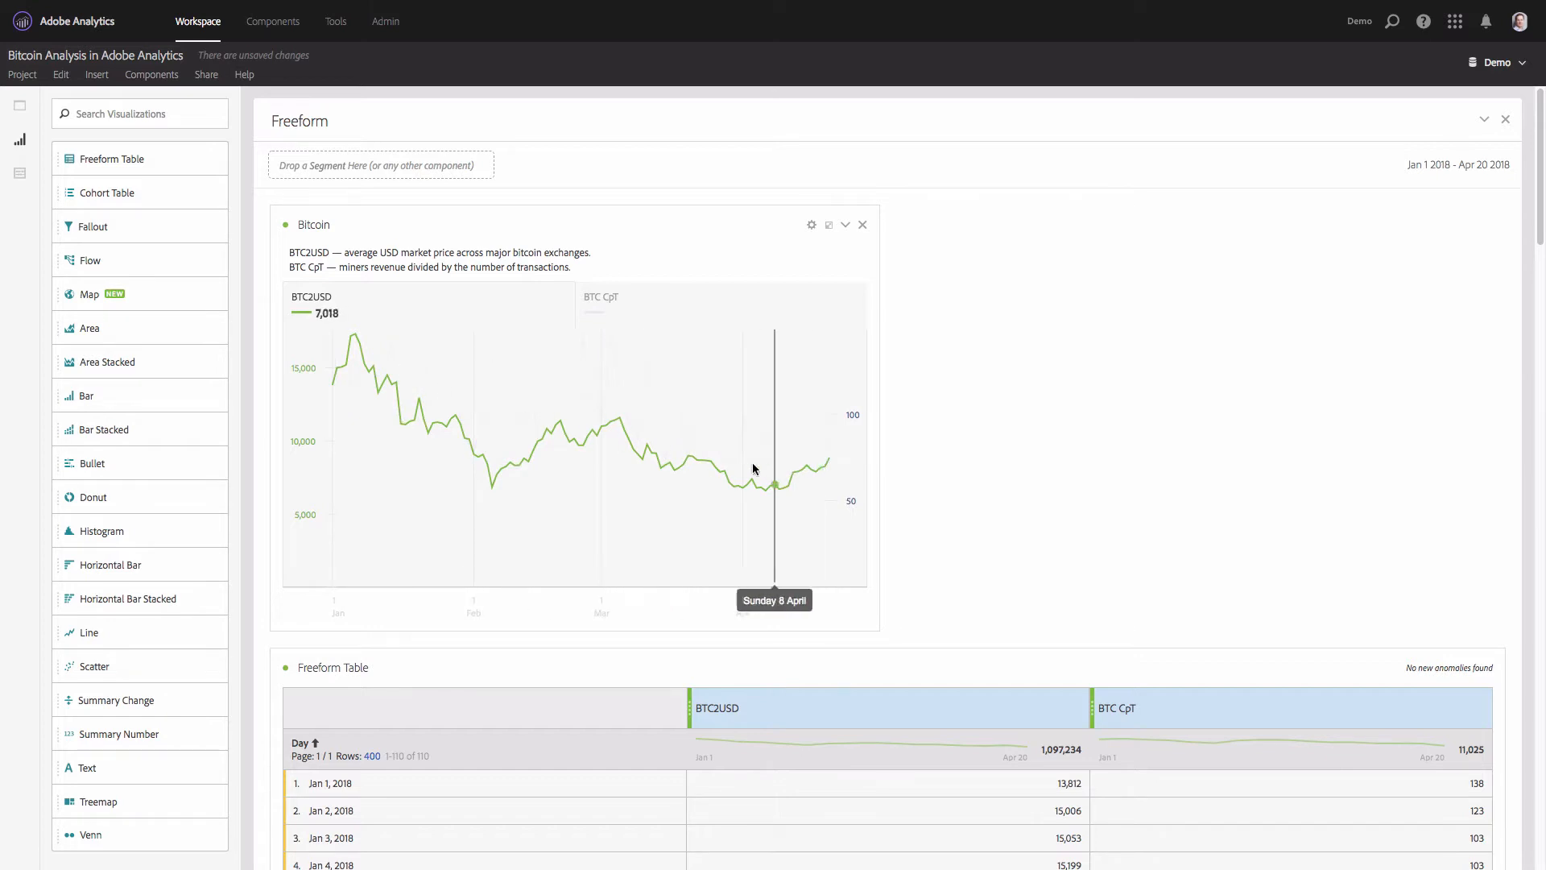
pyautogui.click(604, 305)
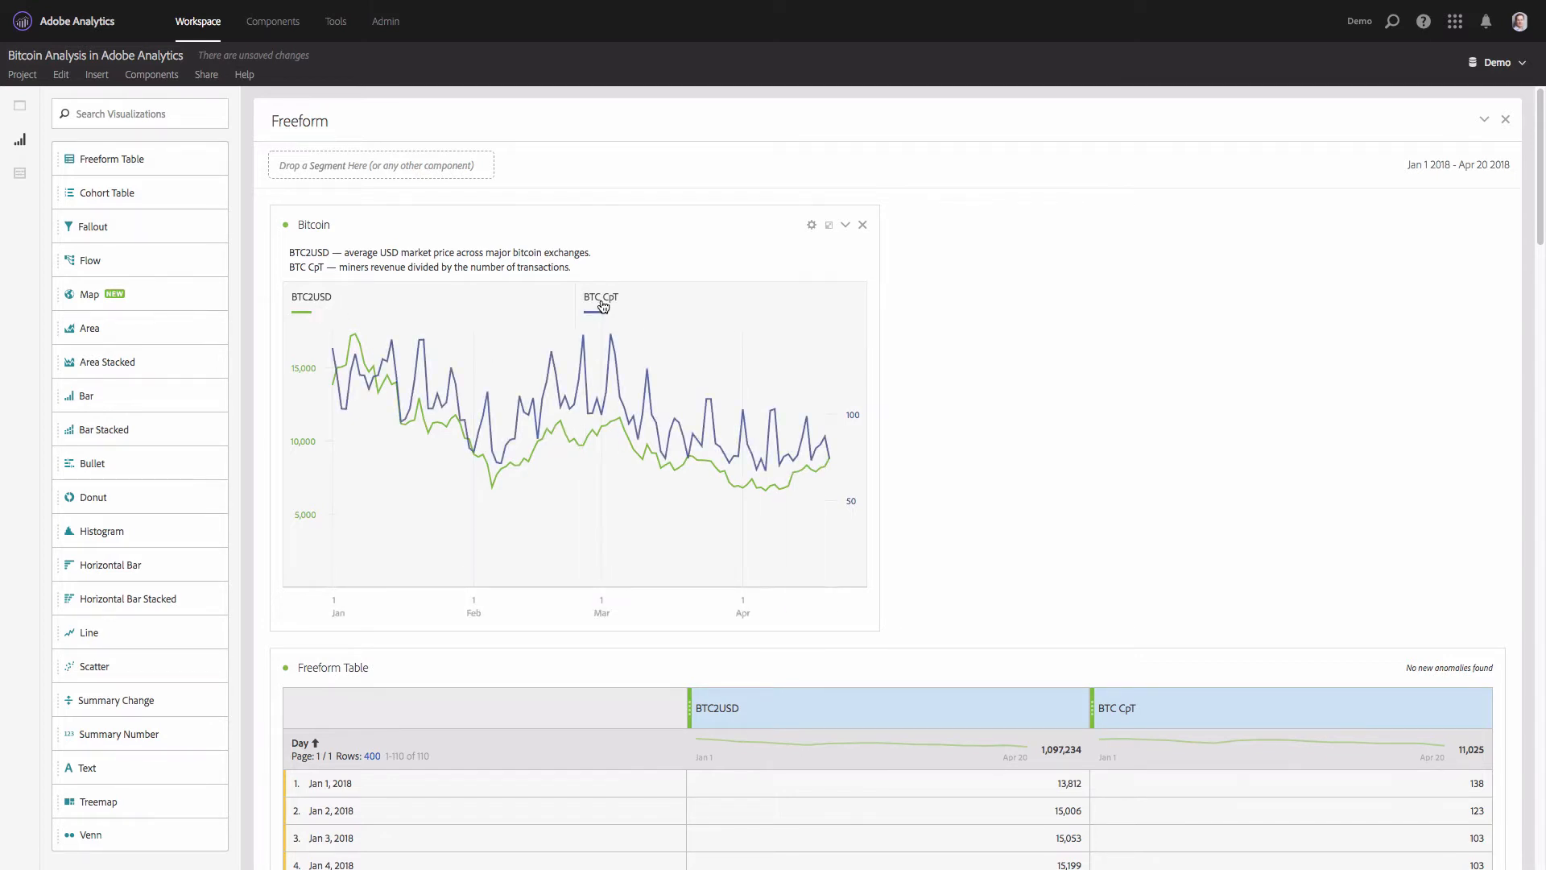
pyautogui.click(603, 306)
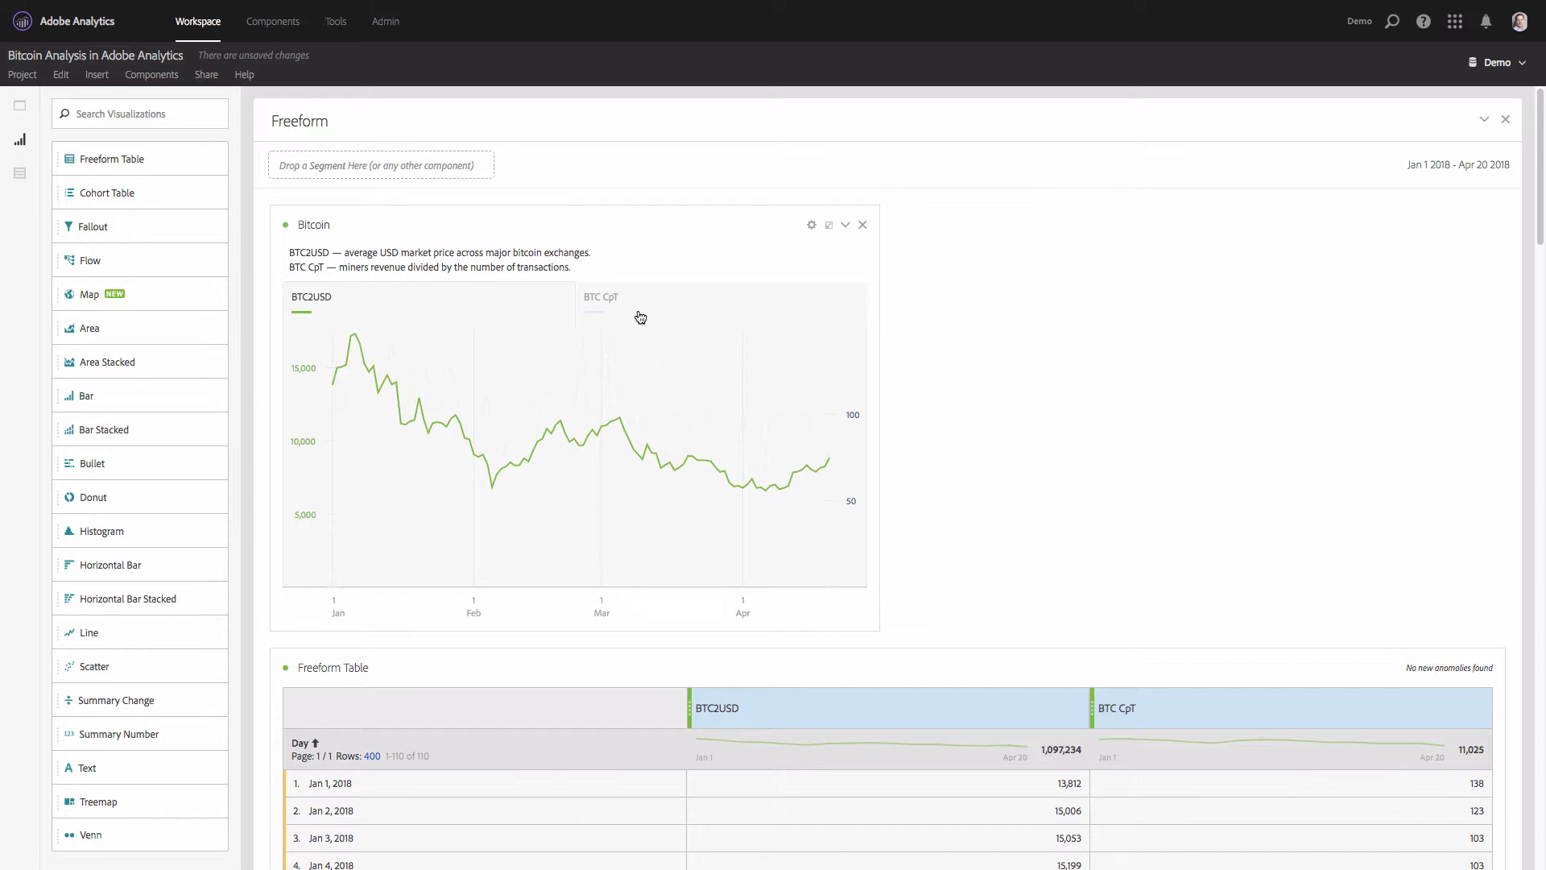
# - Search the components for "page", add Page Views ahead of BTC2USD in the table, and remove the duplicate Page Views column before BTC CpT
pyautogui.click(16, 183)
pyautogui.doubleClick(90, 151)
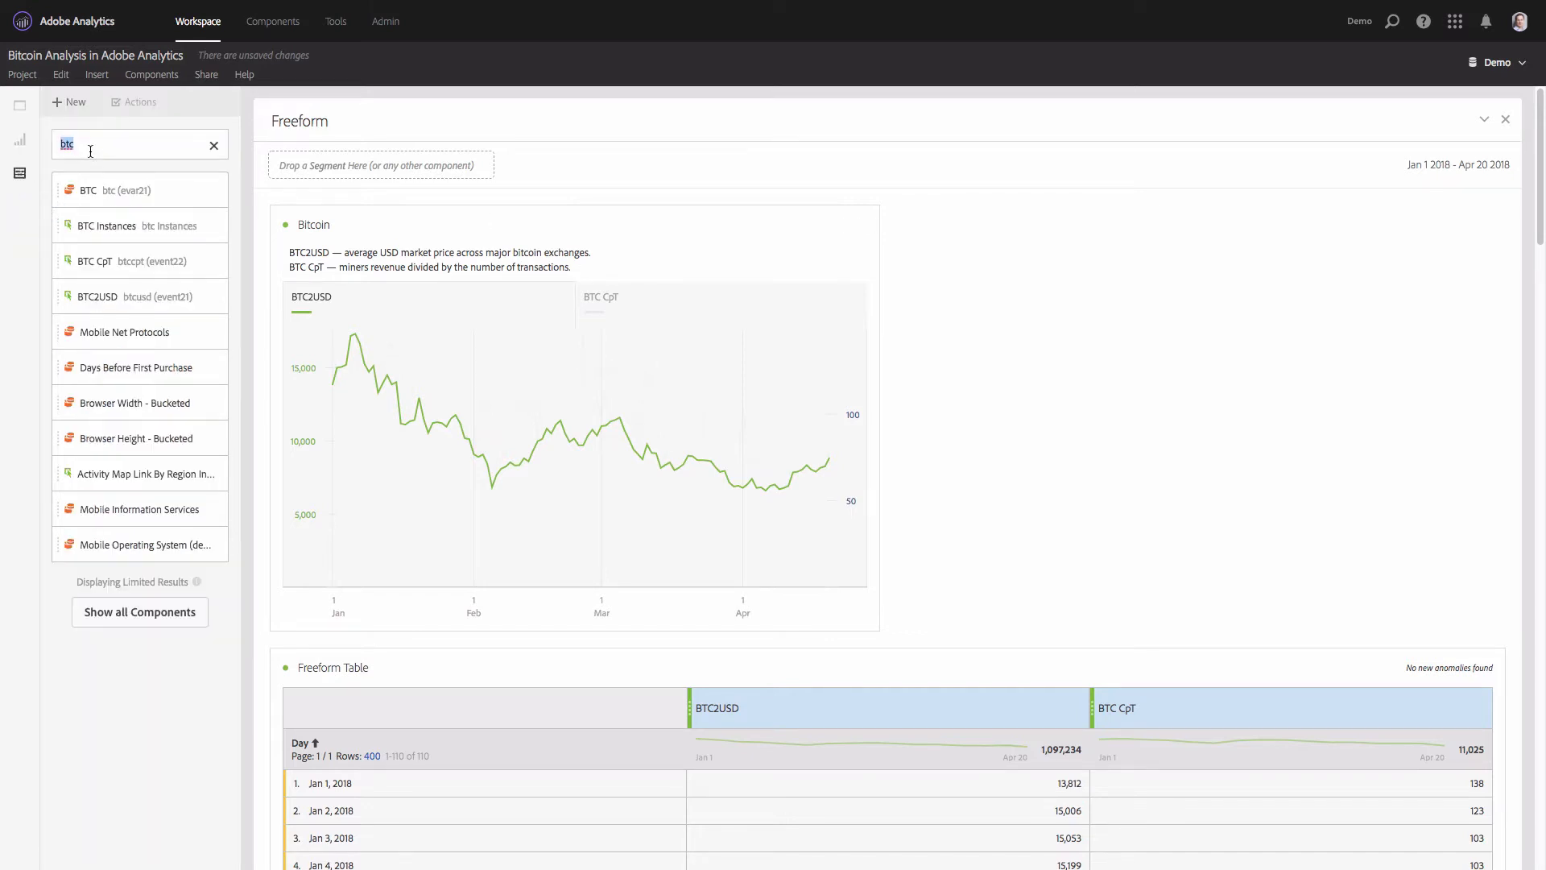
pyautogui.write('page')
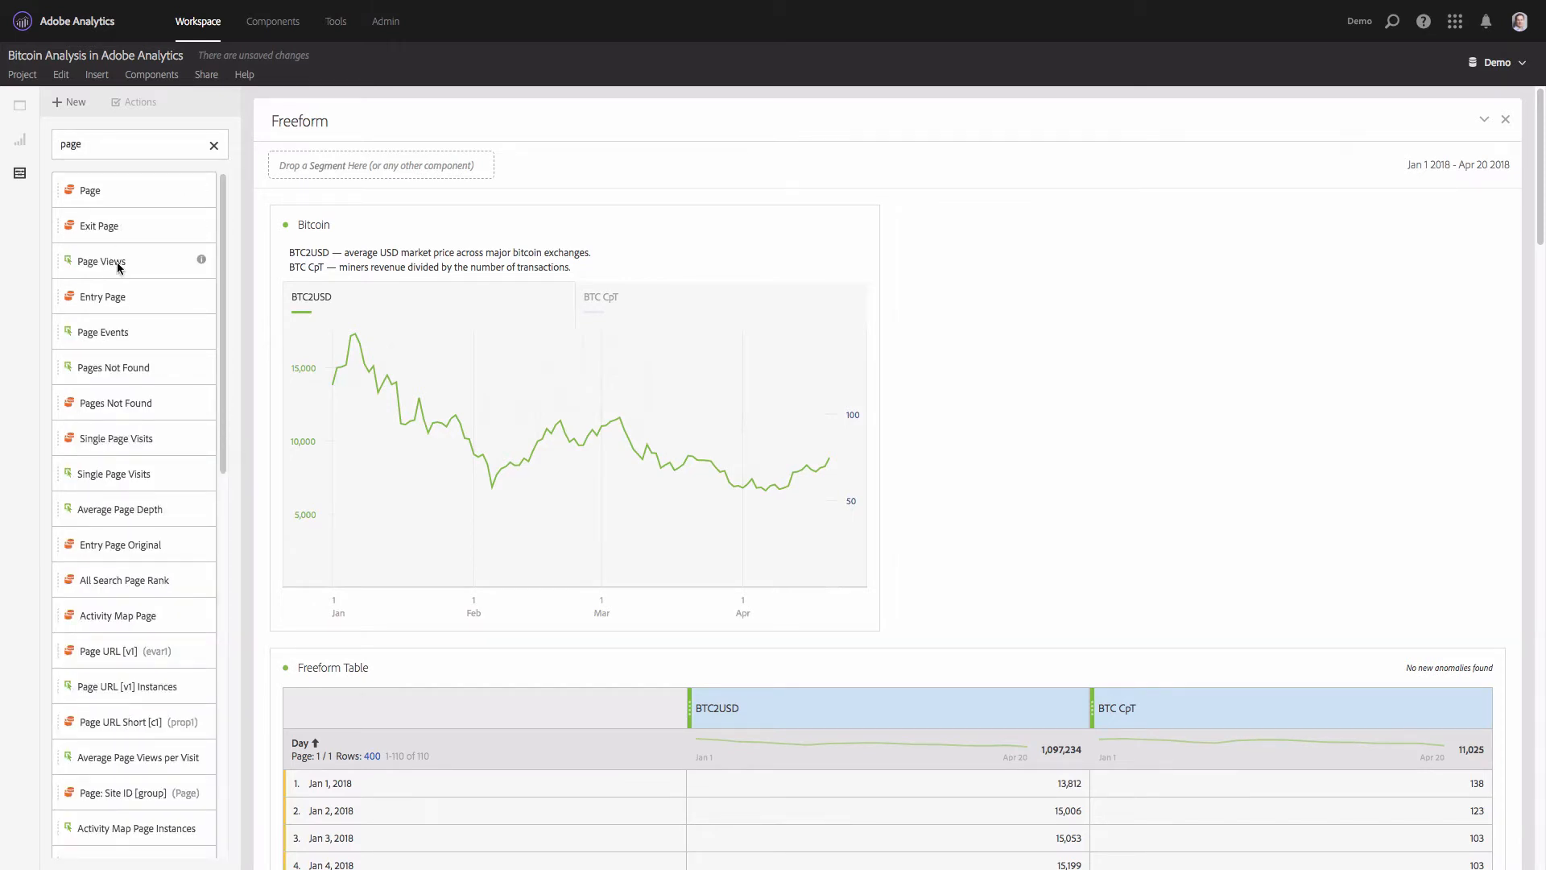
pyautogui.moveTo(118, 267); pyautogui.dragTo(711, 708)
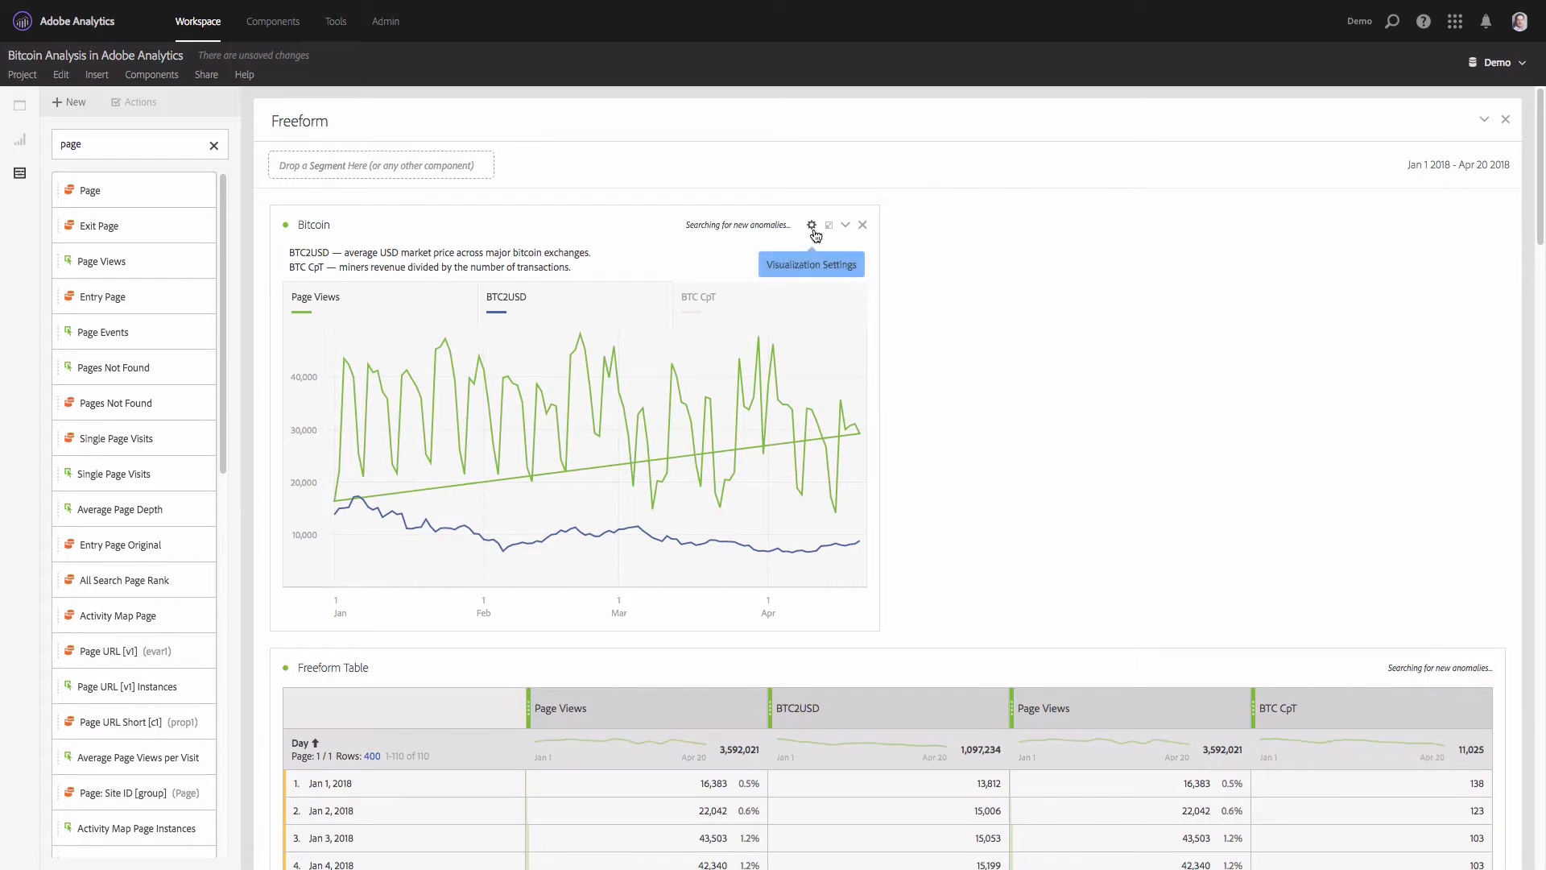
pyautogui.moveTo(1248, 714)
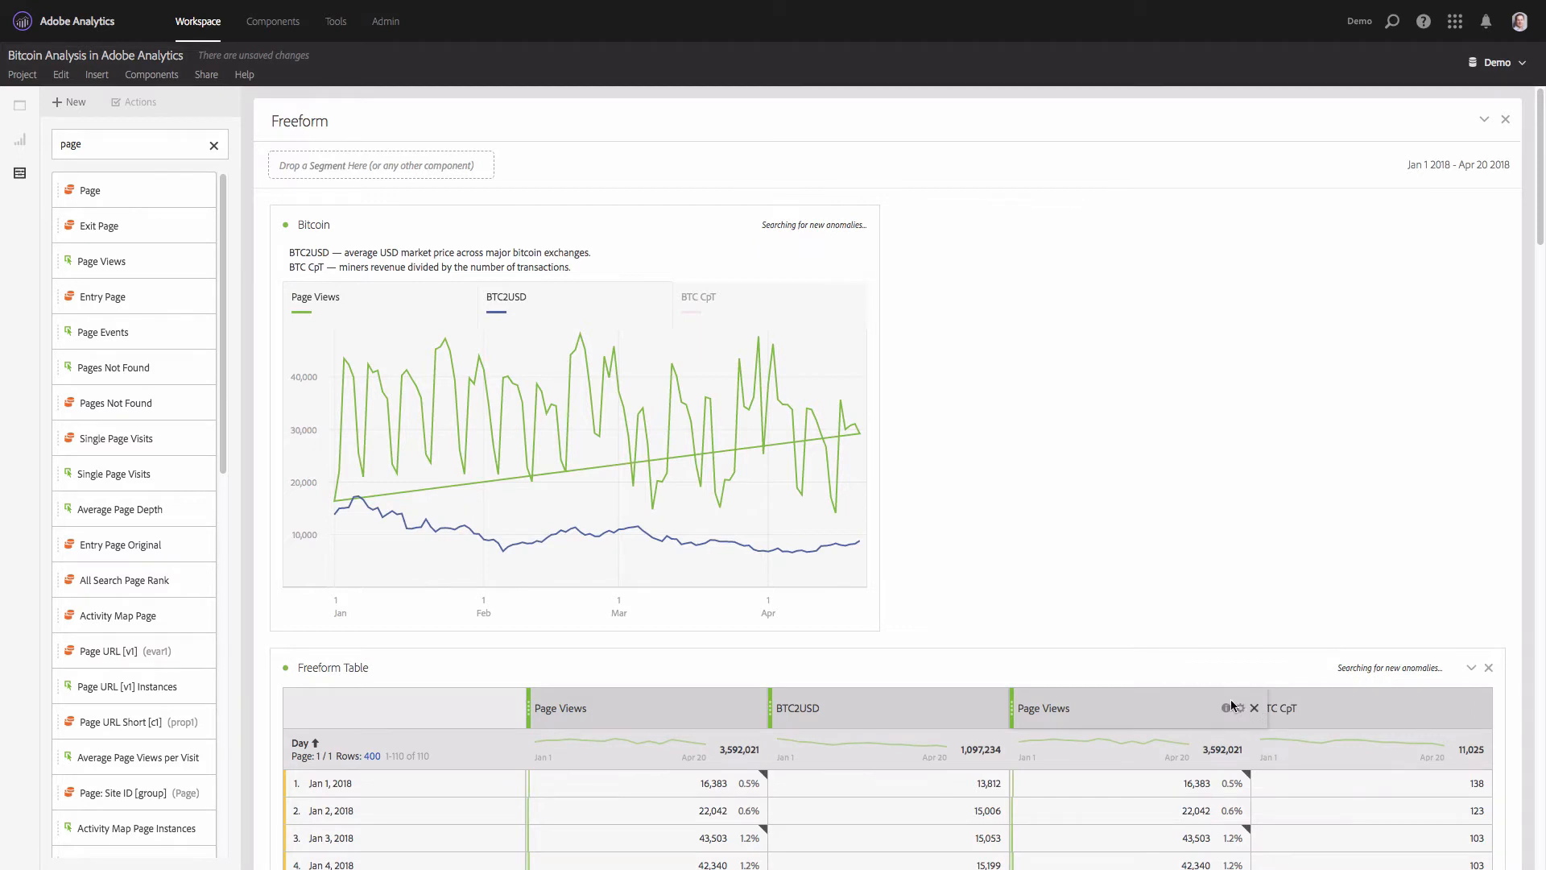
pyautogui.click(1255, 709)
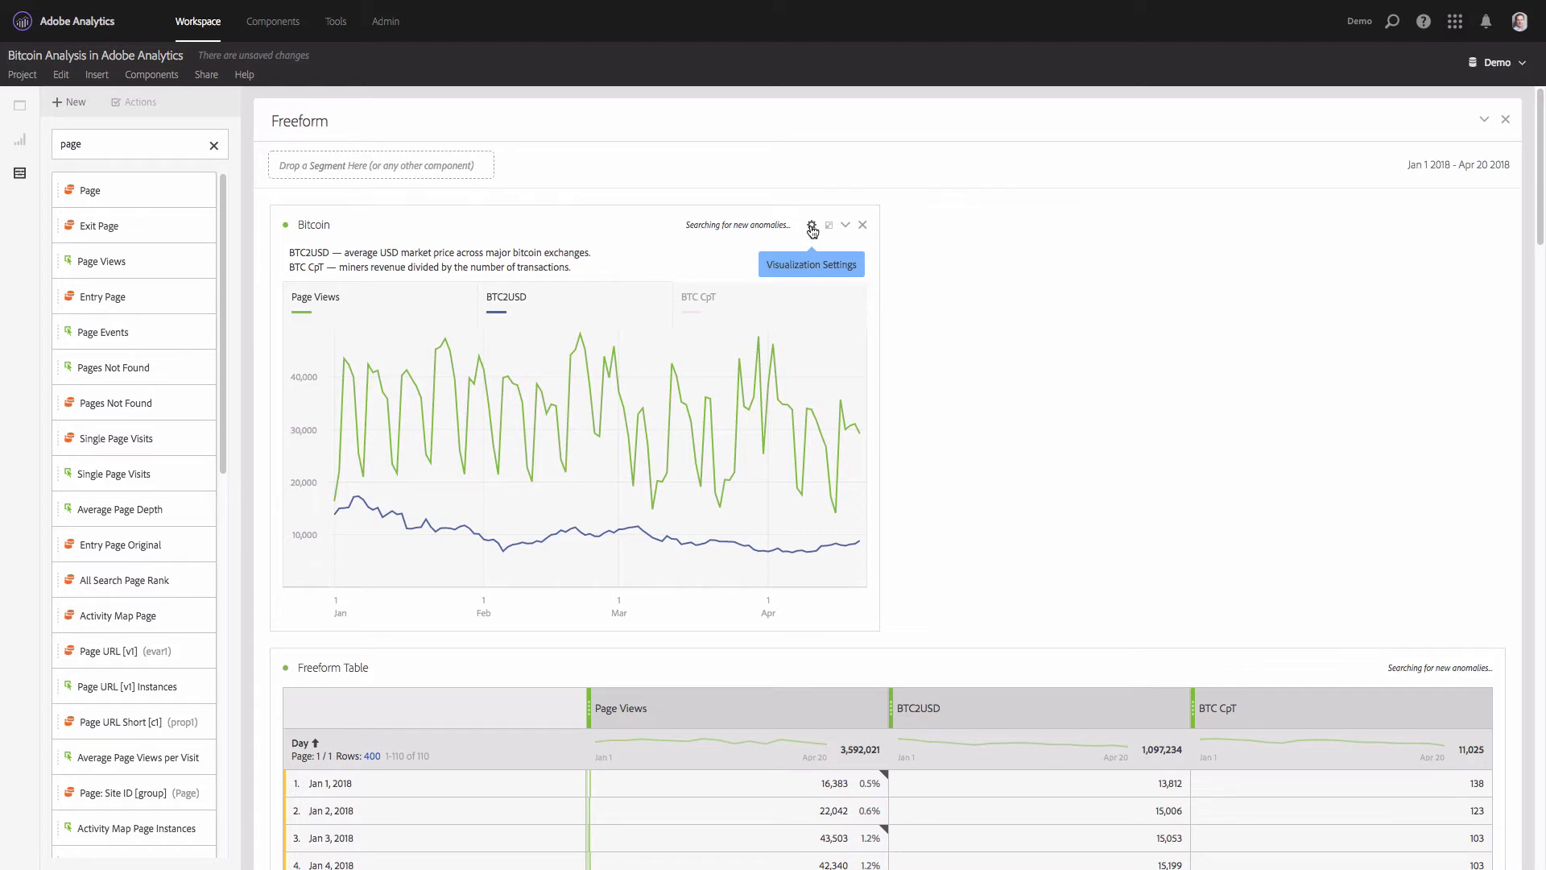
# - Turn on normalization for the Bitcoin line chart so Page Views and BTC2USD share a comparable scale
pyautogui.click(812, 228)
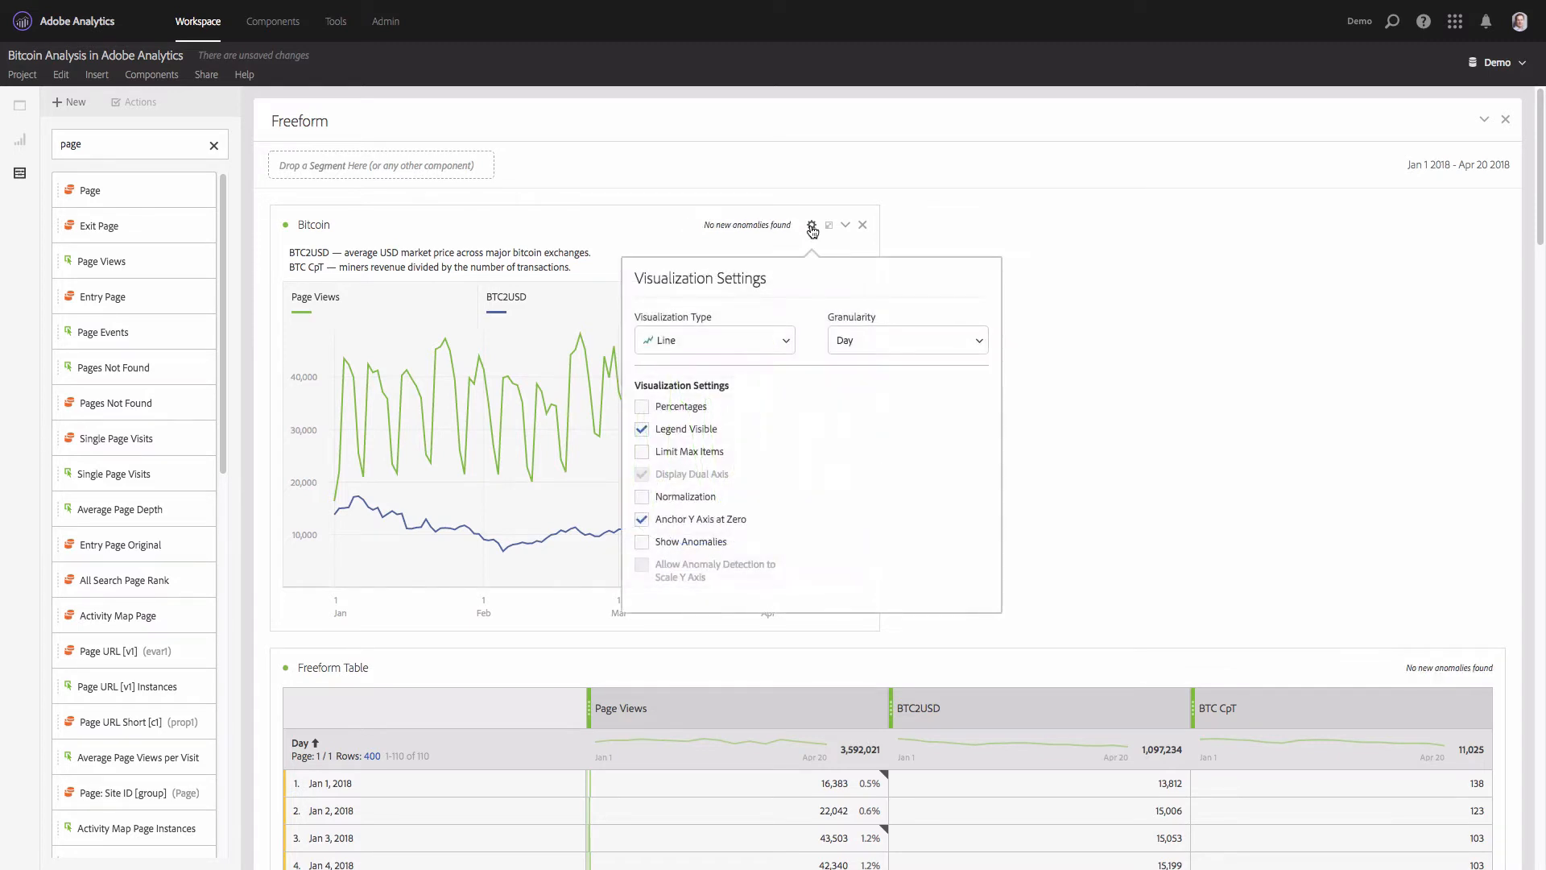
pyautogui.click(645, 497)
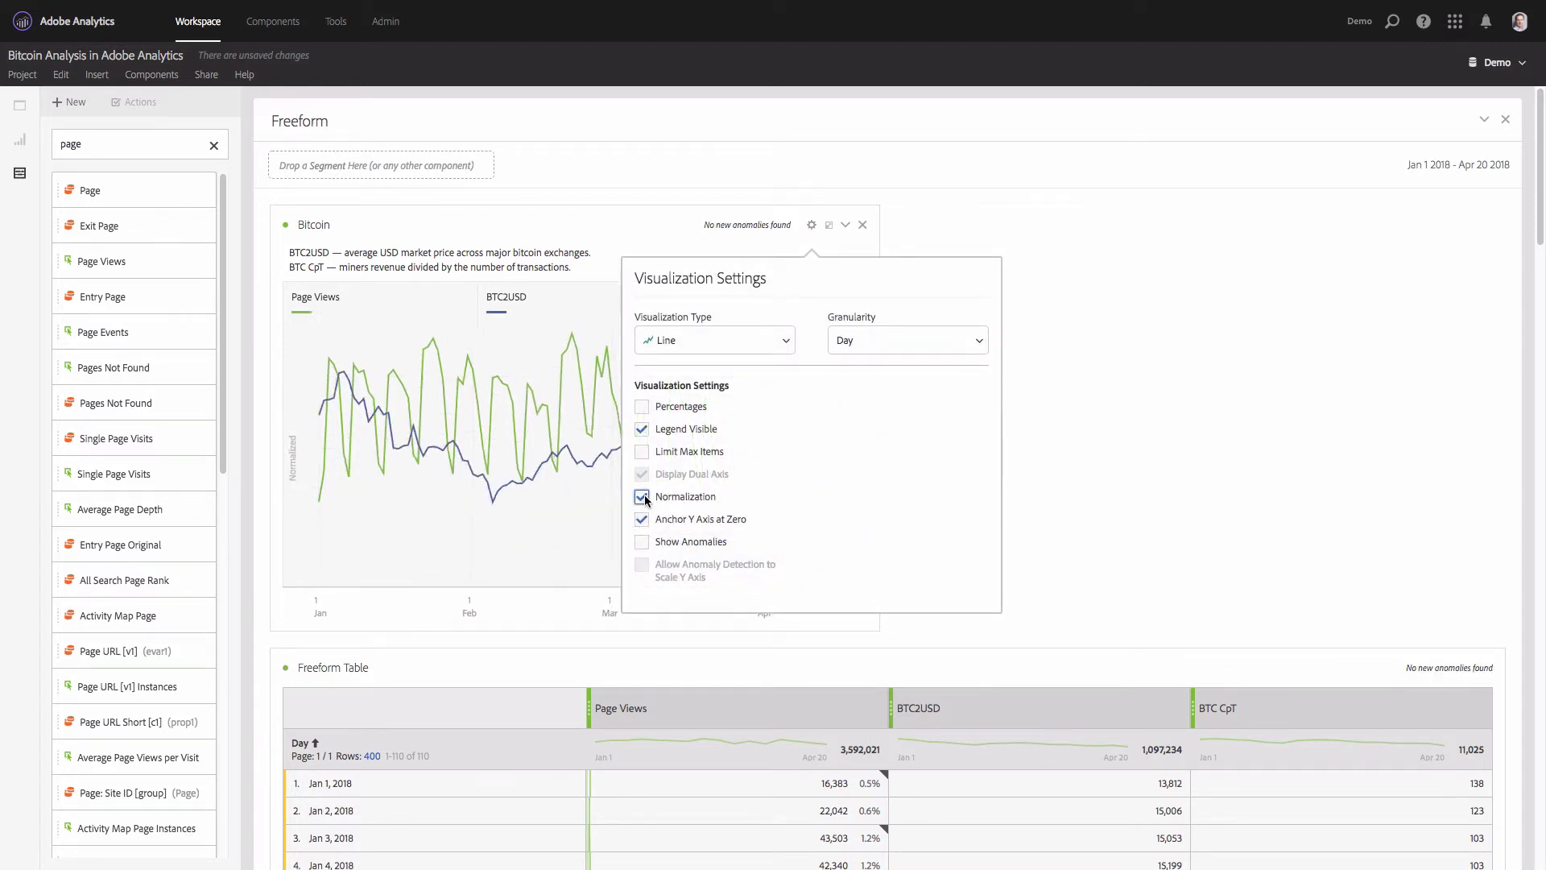
pyautogui.click(1116, 426)
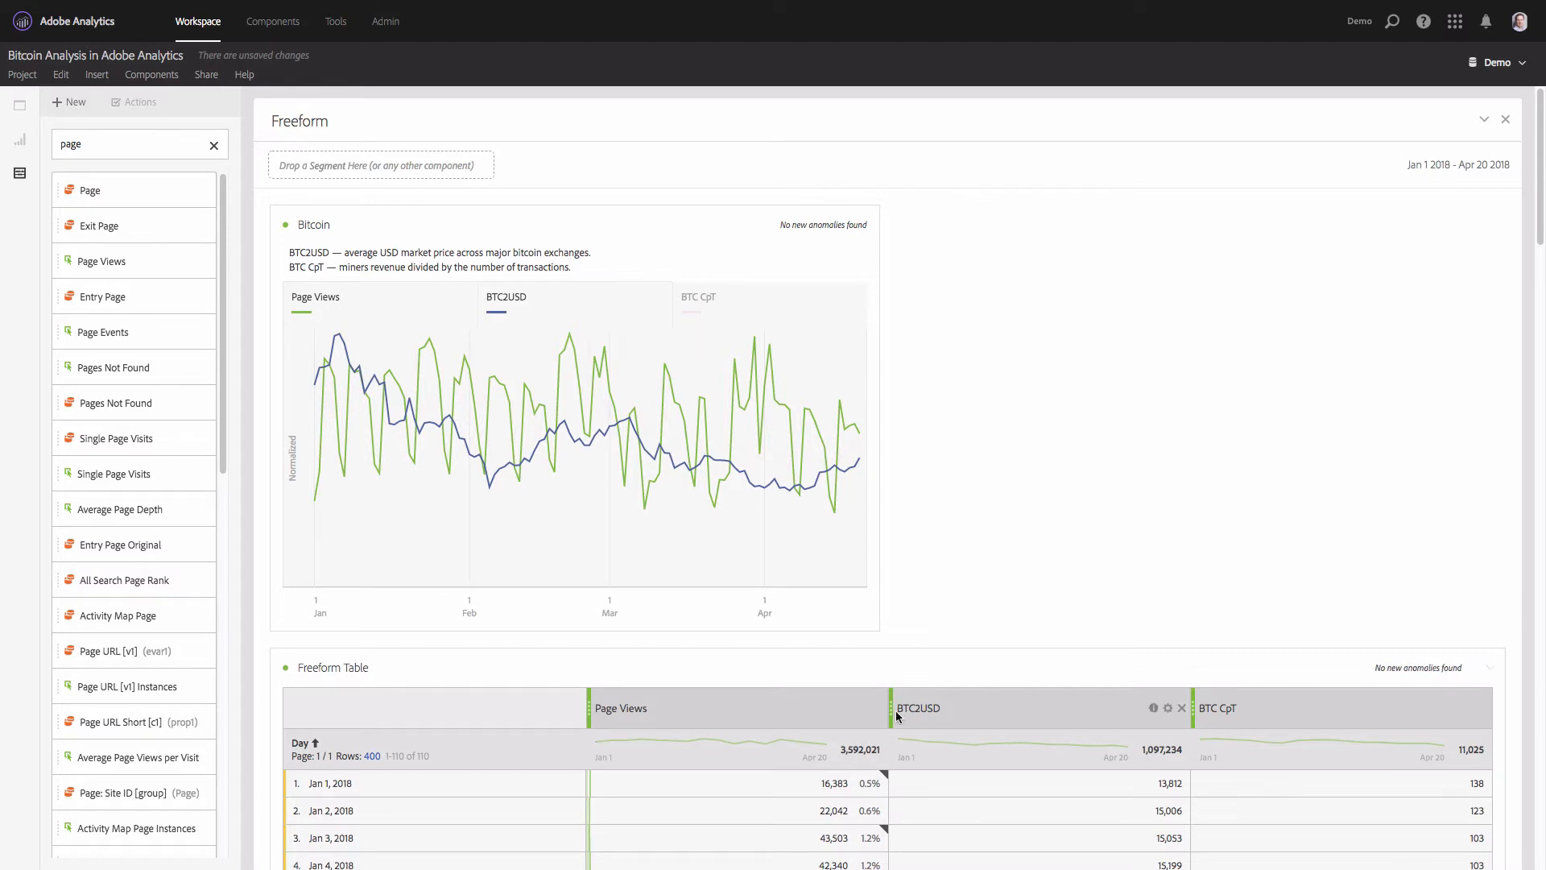
# - Remove the Page Views column from the freeform table and narrow the table to the Bitcoin chart's width
pyautogui.moveTo(880, 709)
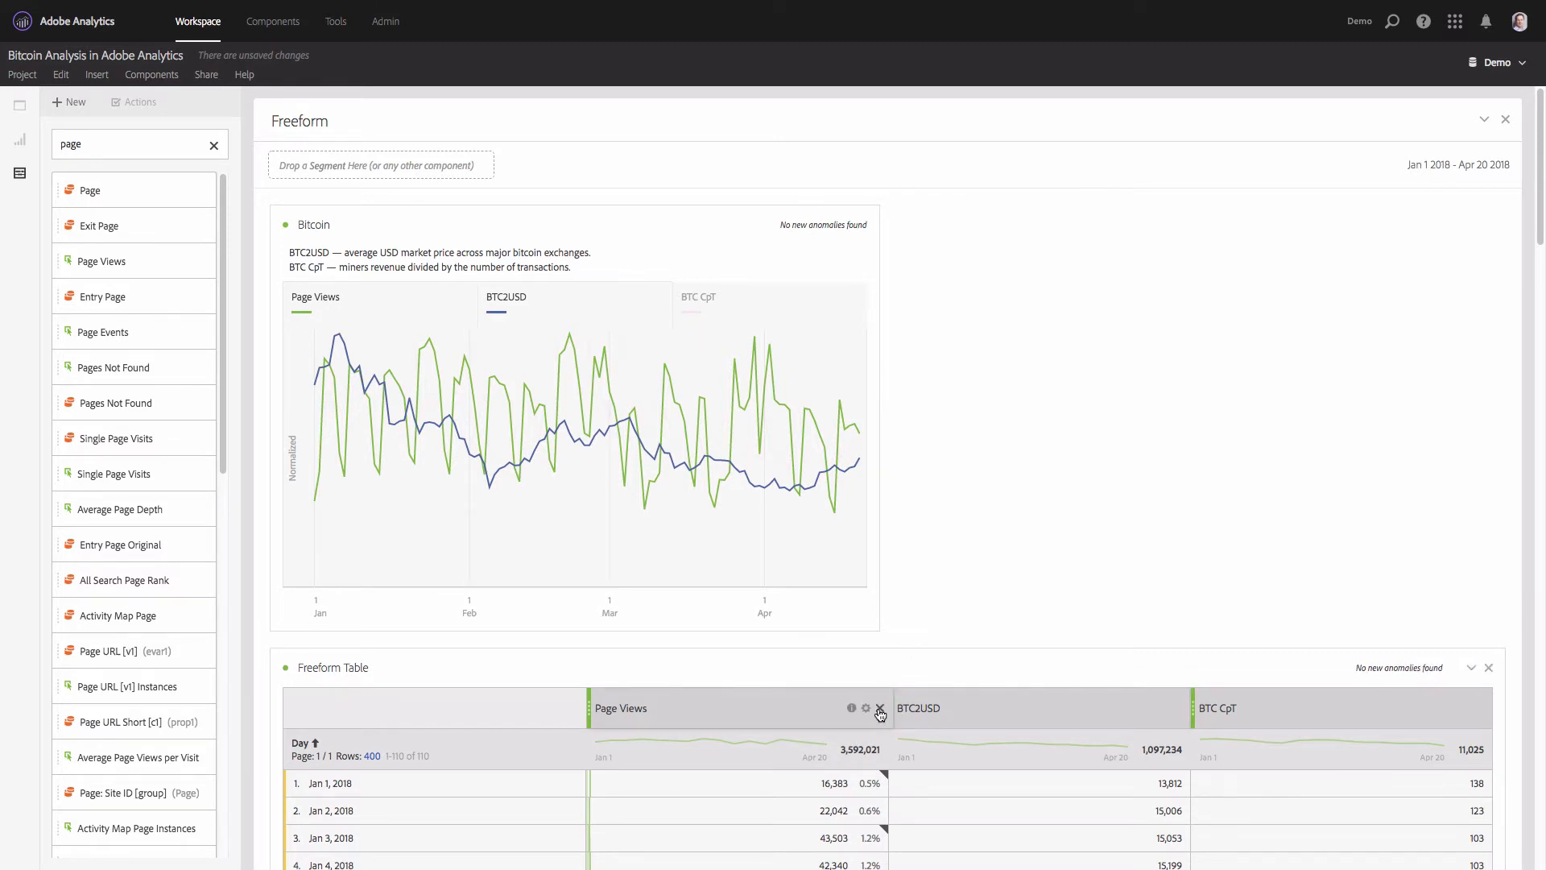
pyautogui.click(880, 709)
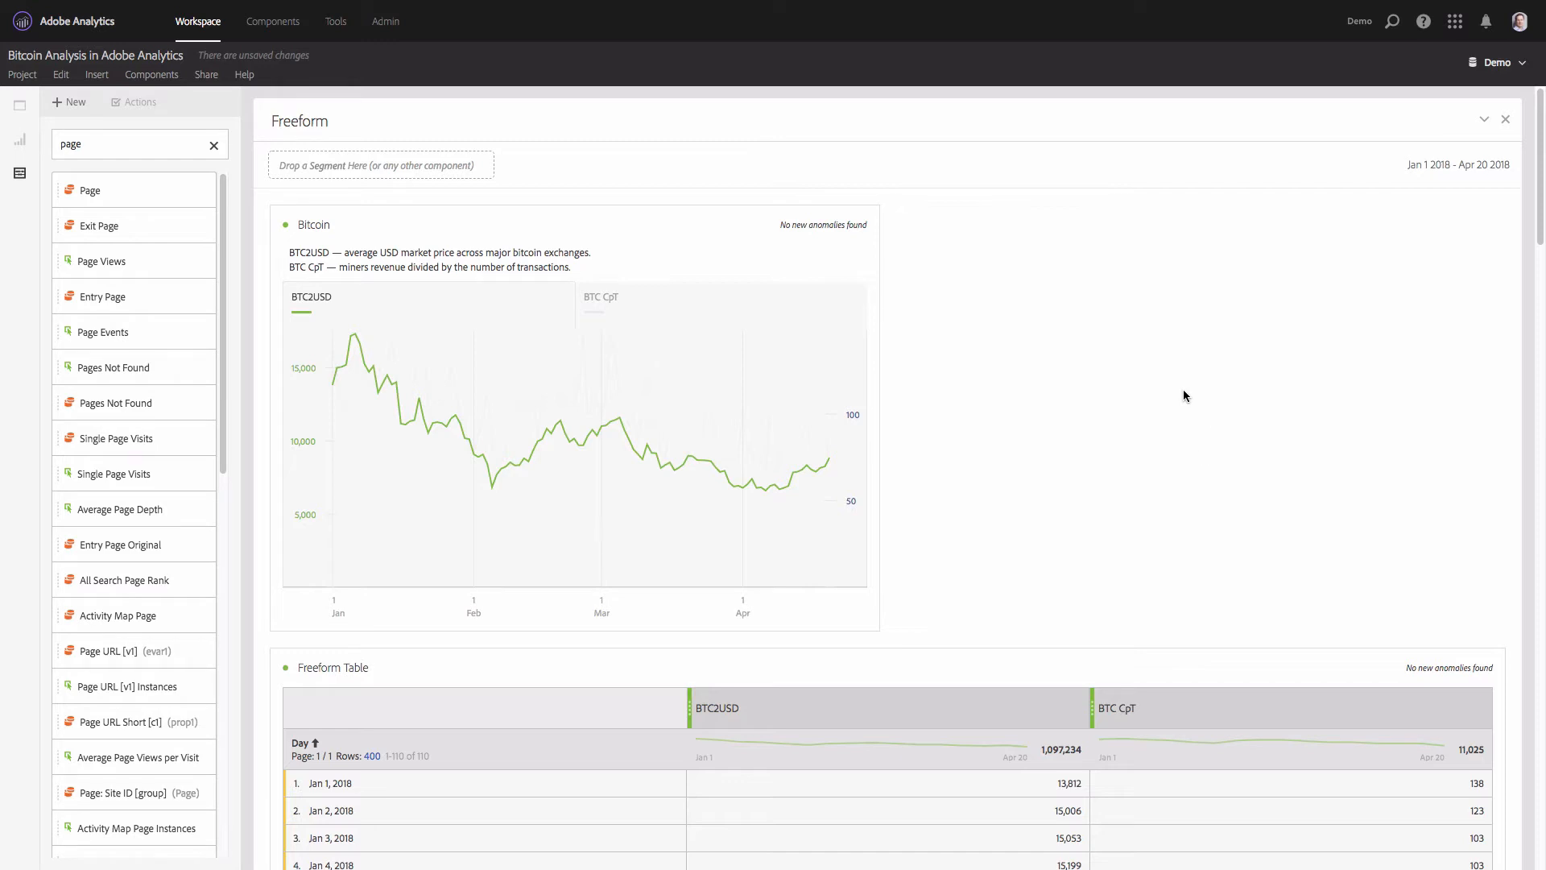
pyautogui.moveTo(1374, 671); pyautogui.dragTo(677, 656)
# - Duplicate the freeform table and place the copy beside the Bitcoin chart
pyautogui.rightClick(672, 654)
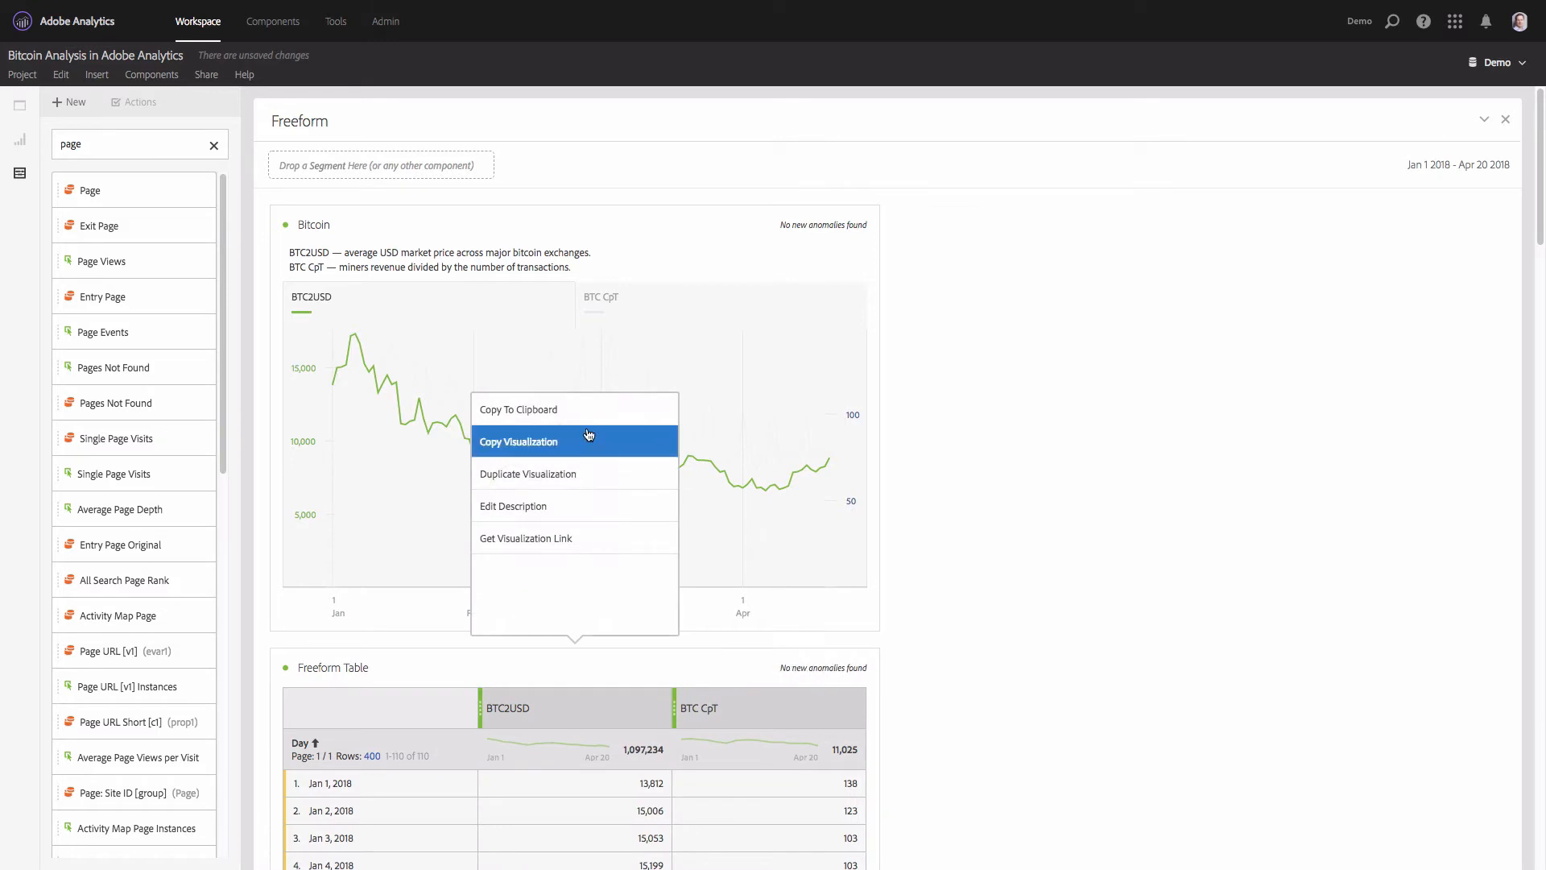
pyautogui.click(588, 474)
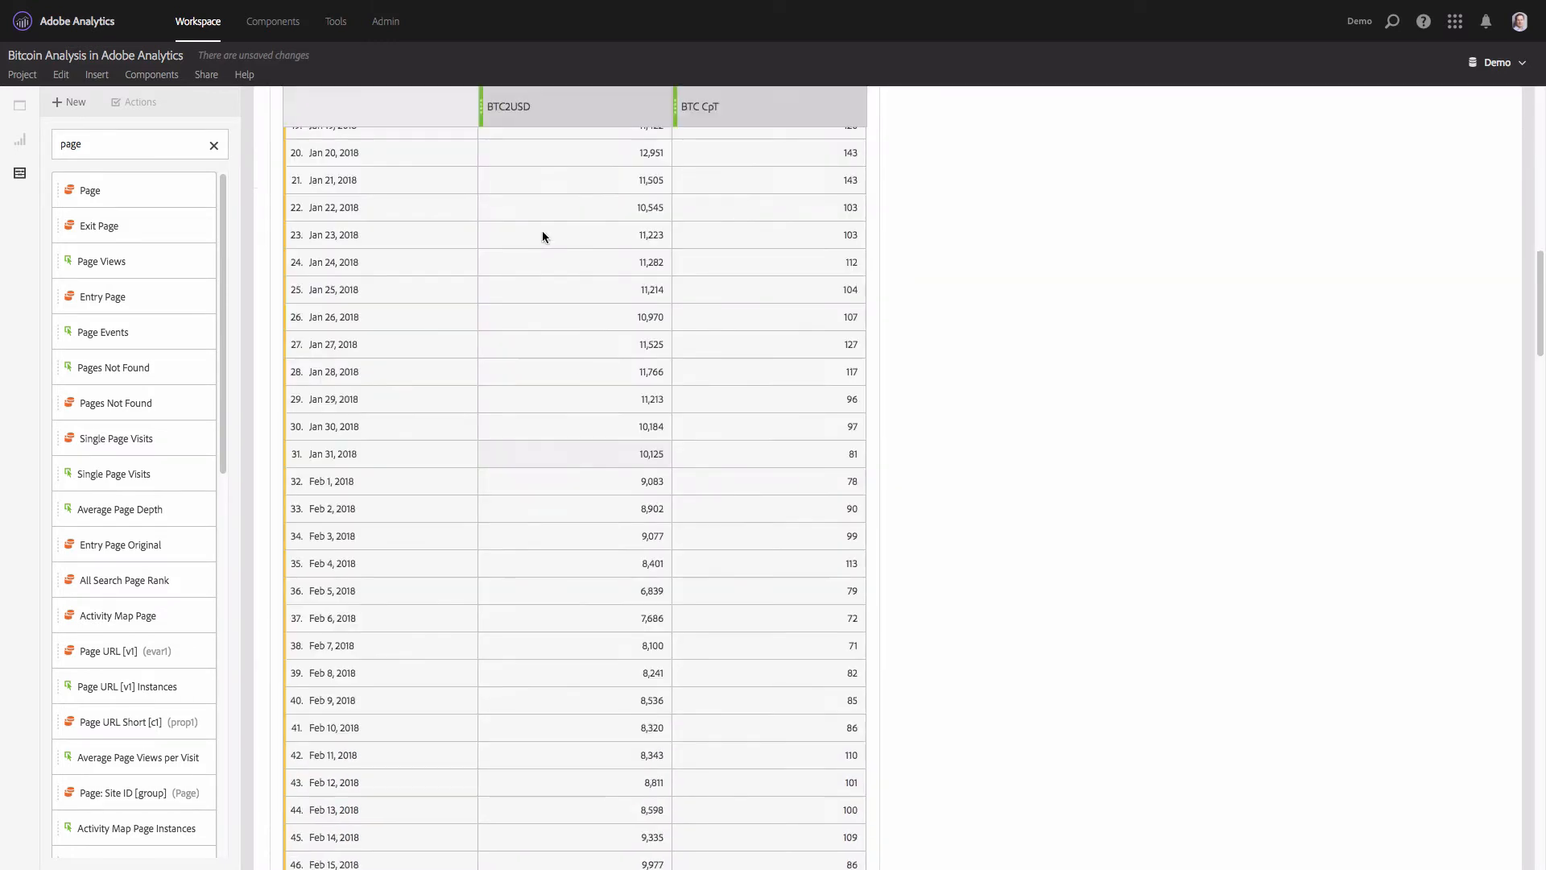
pyautogui.scroll(6, 600, 364)
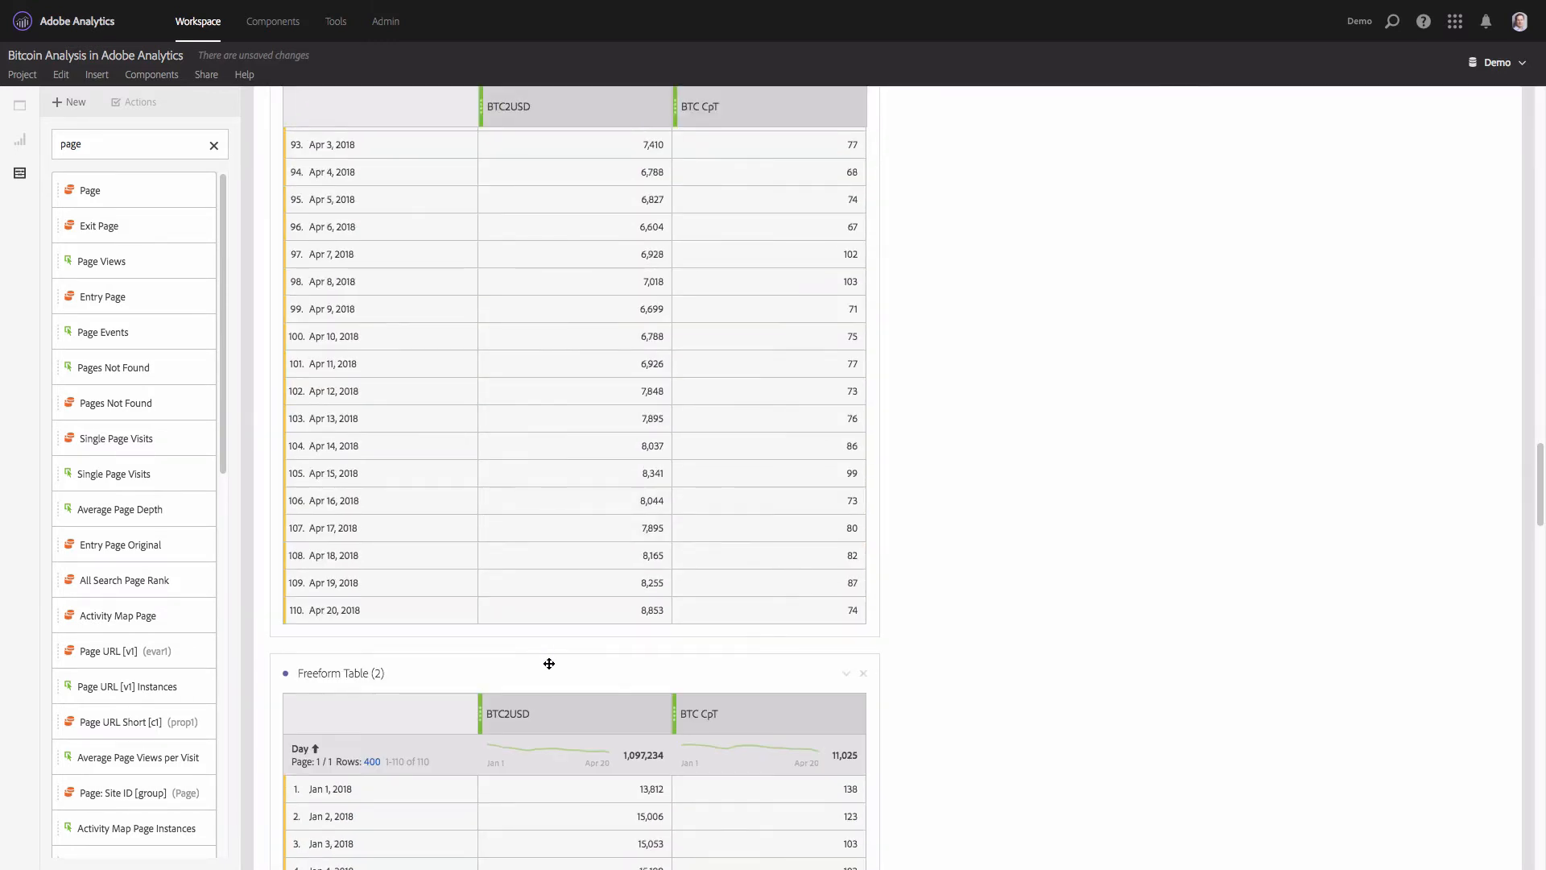
pyautogui.moveTo(548, 663); pyautogui.dragTo(1229, 409)
pyautogui.scroll(15, 1223, 406)
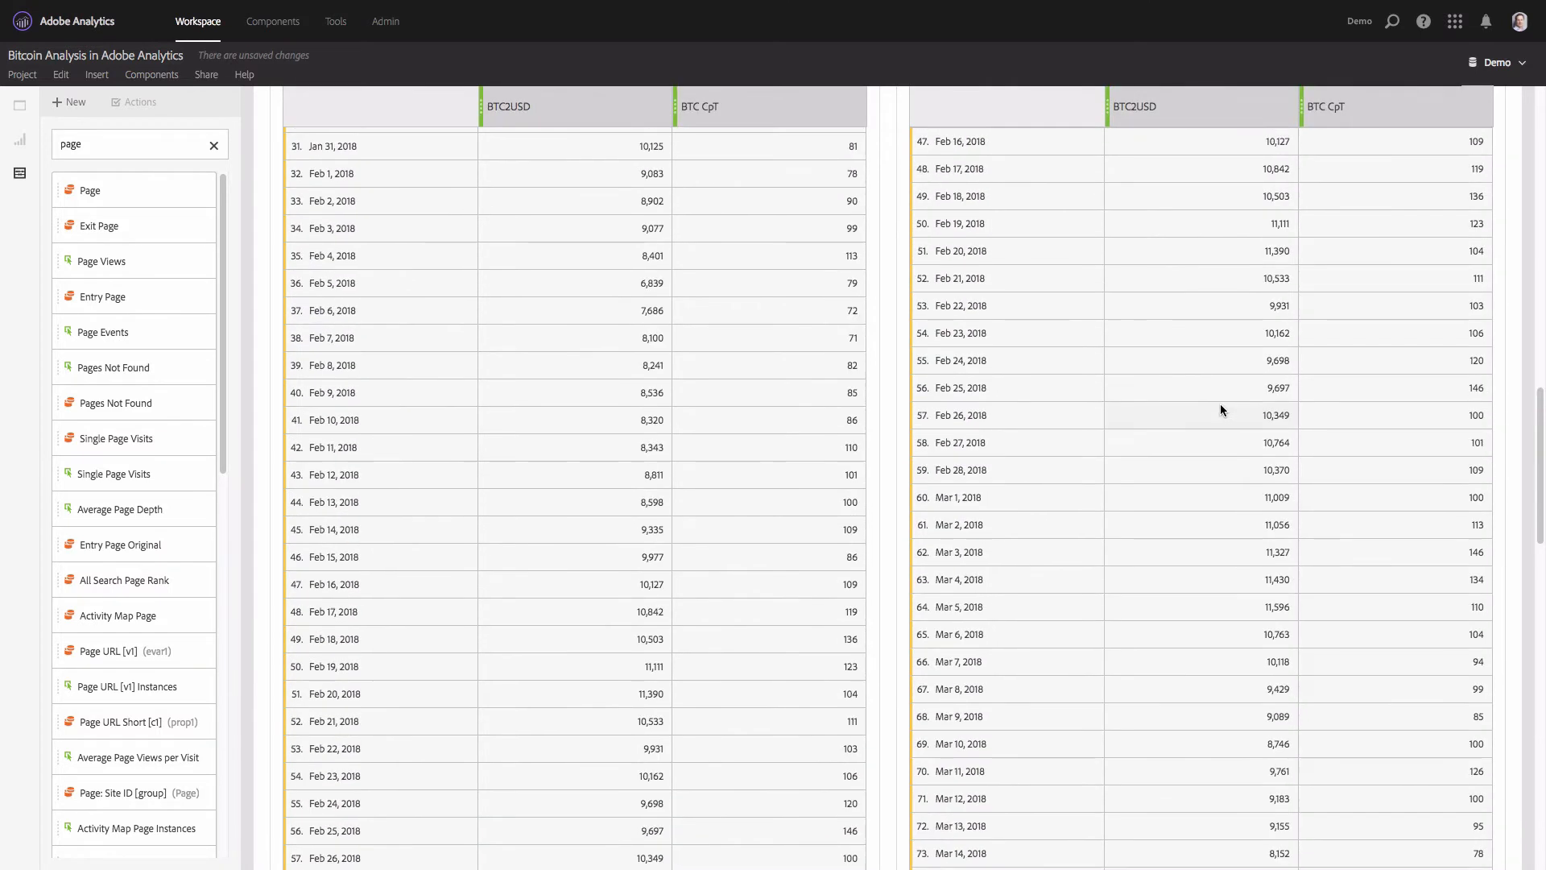
pyautogui.scroll(10, 1217, 407)
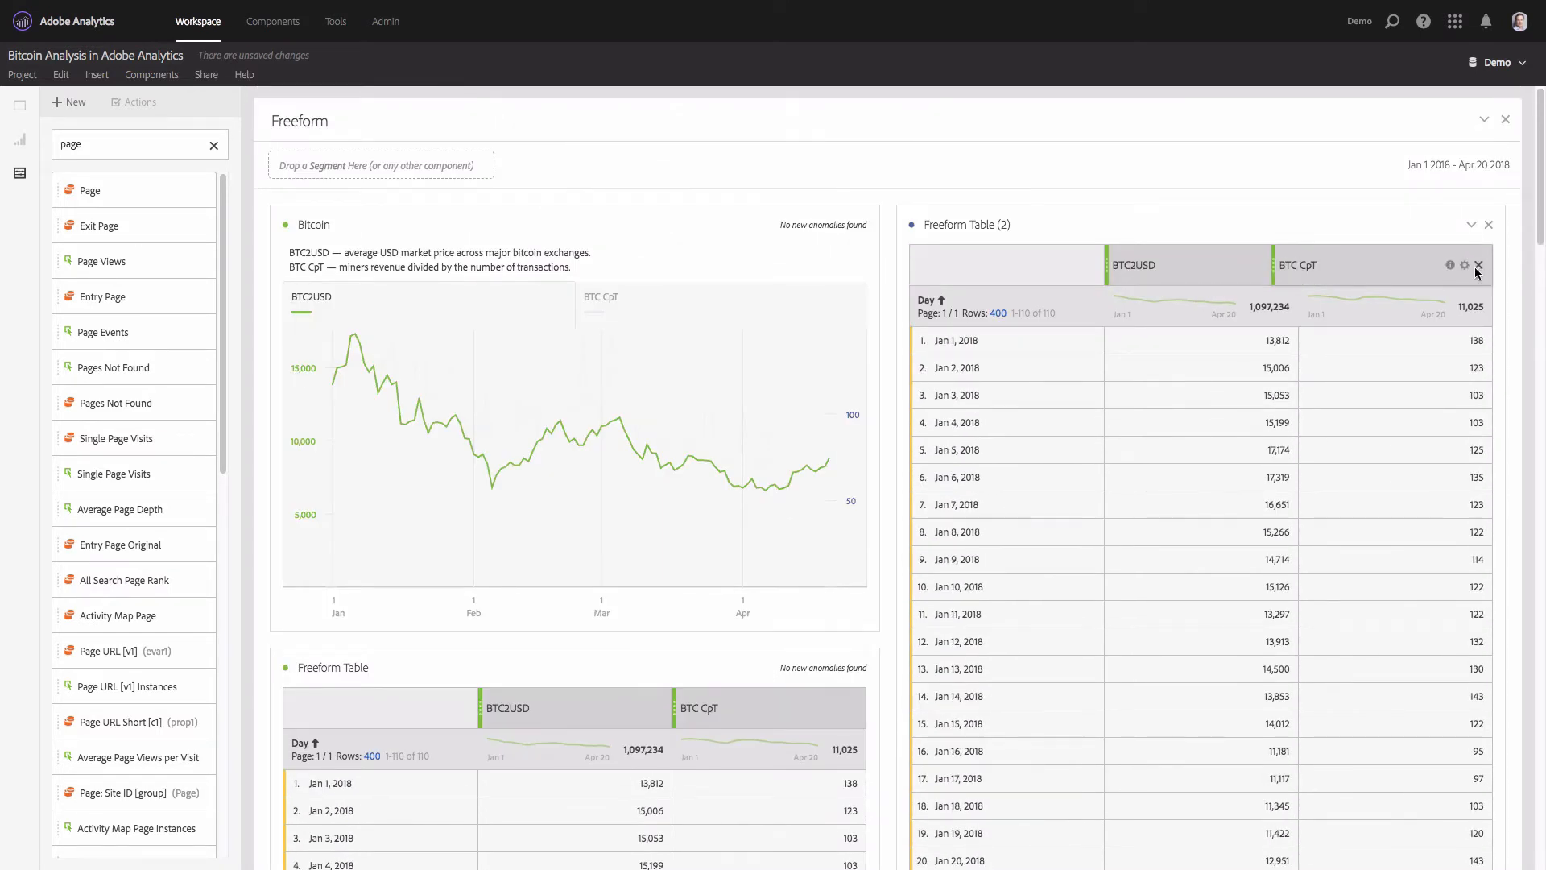
# - Remove the BTC CpT column from the duplicated table and add the Jan 2018 month item beneath BTC2USD
pyautogui.click(1479, 266)
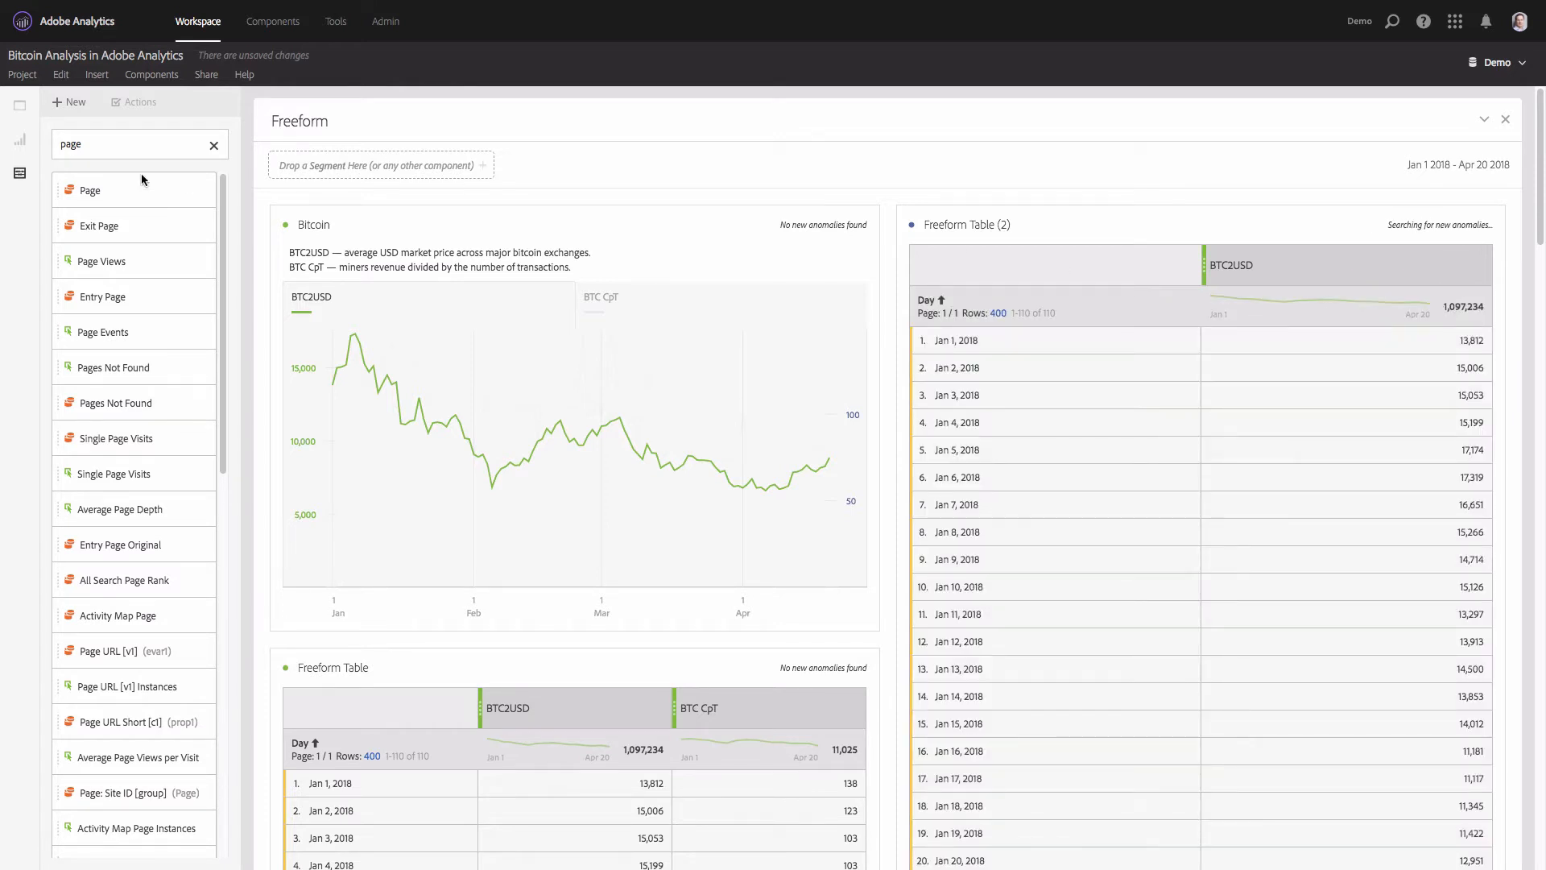
pyautogui.doubleClick(108, 147)
pyautogui.write('month')
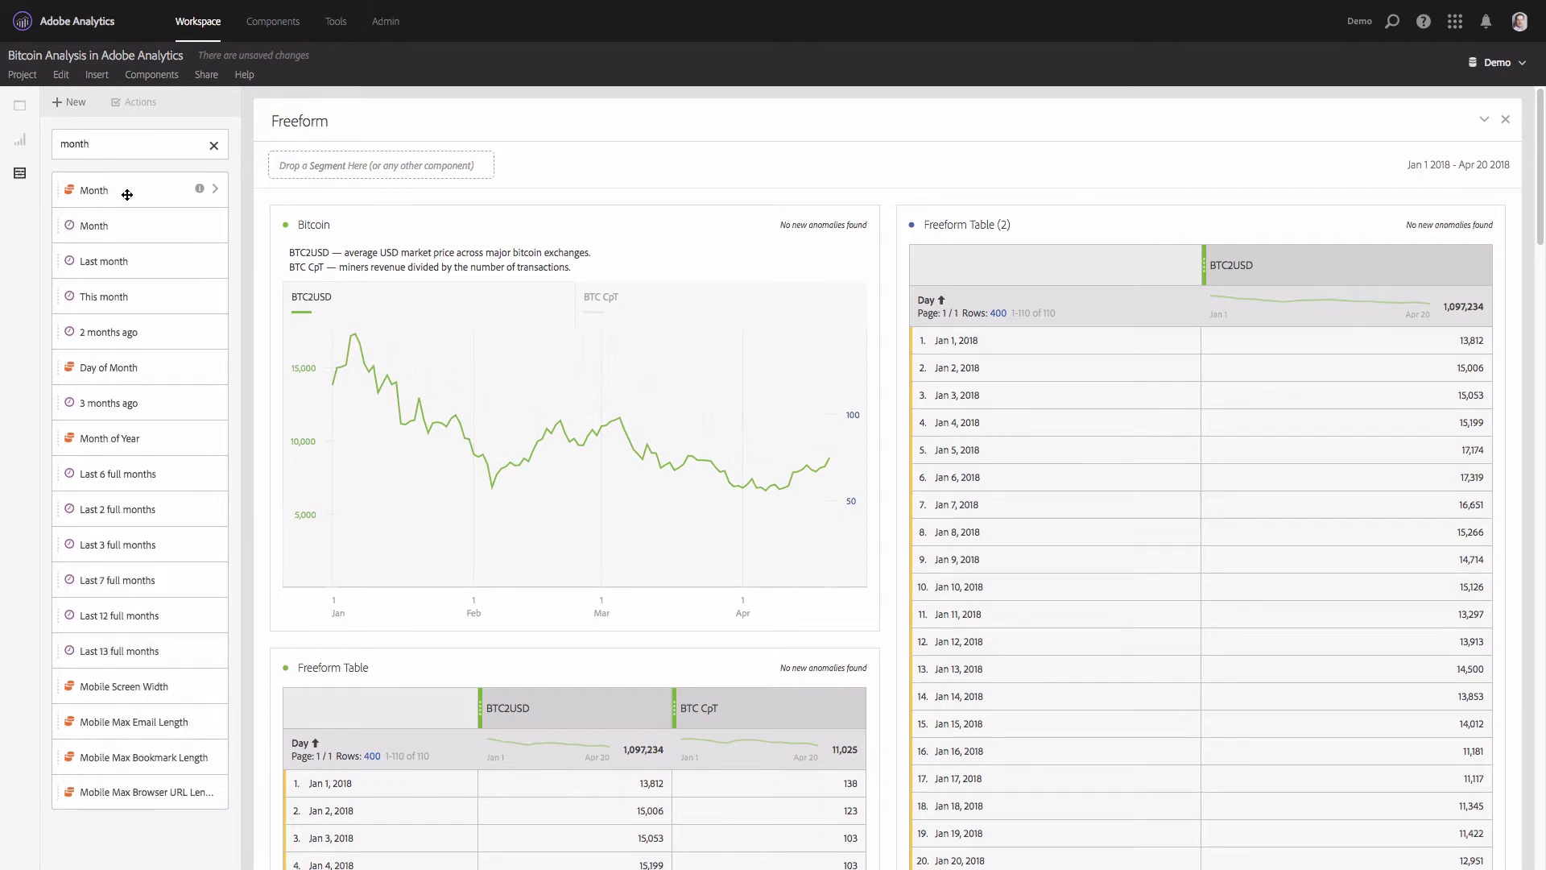
pyautogui.moveTo(127, 195); pyautogui.dragTo(122, 194)
pyautogui.click(215, 190)
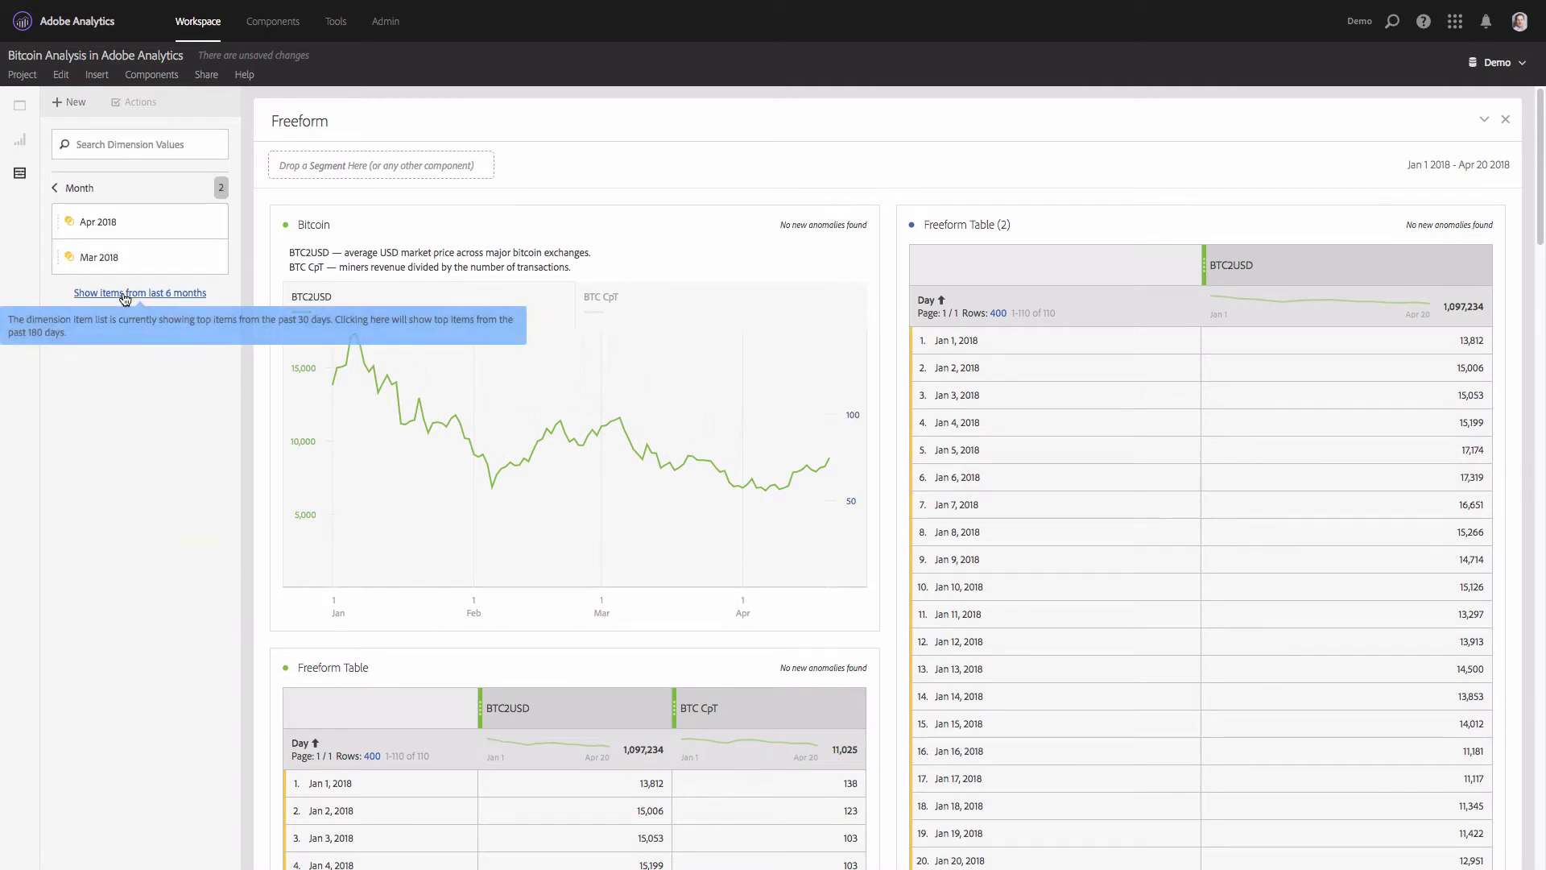
pyautogui.click(125, 293)
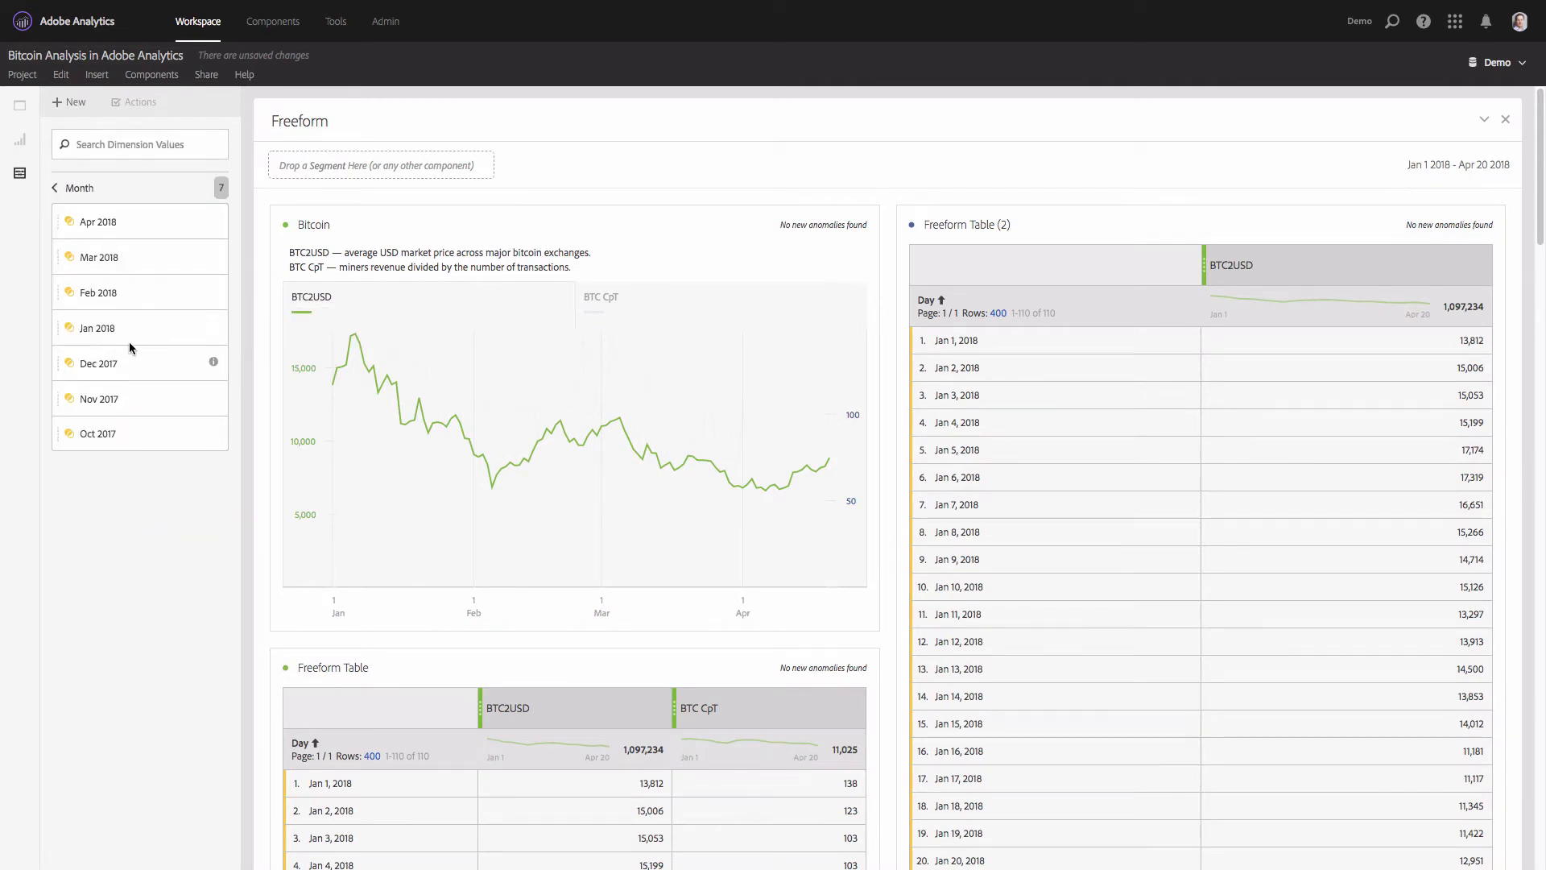
pyautogui.moveTo(90, 328); pyautogui.dragTo(1312, 264)
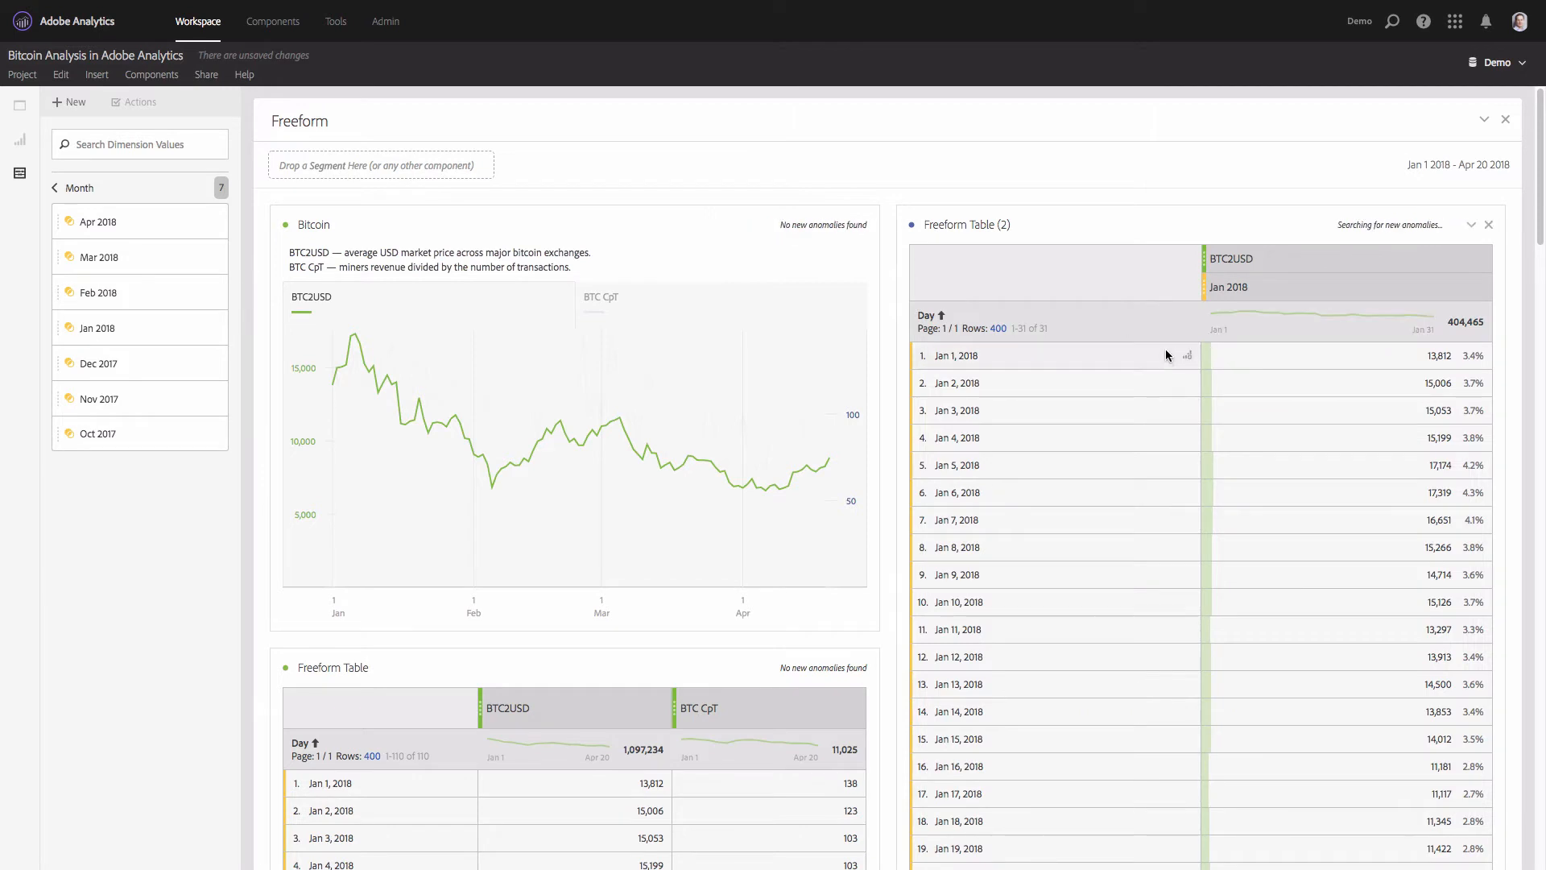
pyautogui.click(78, 188)
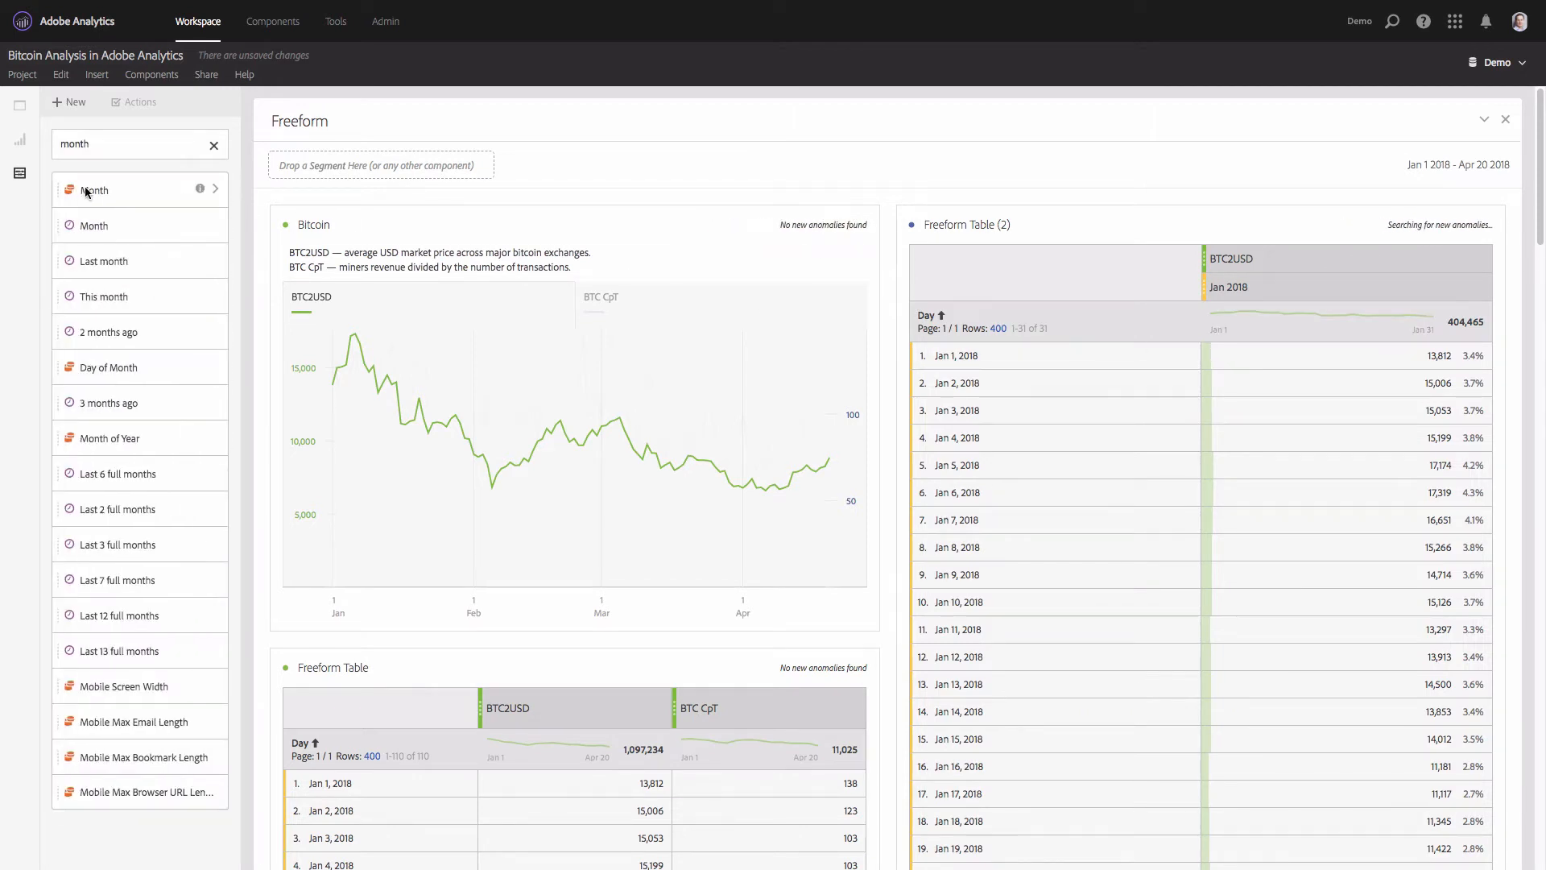
pyautogui.click(214, 145)
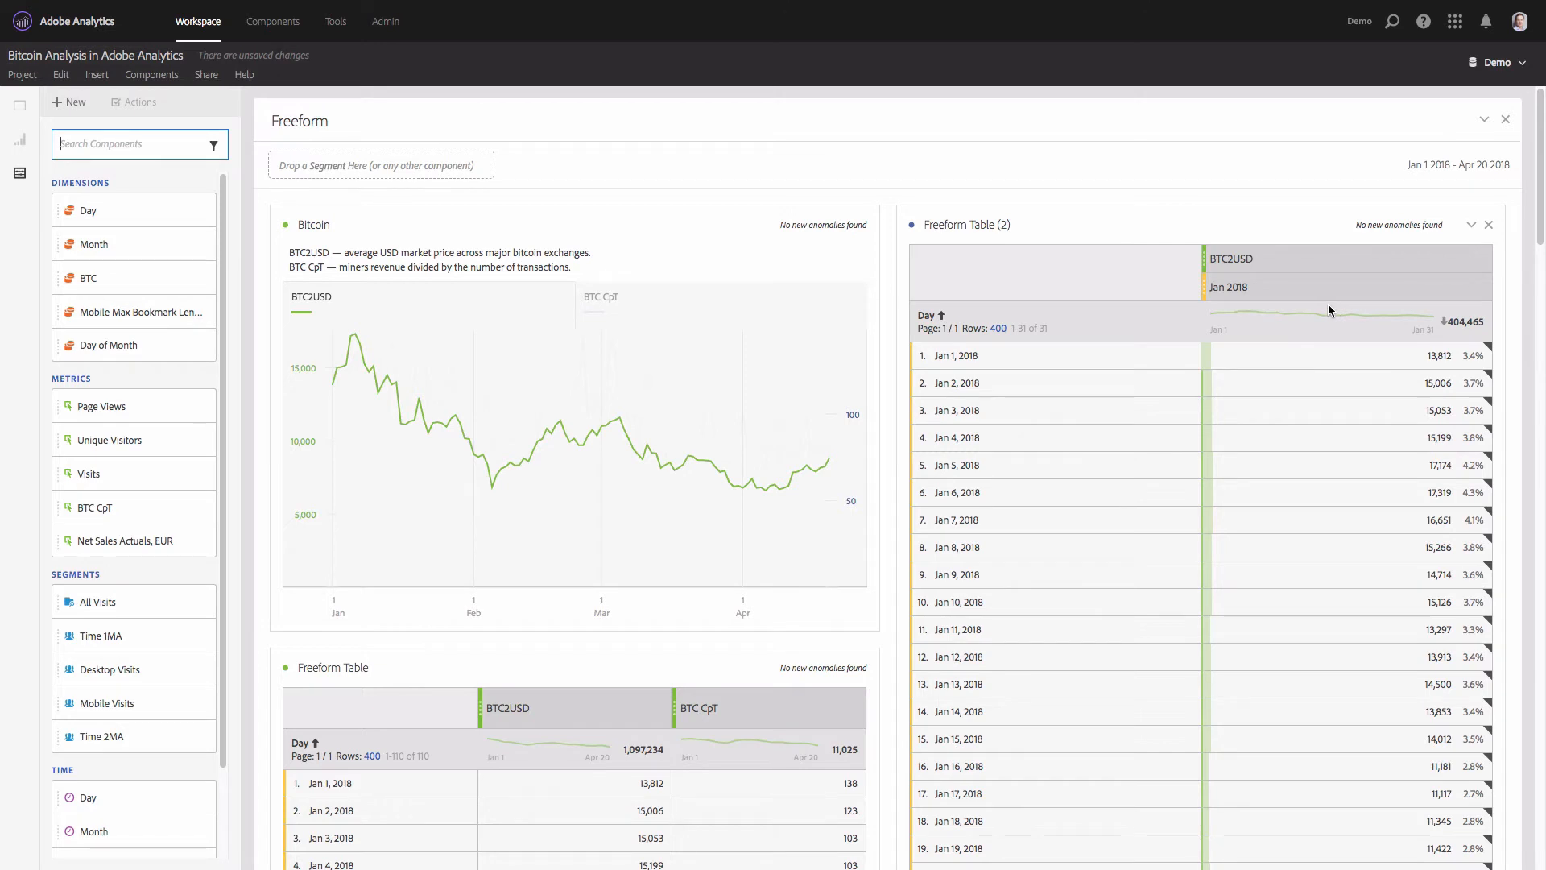
# - Create a Mean metric from the BTC2USD column in the duplicated table
pyautogui.rightClick(1318, 262)
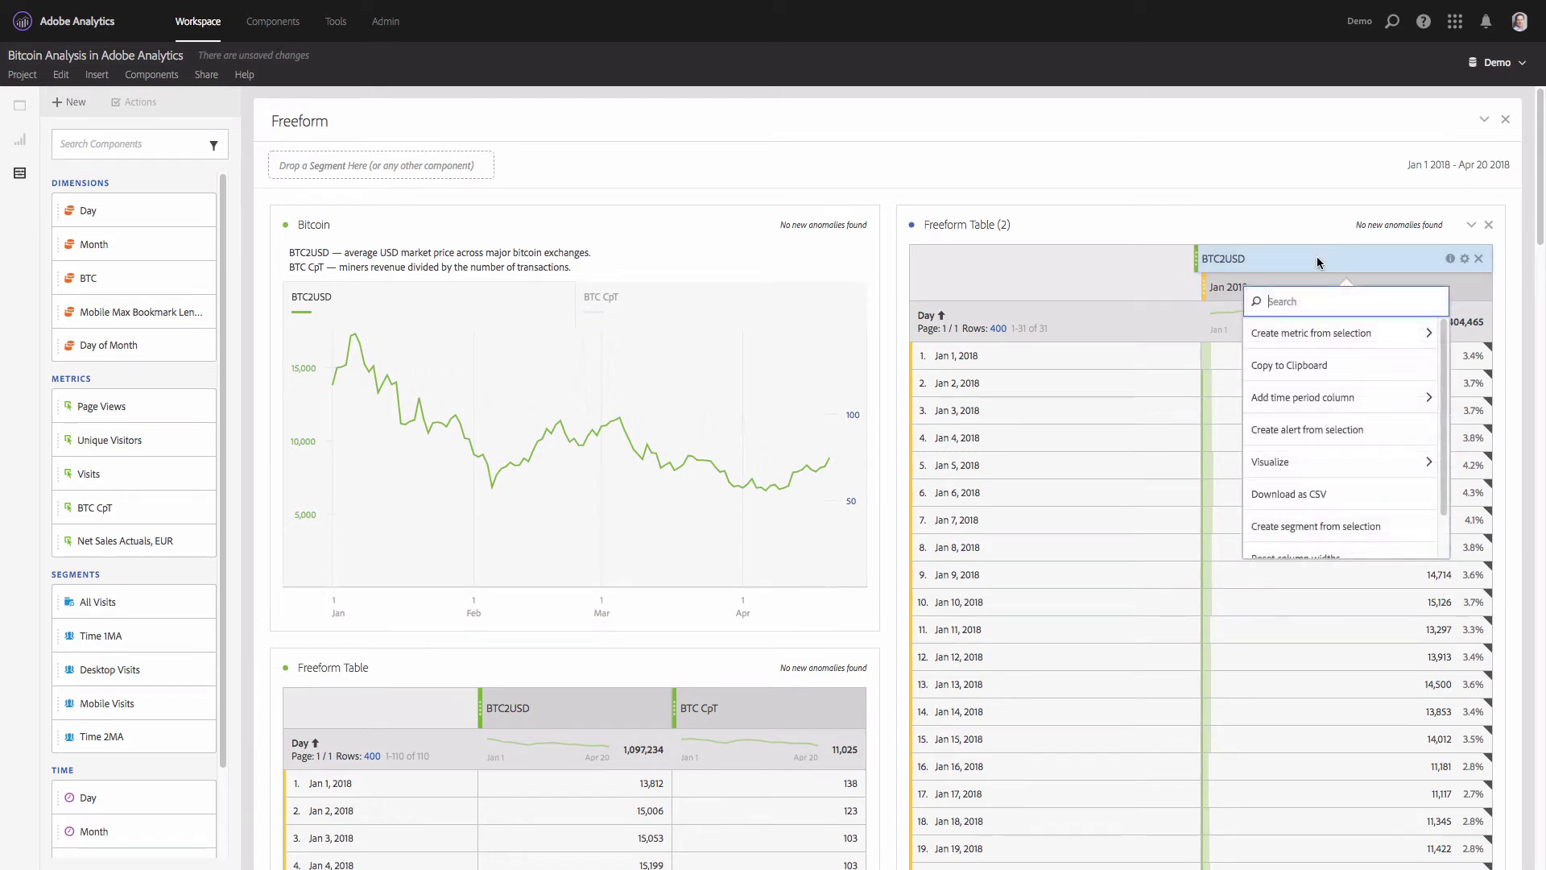
pyautogui.click(1333, 344)
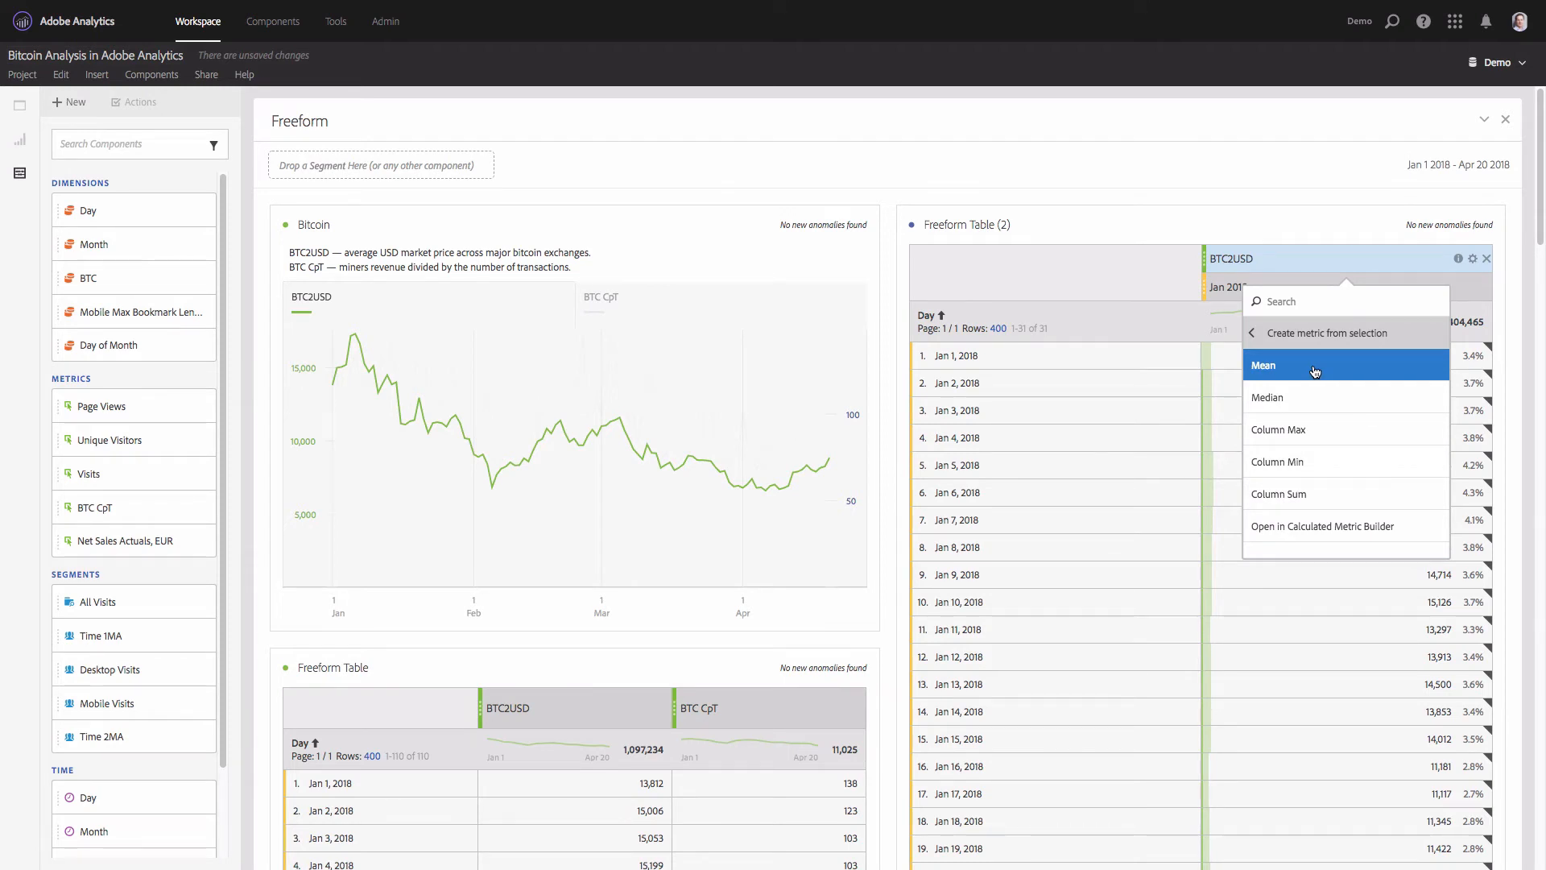
pyautogui.click(1314, 371)
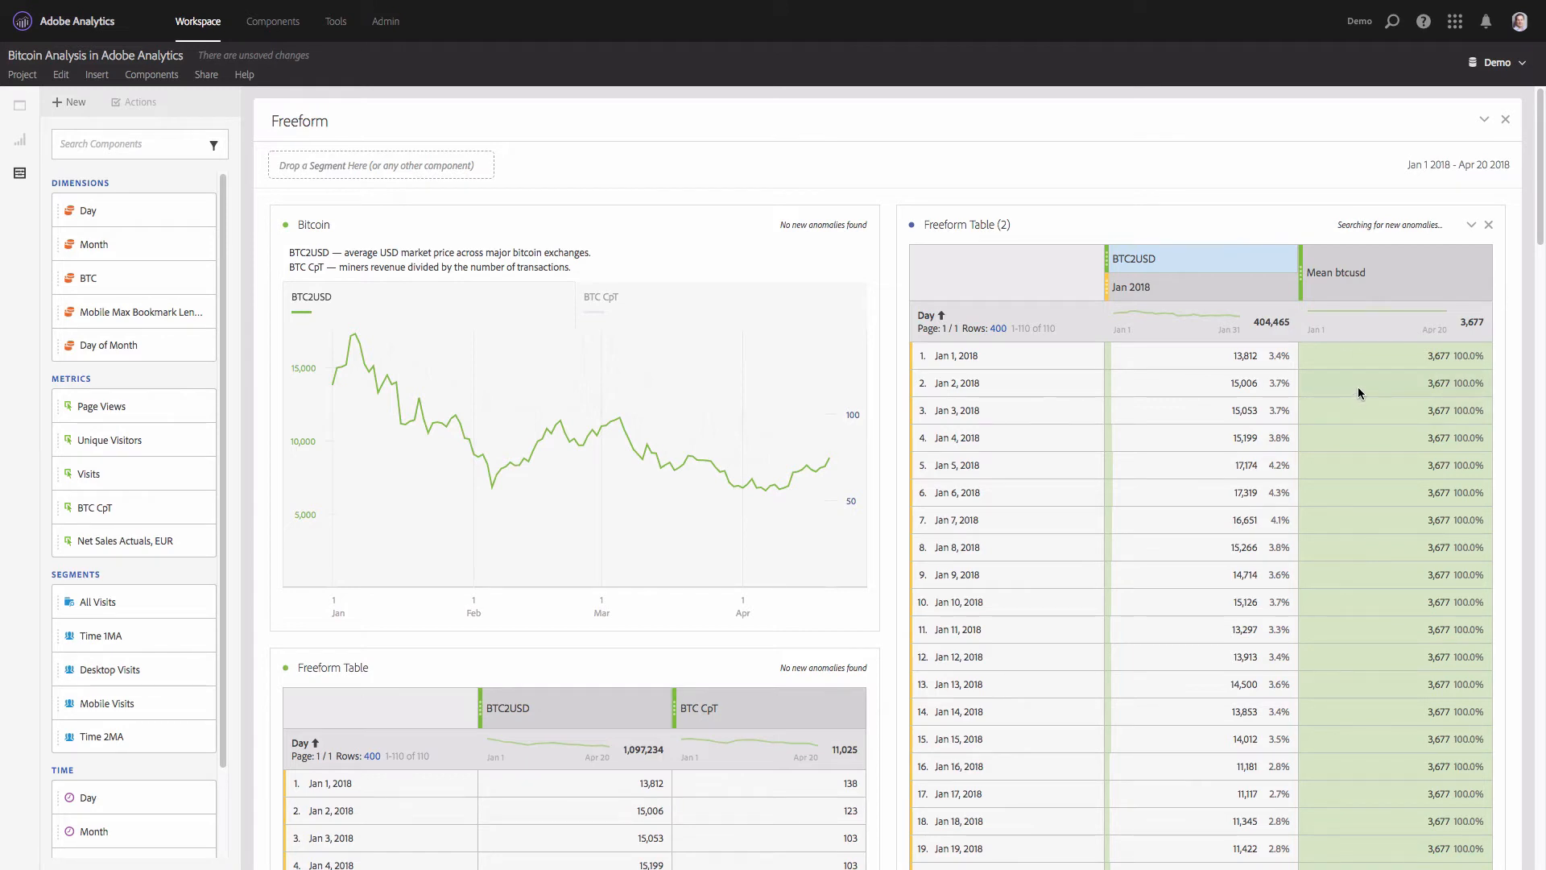
# - Edit the Mean btcusd metric's definition to exclude zeros and drop the Month = Jan 2018 segment, keeping BTC2USD
pyautogui.moveTo(1384, 278)
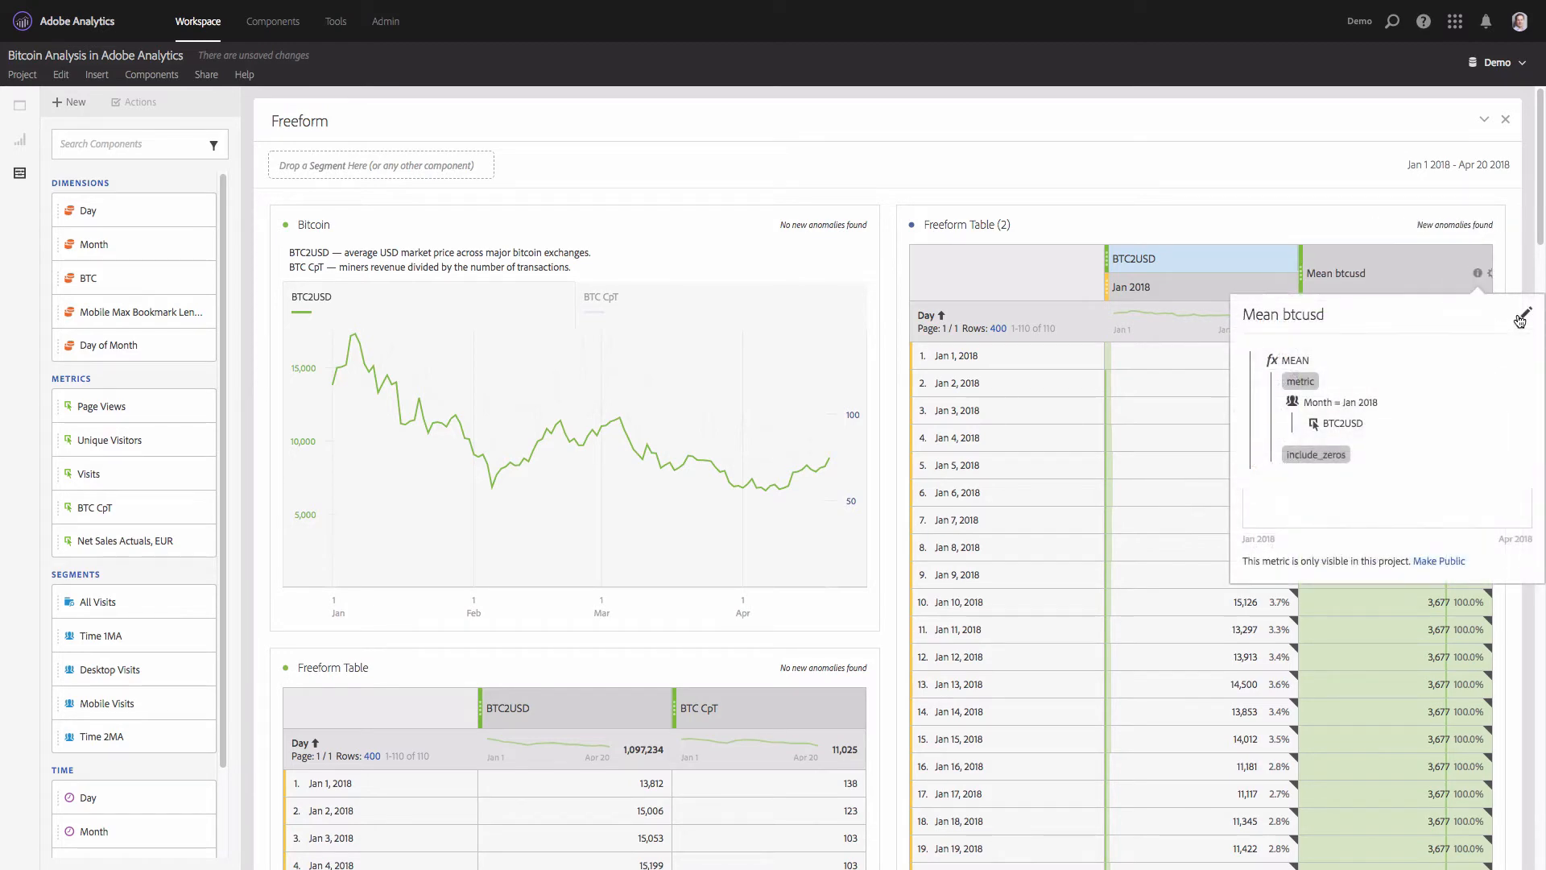
pyautogui.click(1355, 317)
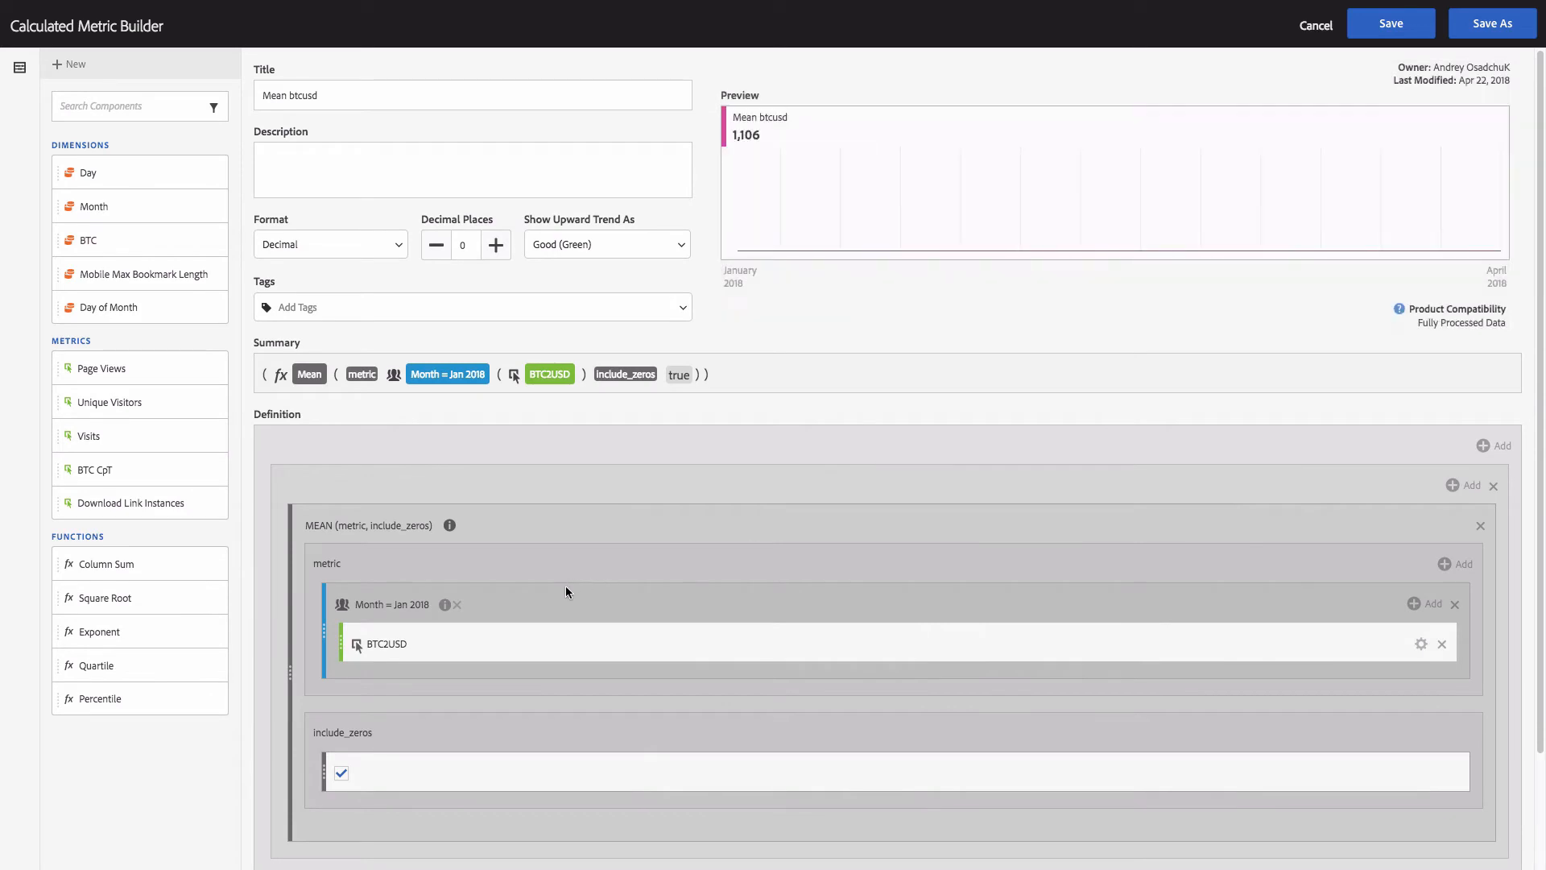
pyautogui.click(339, 772)
pyautogui.moveTo(360, 640); pyautogui.dragTo(363, 579)
pyautogui.click(1453, 684)
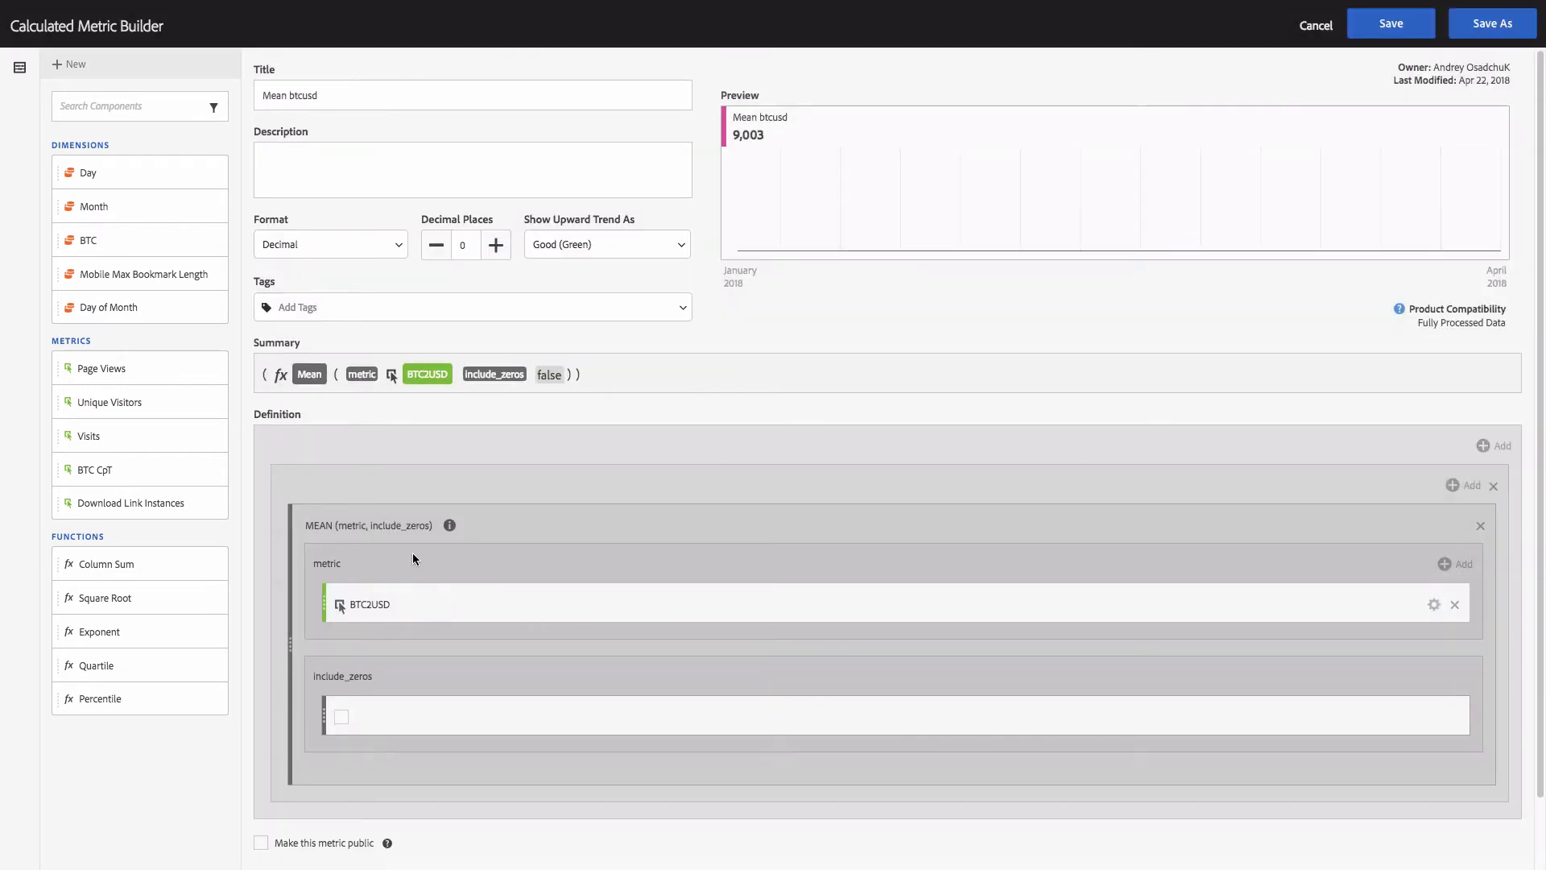
# - Retitle the calculated metric "Average BTC2USD", make it public, and save it
pyautogui.doubleClick(314, 94)
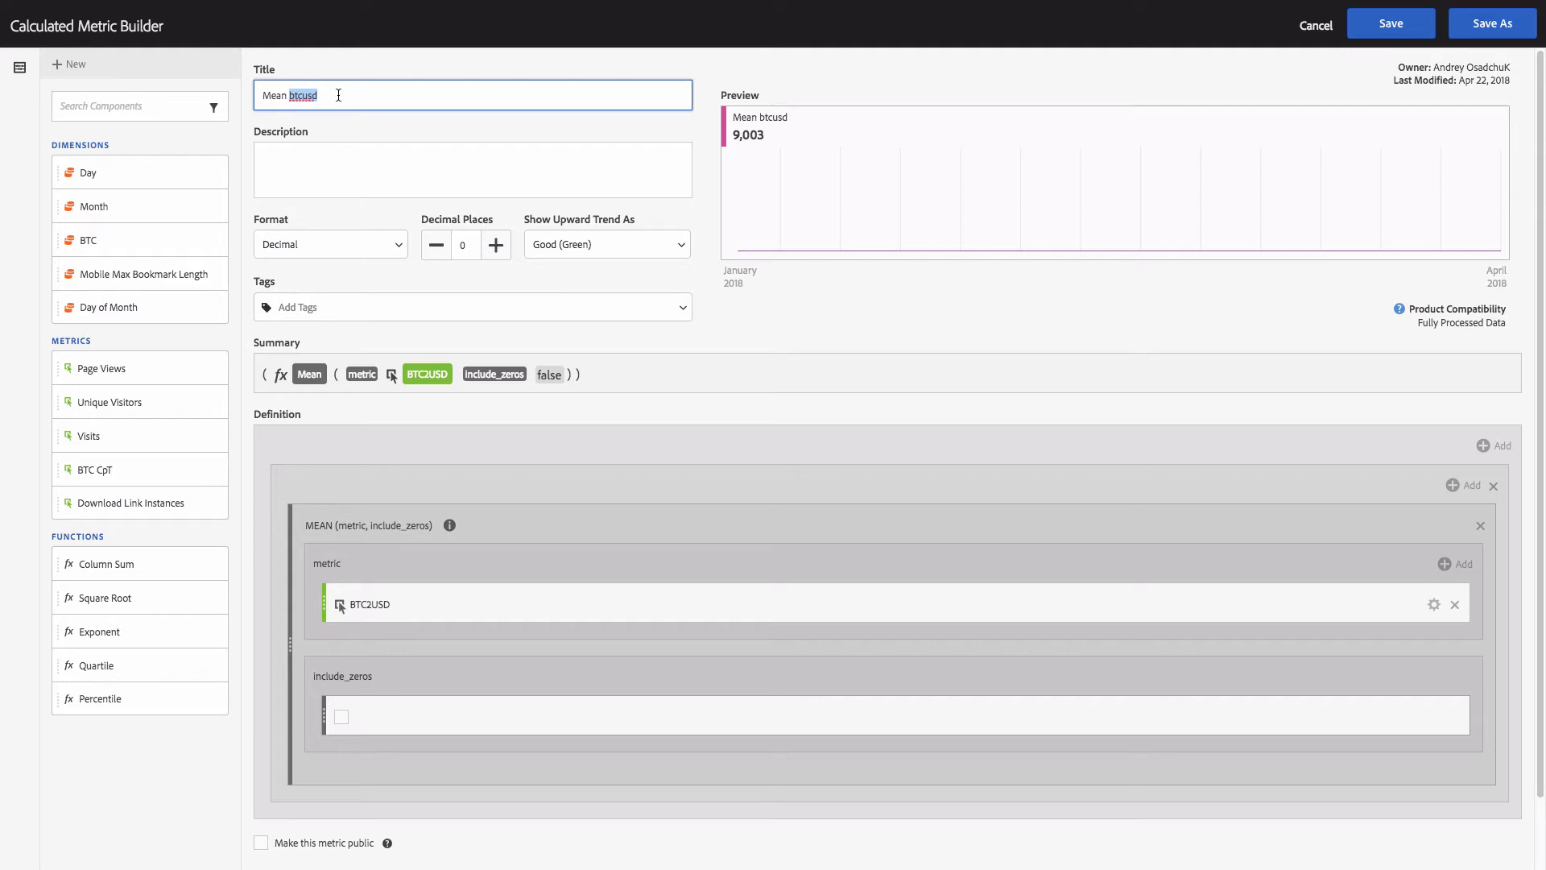
pyautogui.click(289, 95)
pyautogui.hotkey('shift', 'End')
pyautogui.write('Average b')
pyautogui.press('BackSpace')
pyautogui.press('BackSpace')
pyautogui.write('BTC2USD')
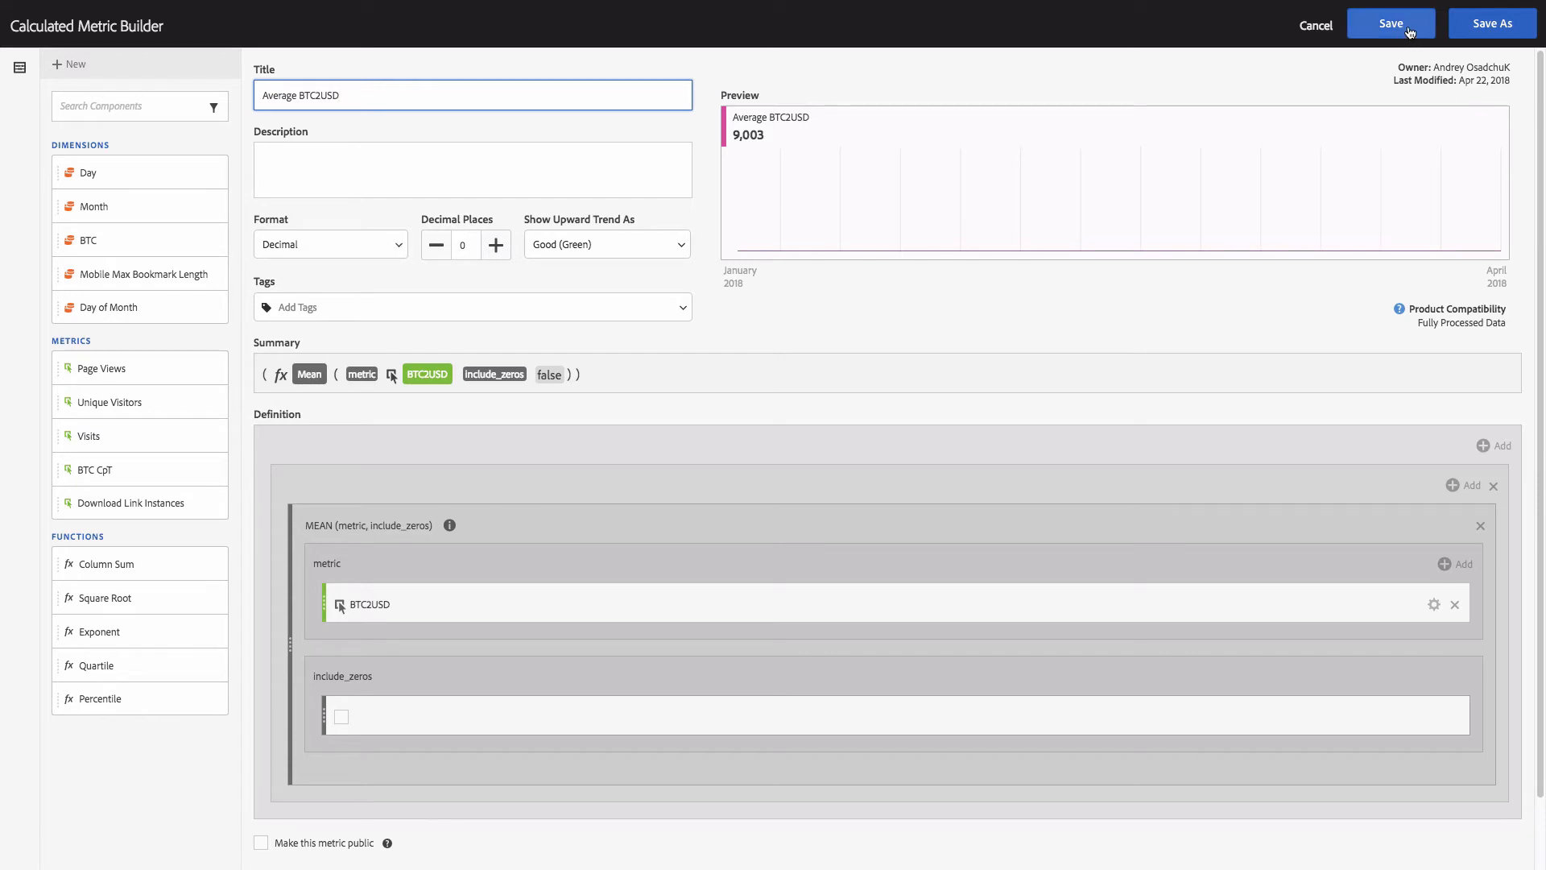
pyautogui.click(261, 843)
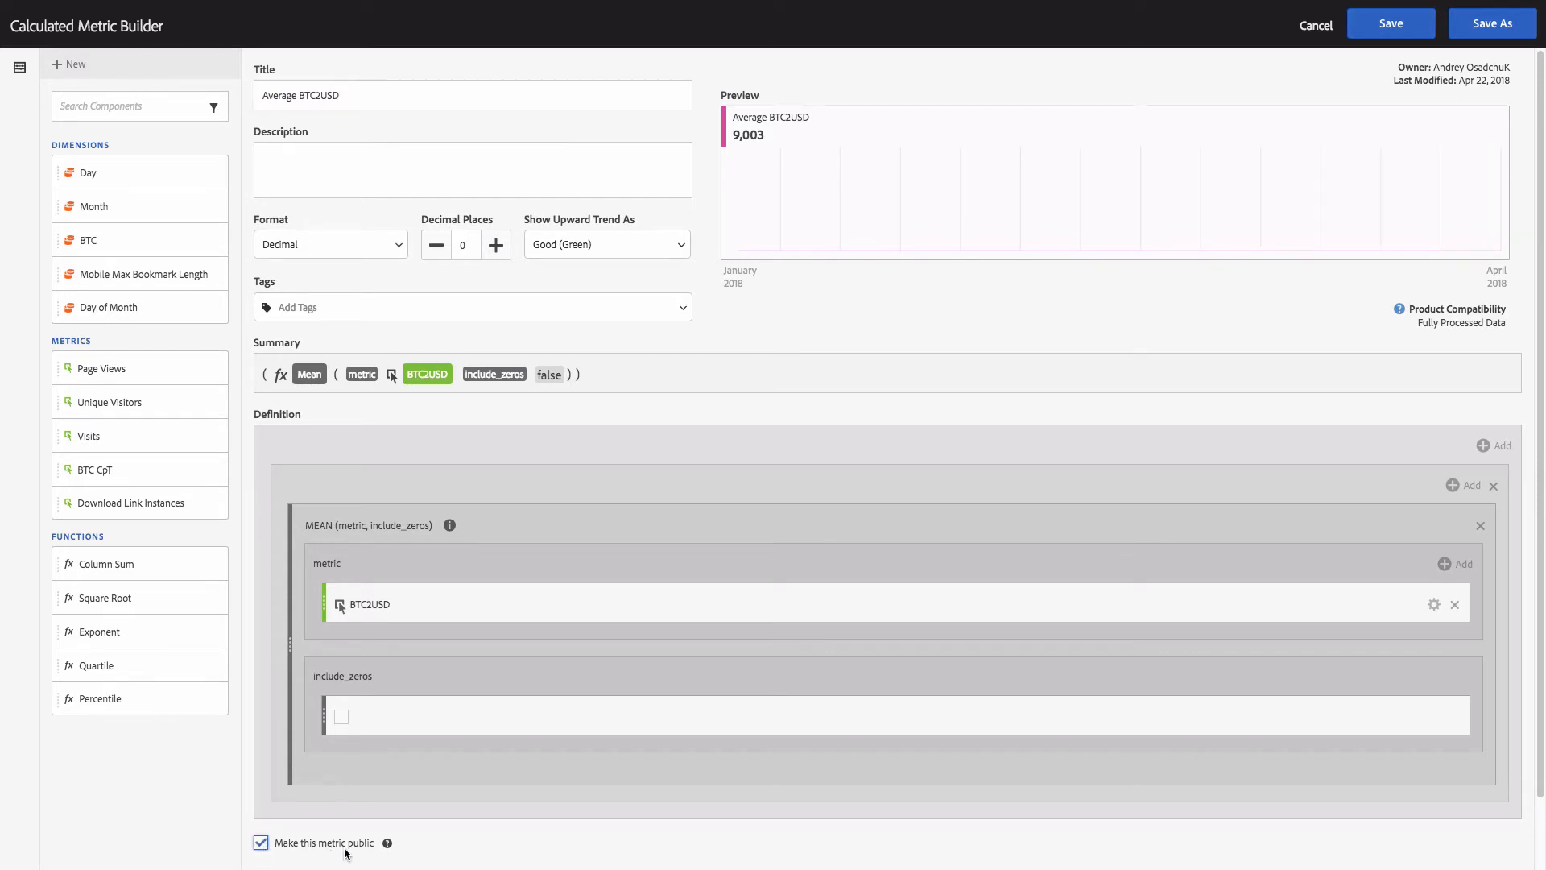
pyautogui.click(1392, 31)
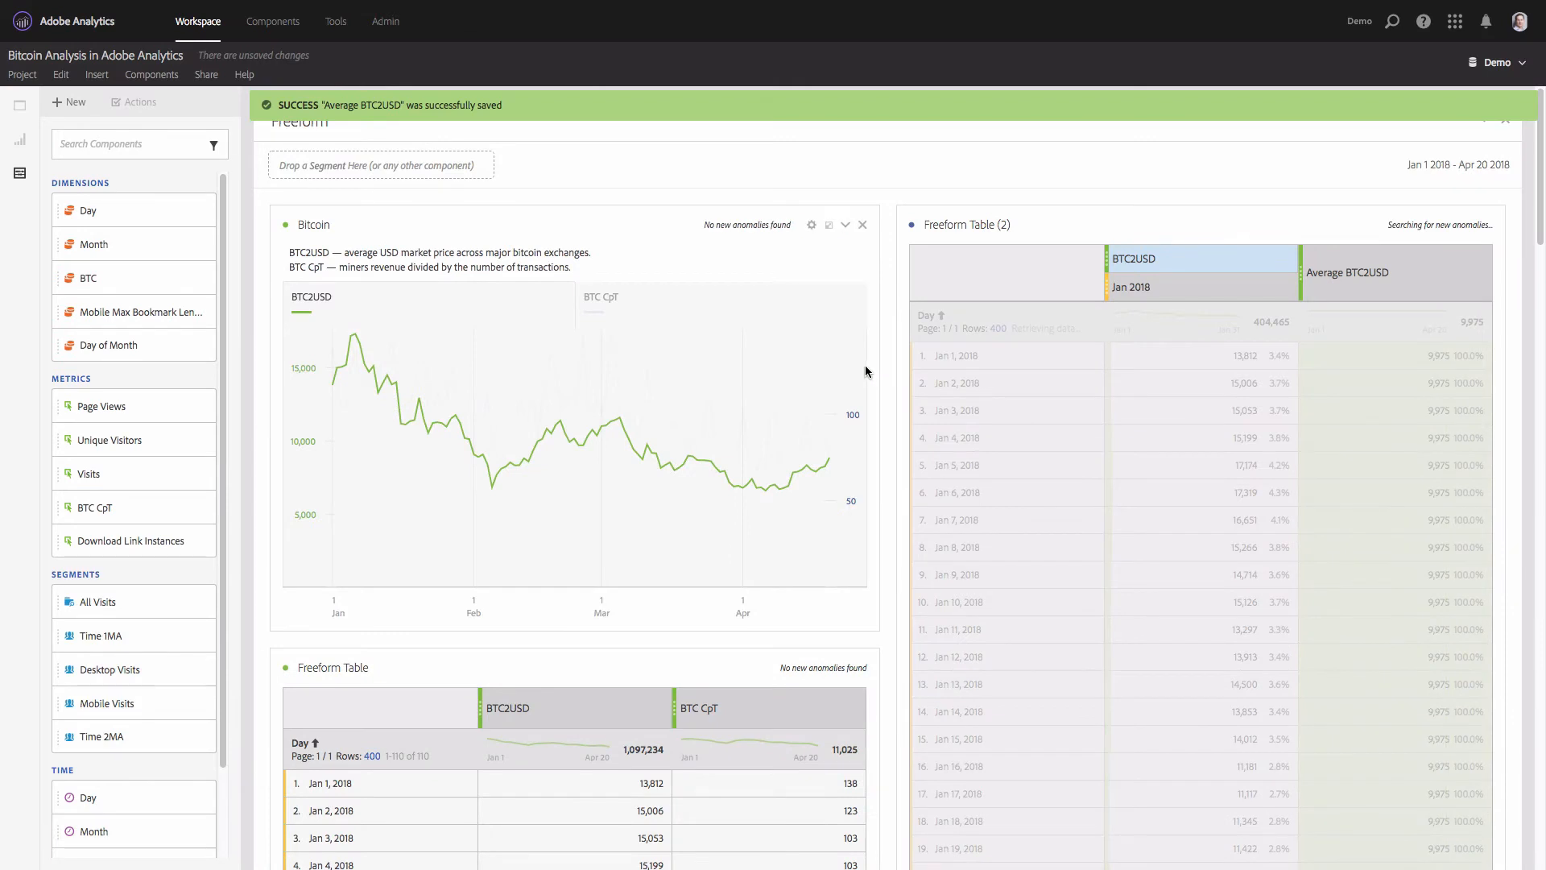
# - Search the metrics for "avera" and replace BTC2USD with Average BTC2USD on the Jan 2018 column, leaving no other columns in the duplicated table
pyautogui.click(81, 384)
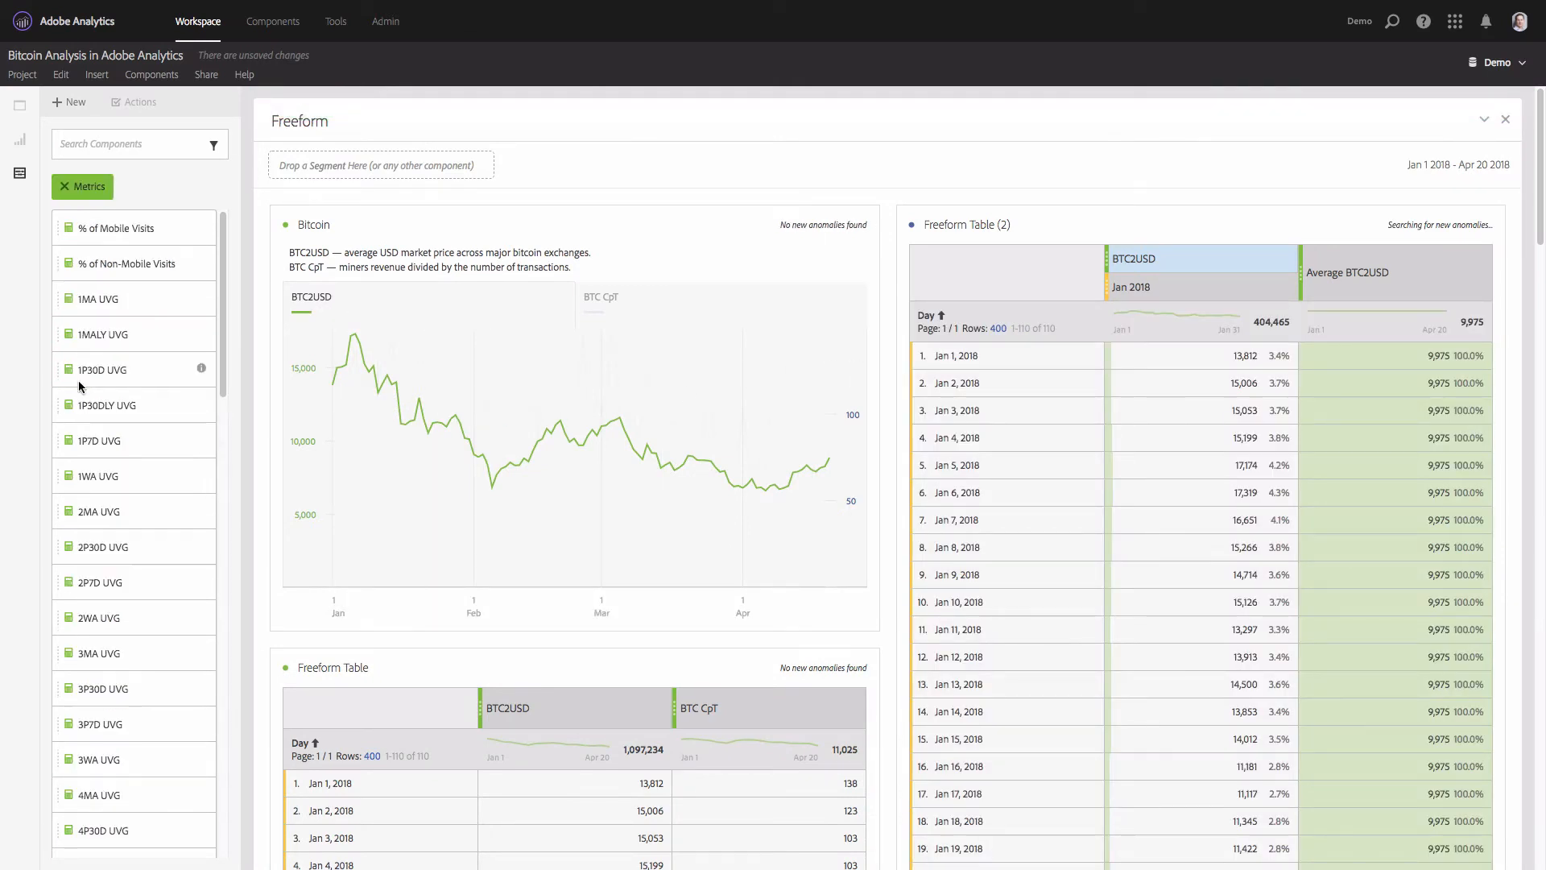
pyautogui.click(112, 153)
pyautogui.write('a')
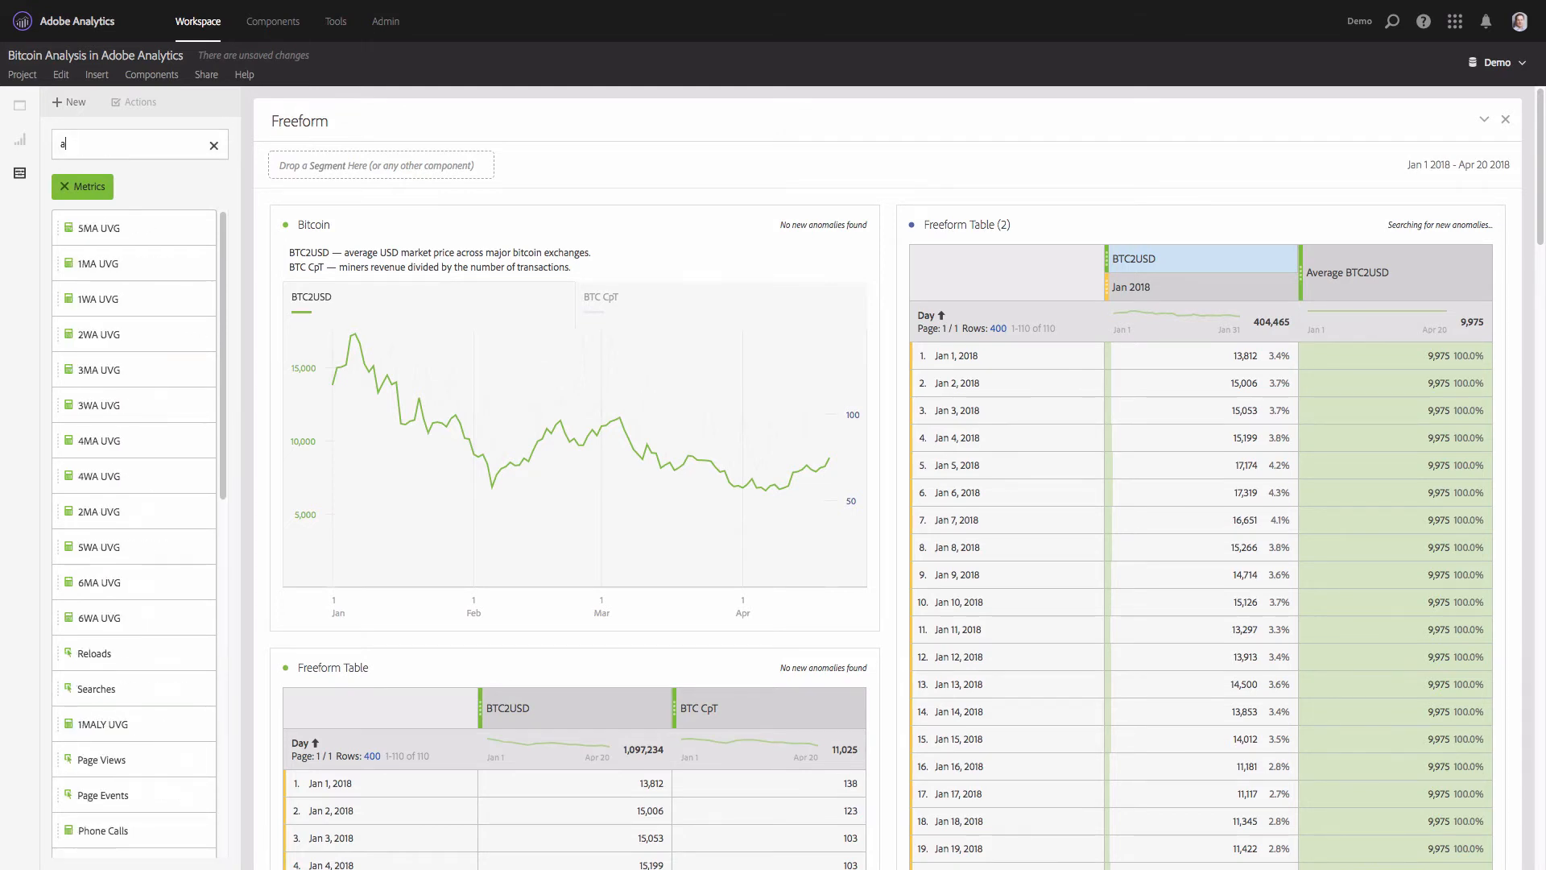
pyautogui.write('vera')
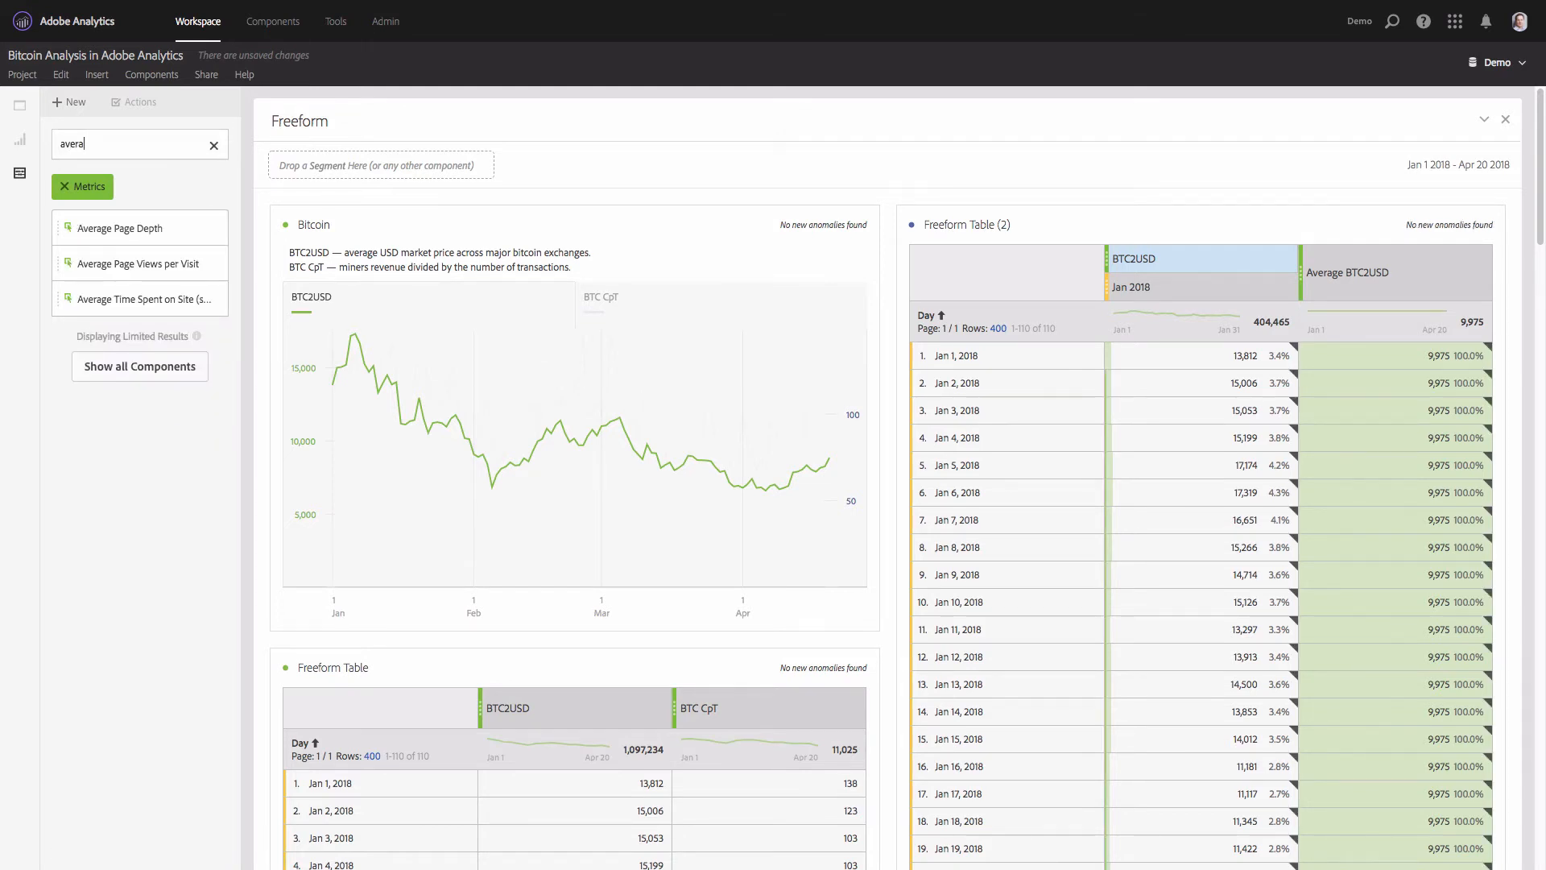
pyautogui.click(157, 370)
pyautogui.moveTo(113, 371); pyautogui.dragTo(1172, 295)
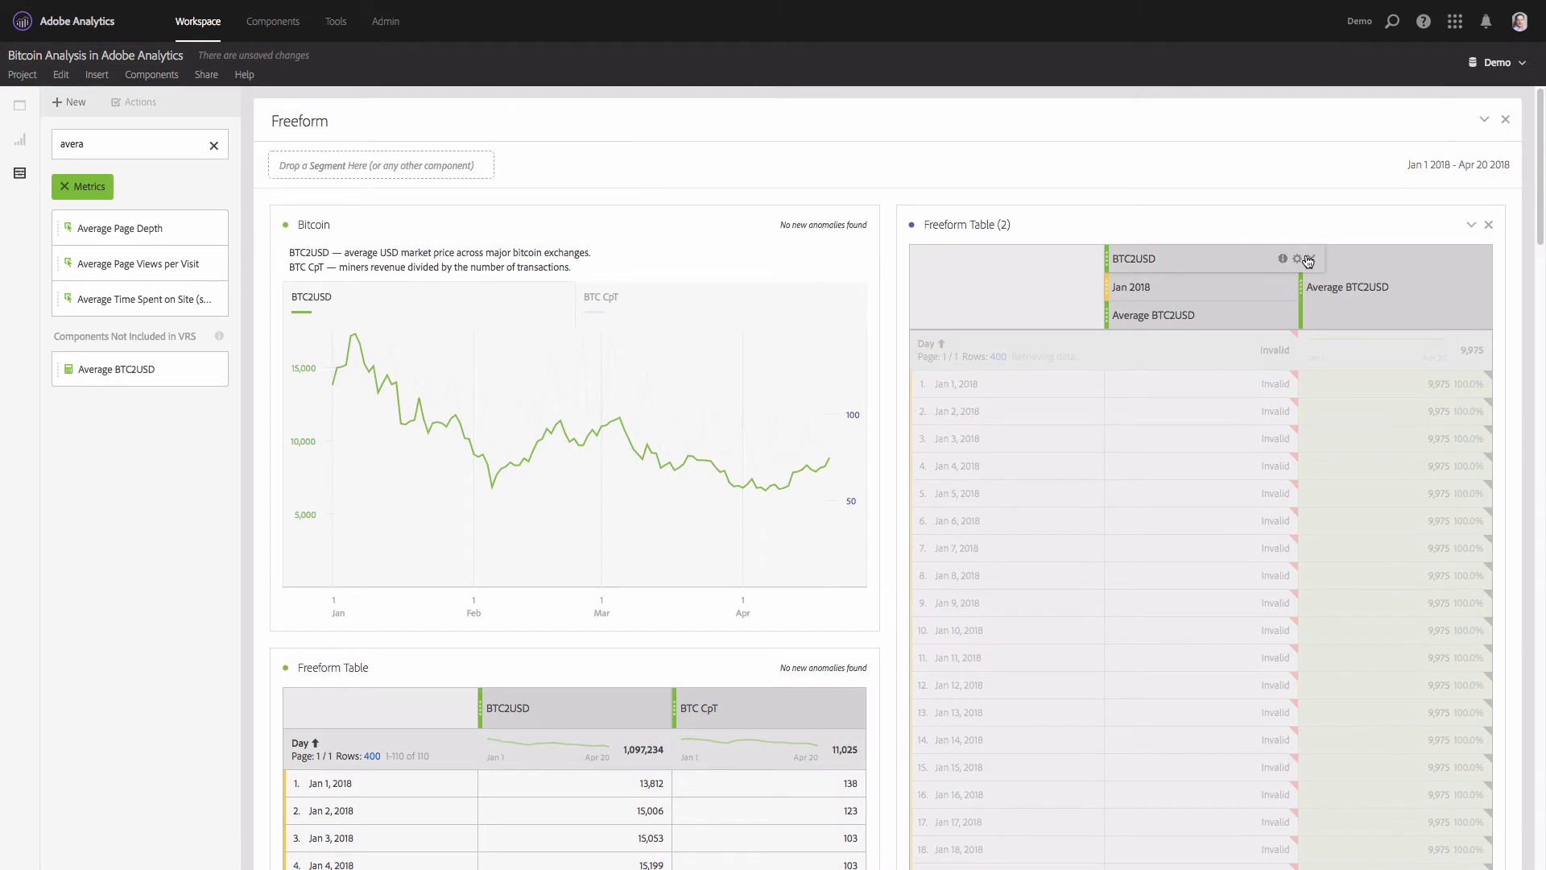
pyautogui.click(1308, 259)
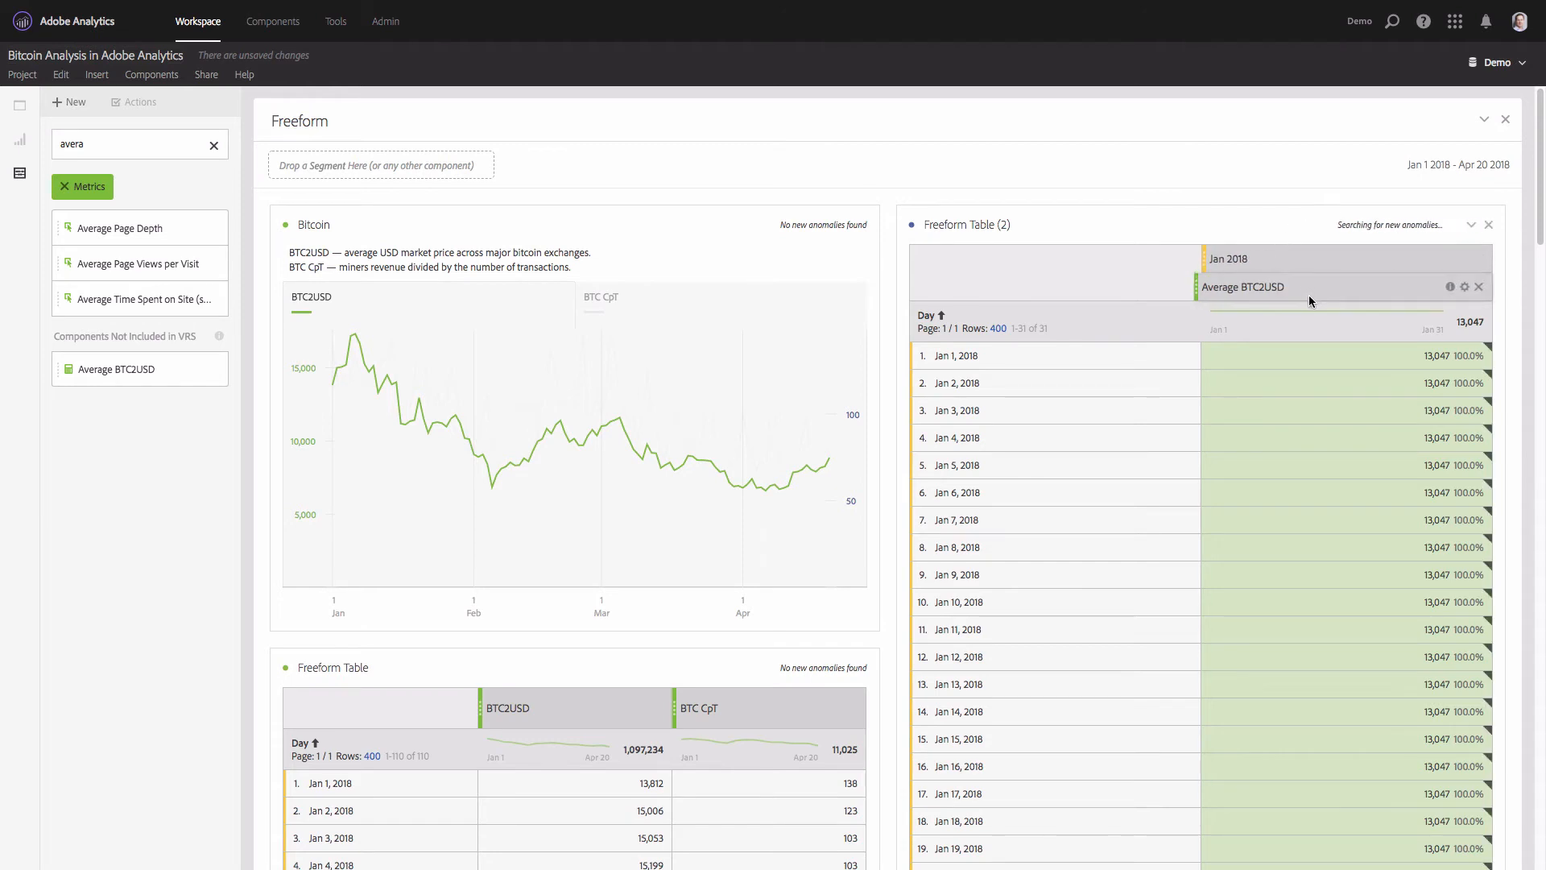
# - Reorder the duplicated table's column headers so Average BTC2USD sits above Jan 2018
pyautogui.moveTo(1269, 294)
pyautogui.moveTo(1301, 266); pyautogui.dragTo(1288, 287)
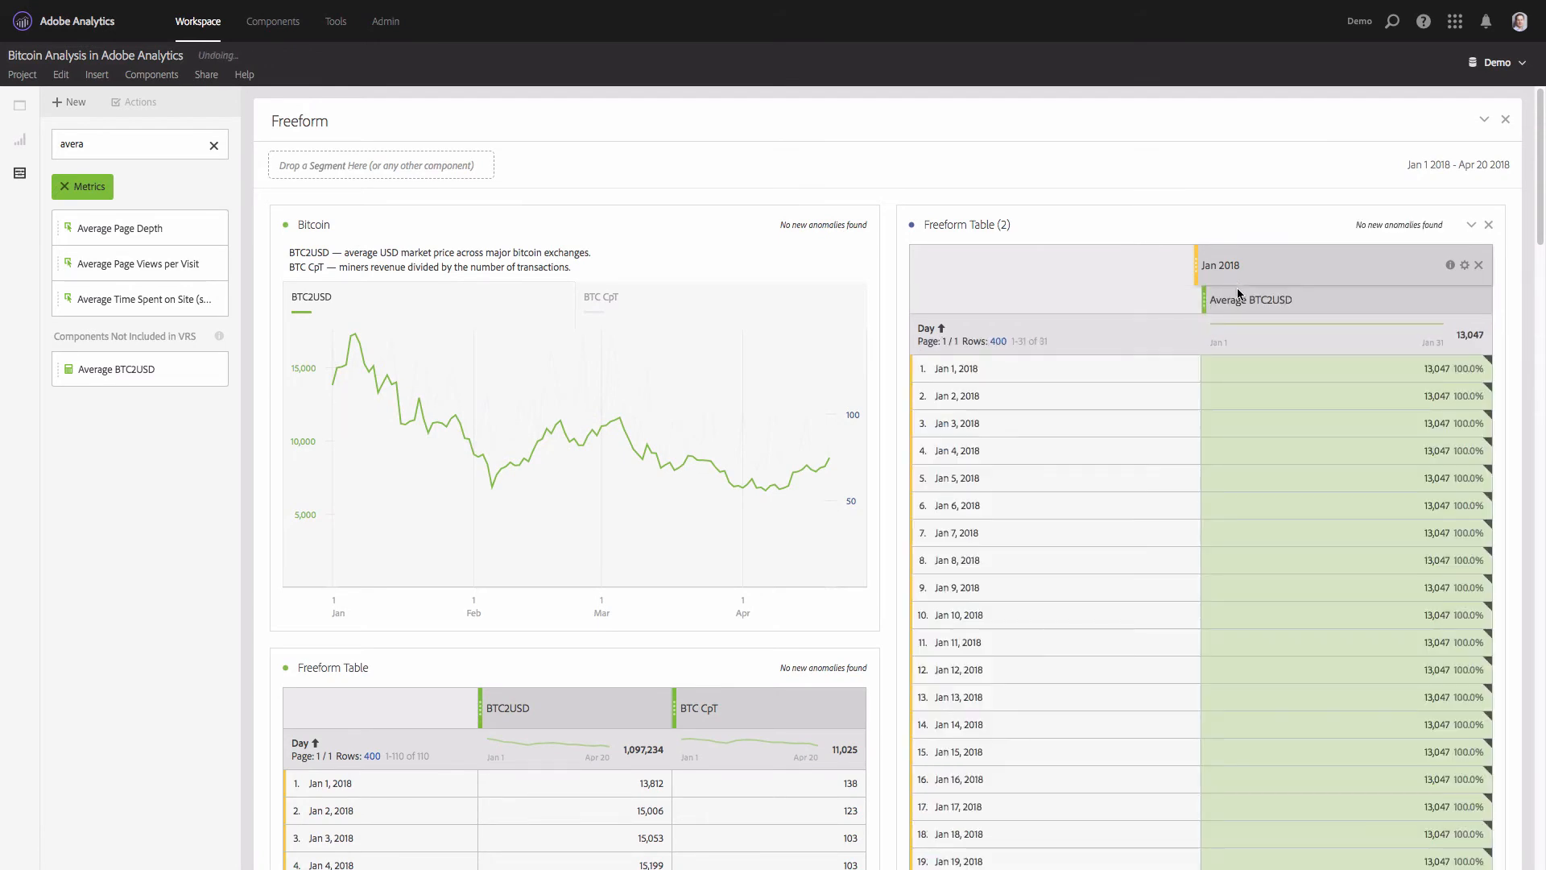
pyautogui.moveTo(1253, 261); pyautogui.dragTo(1261, 293)
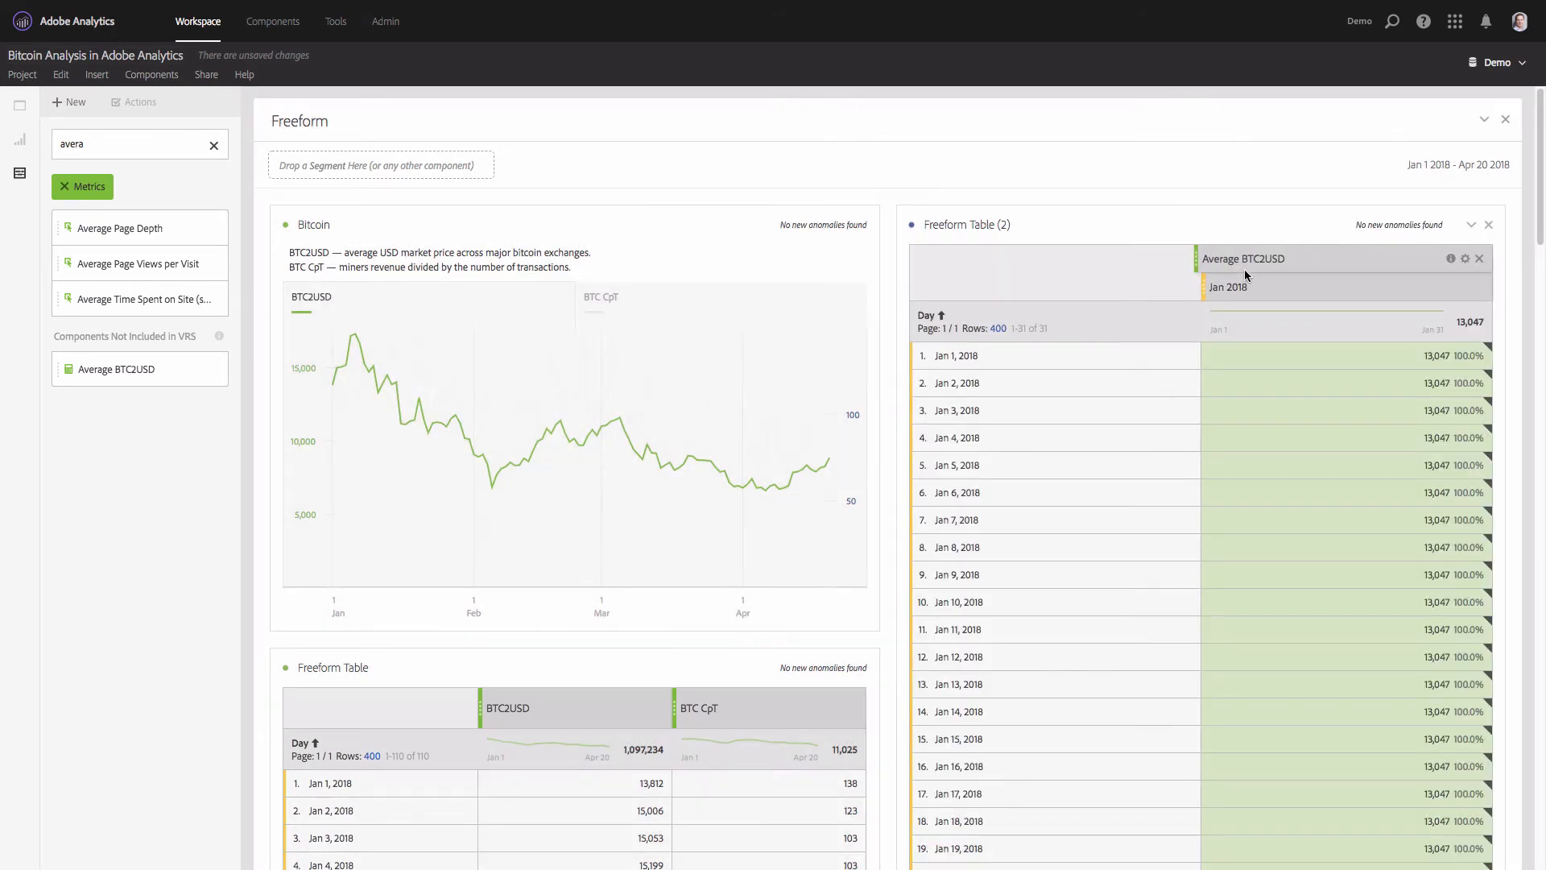
# - Add three more Average BTC2USD columns to Freeform Table (2), beside the Jan 2018 column
pyautogui.moveTo(129, 369); pyautogui.dragTo(1492, 266)
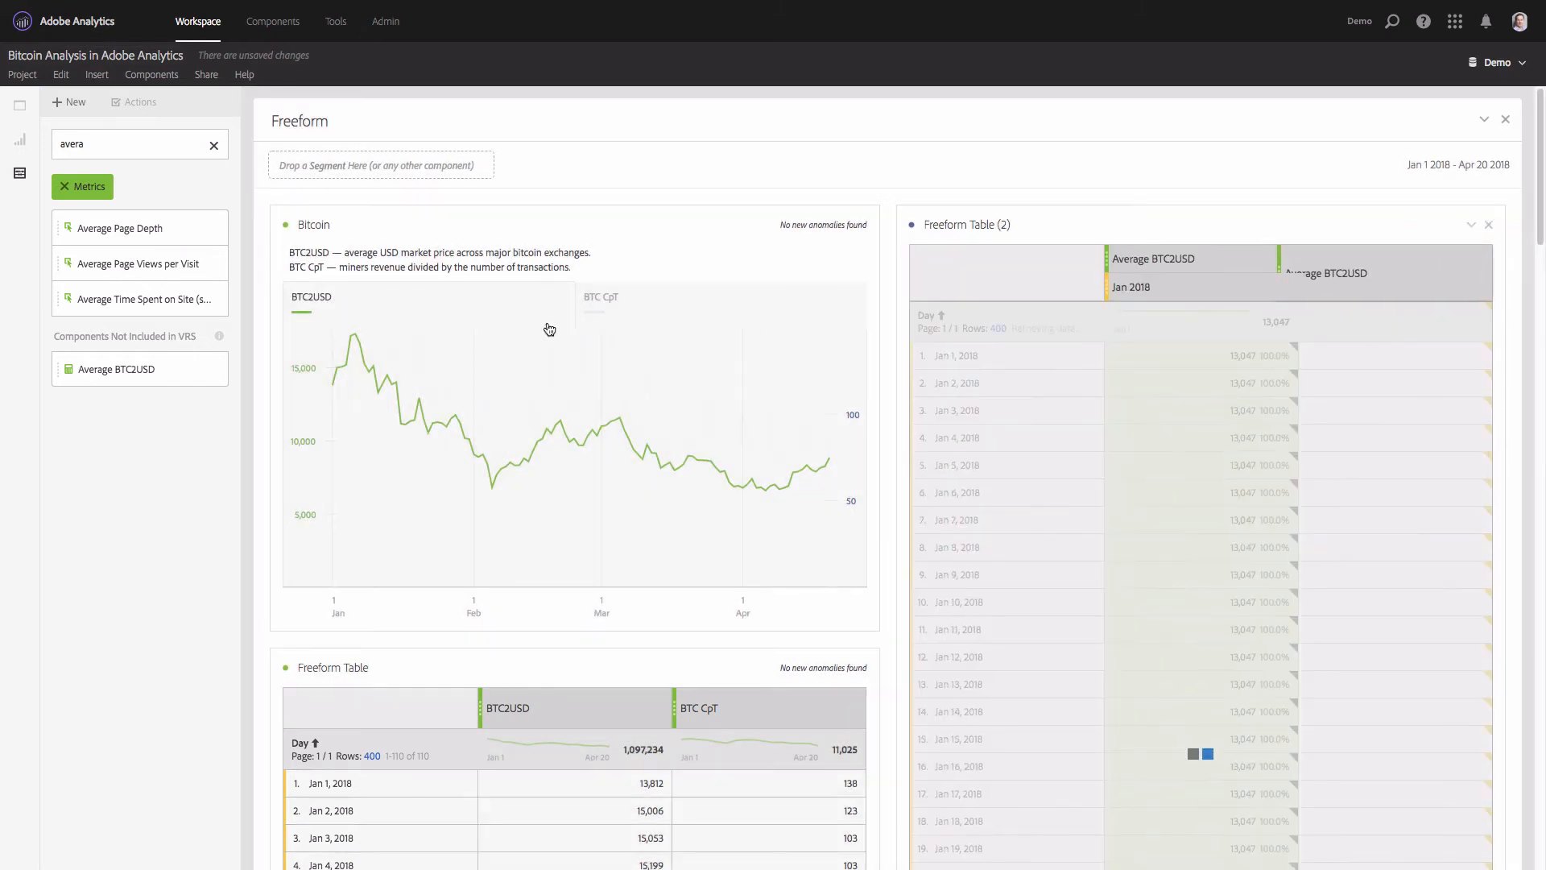
pyautogui.moveTo(89, 378); pyautogui.dragTo(1455, 269)
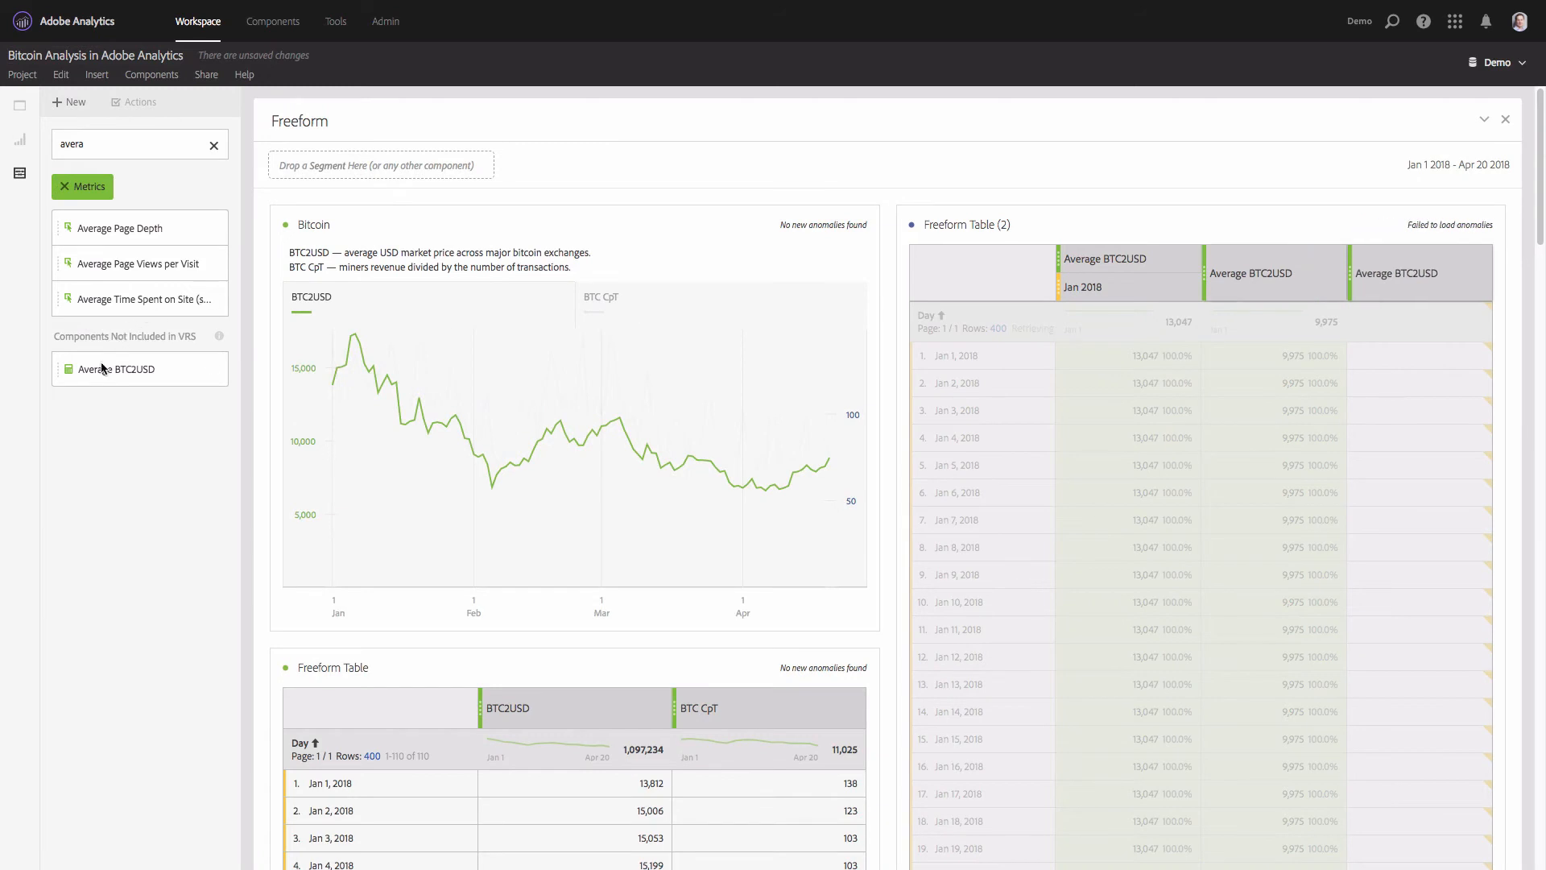
pyautogui.moveTo(89, 369); pyautogui.dragTo(1401, 287)
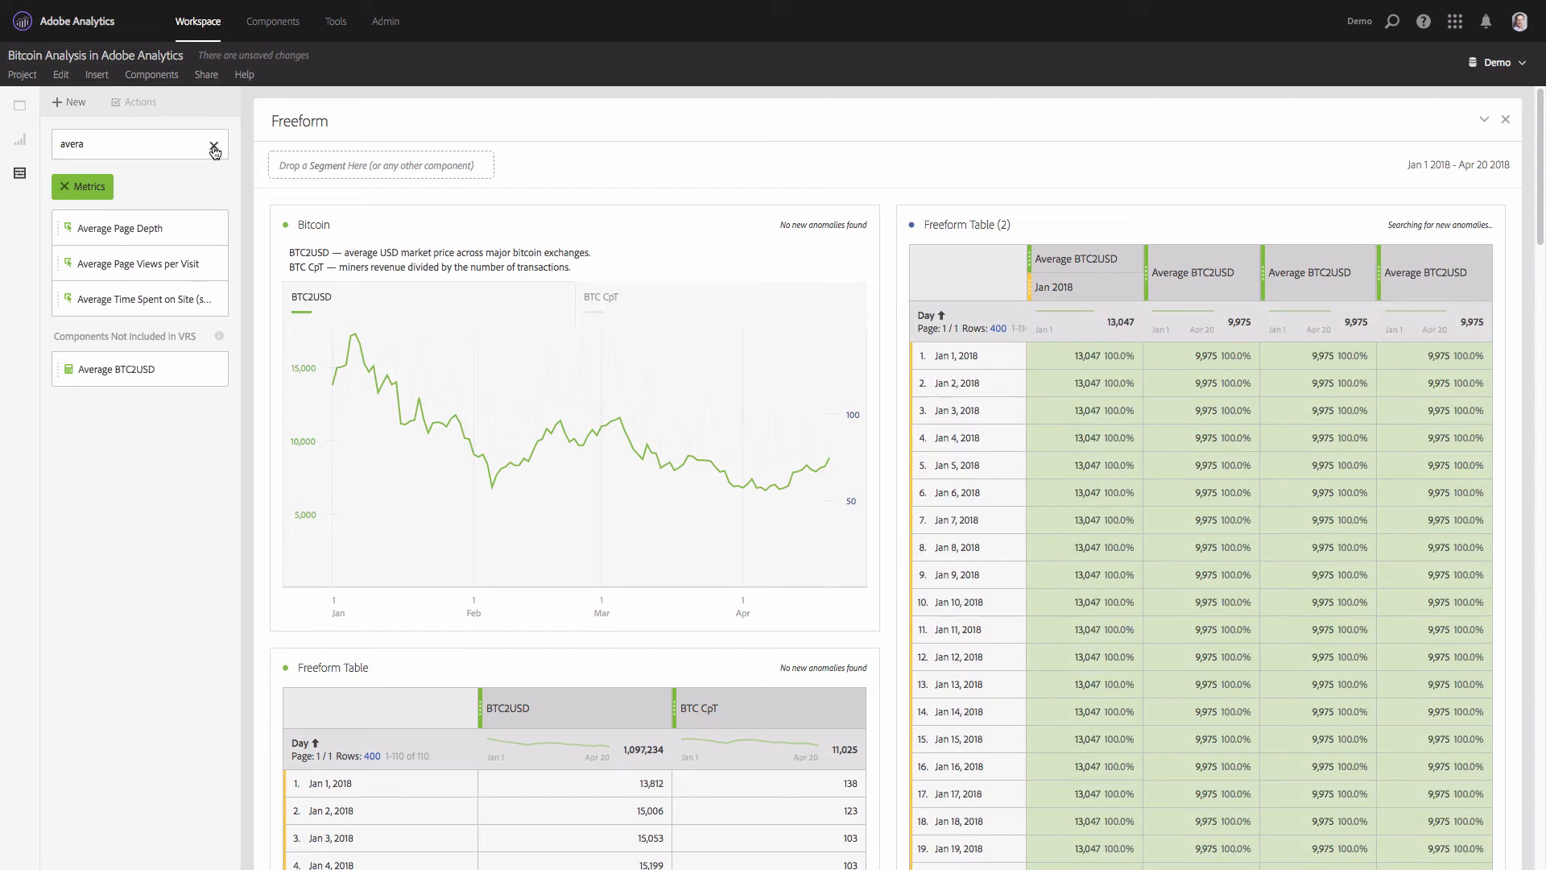
# - Break the three added Average BTC2USD columns down by Feb 2018, Mar 2018 and Apr 2018, and shrink the table to its totals row
pyautogui.click(214, 145)
pyautogui.click(64, 187)
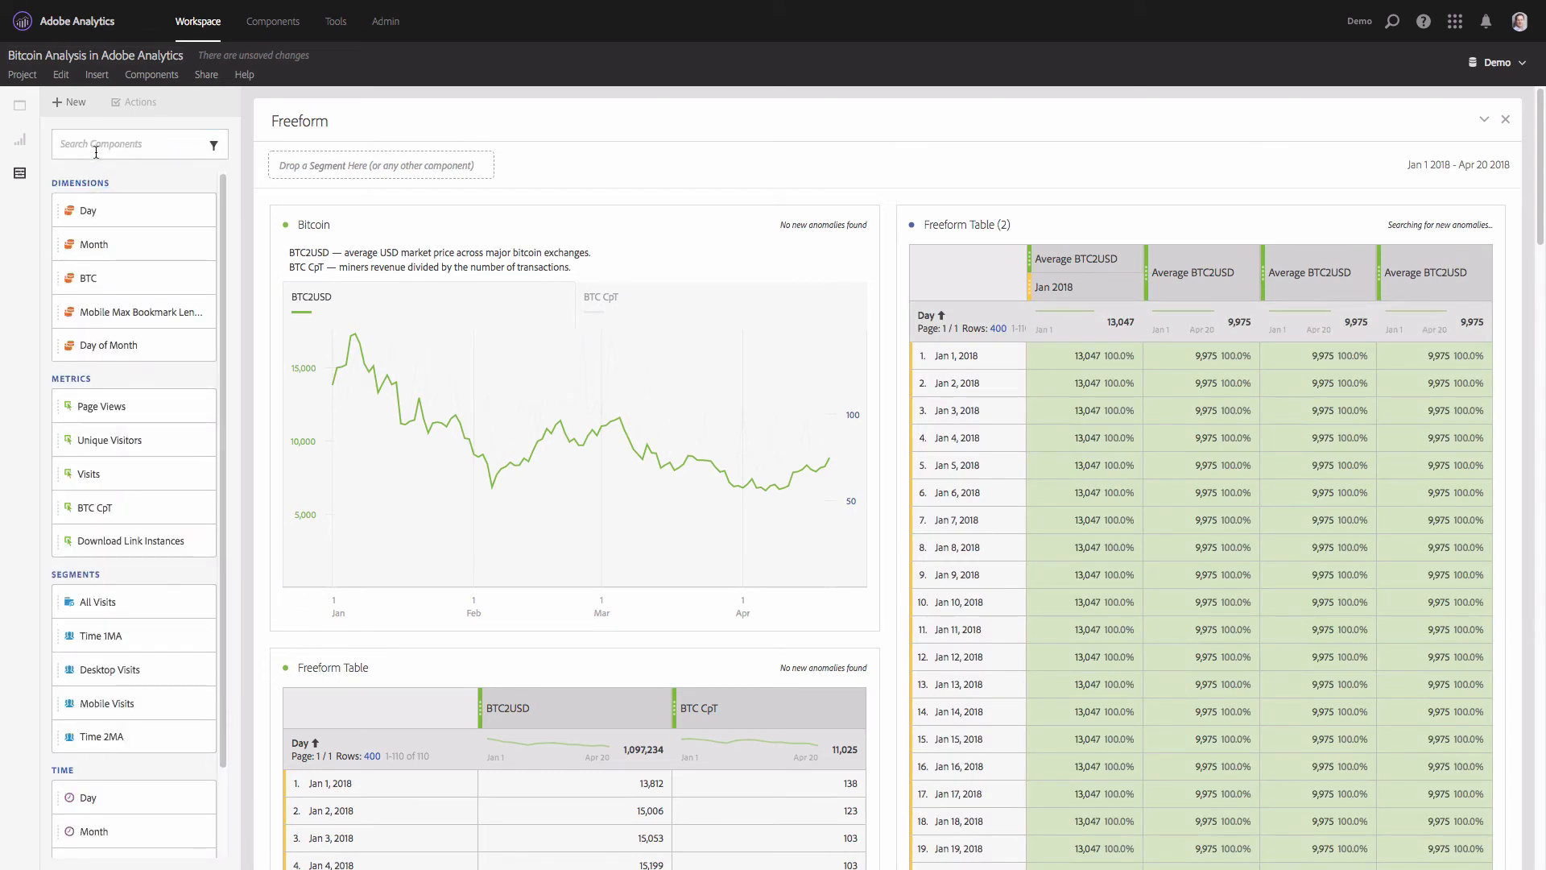
pyautogui.click(202, 246)
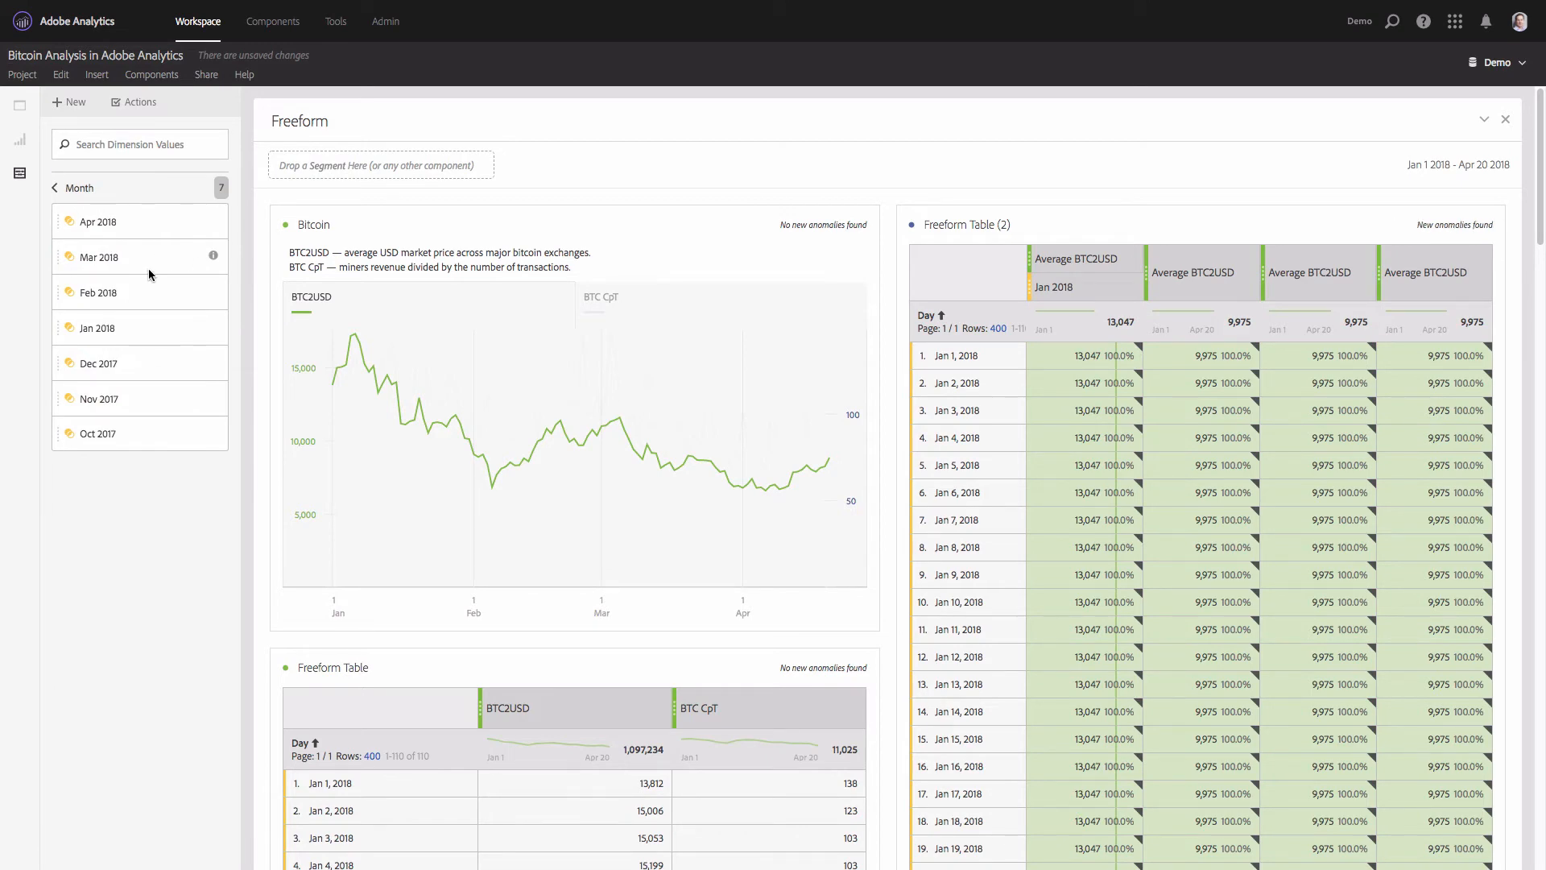
pyautogui.moveTo(124, 292); pyautogui.dragTo(1175, 298)
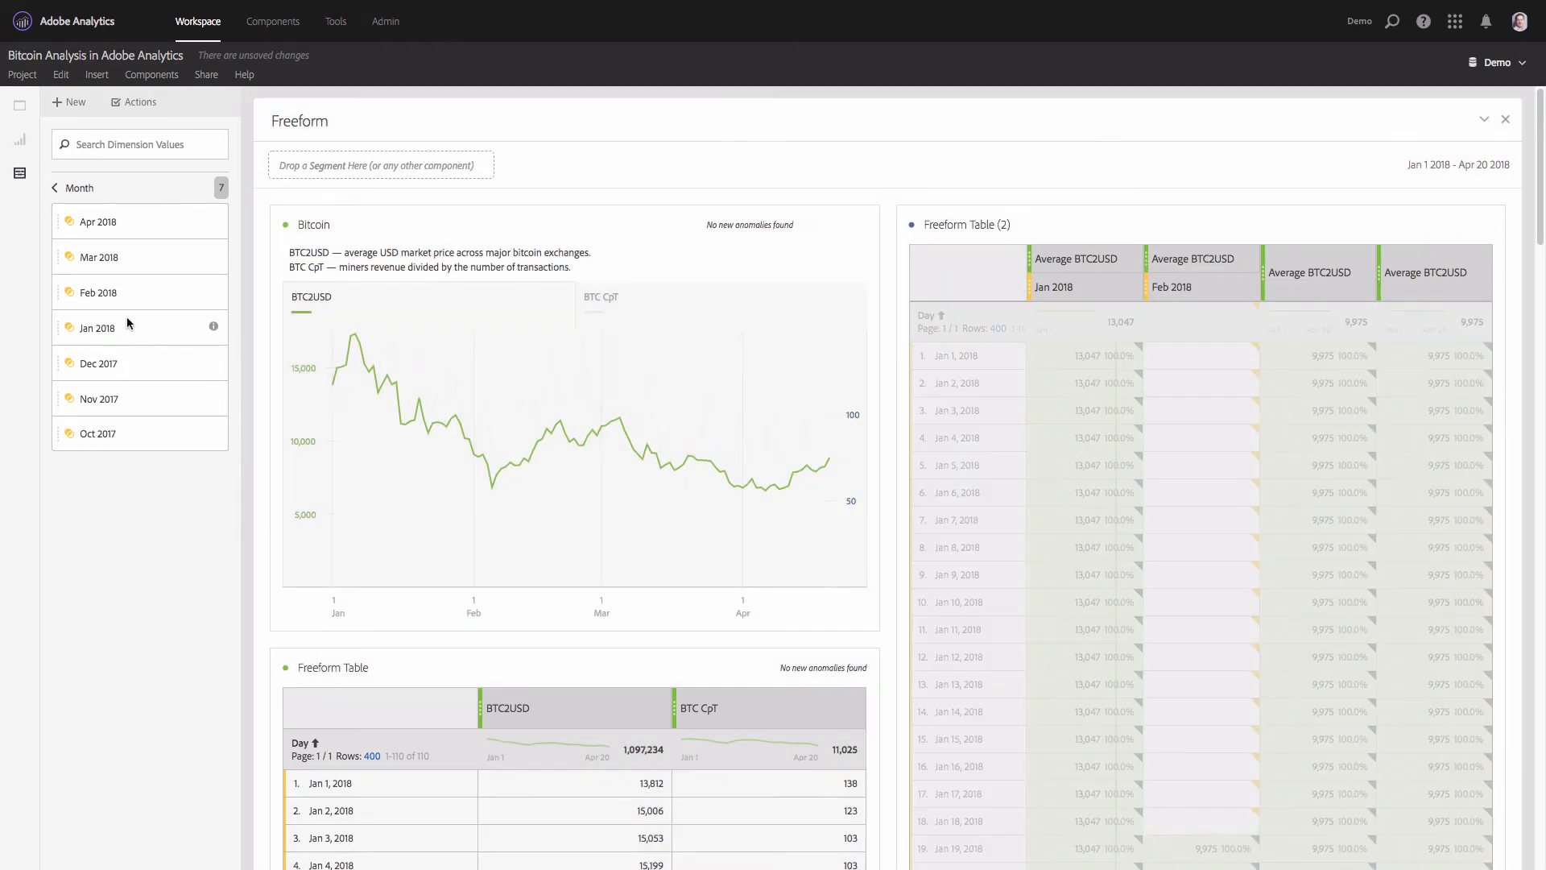
pyautogui.moveTo(103, 259); pyautogui.dragTo(1292, 302)
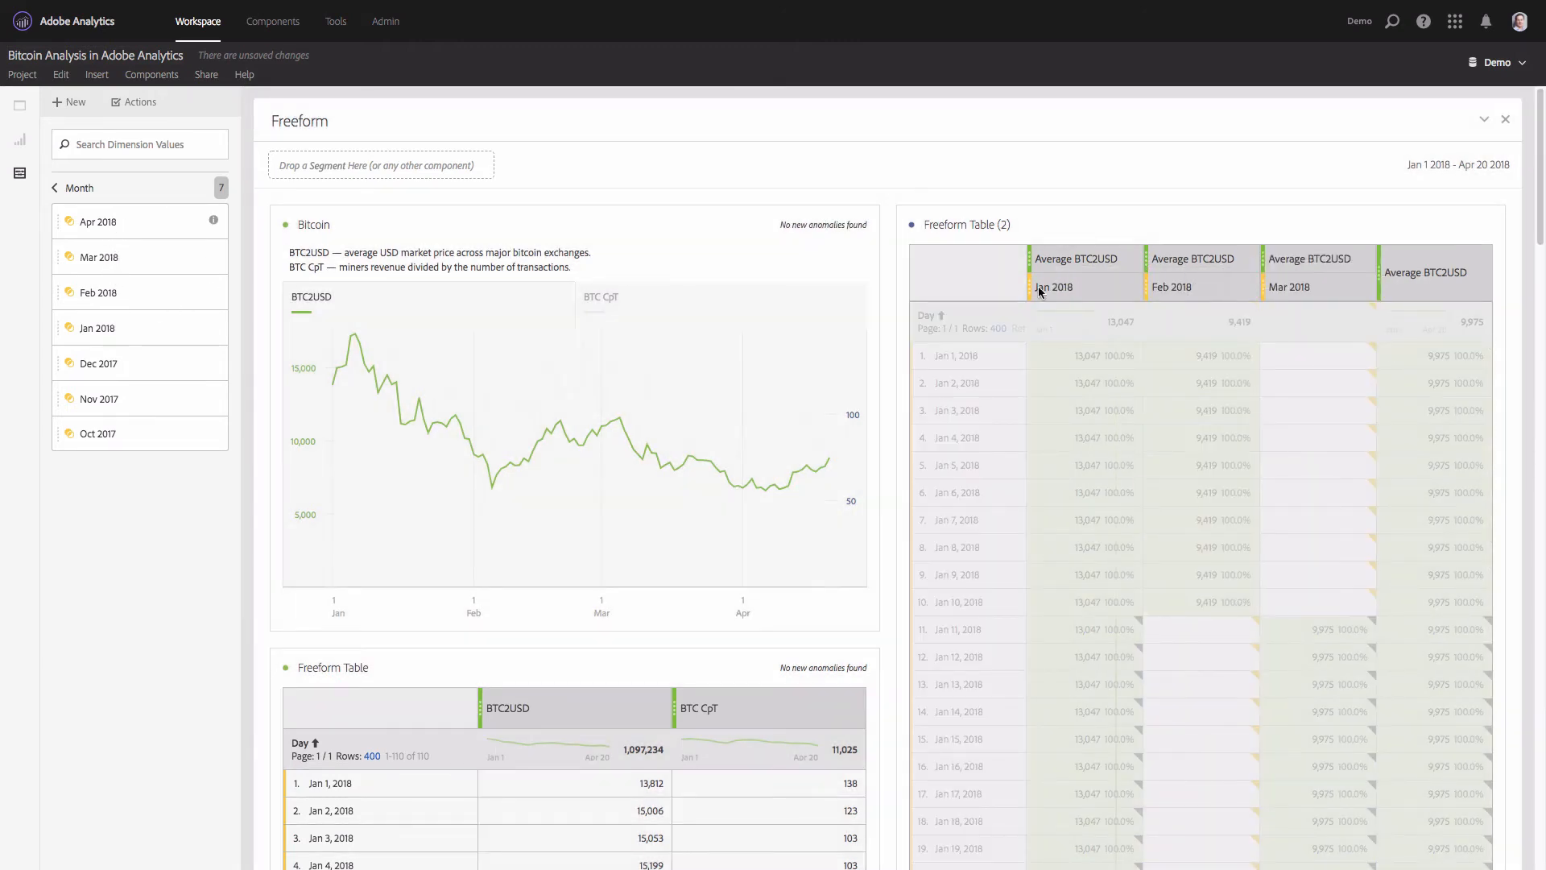
pyautogui.moveTo(1037, 286); pyautogui.dragTo(1425, 286)
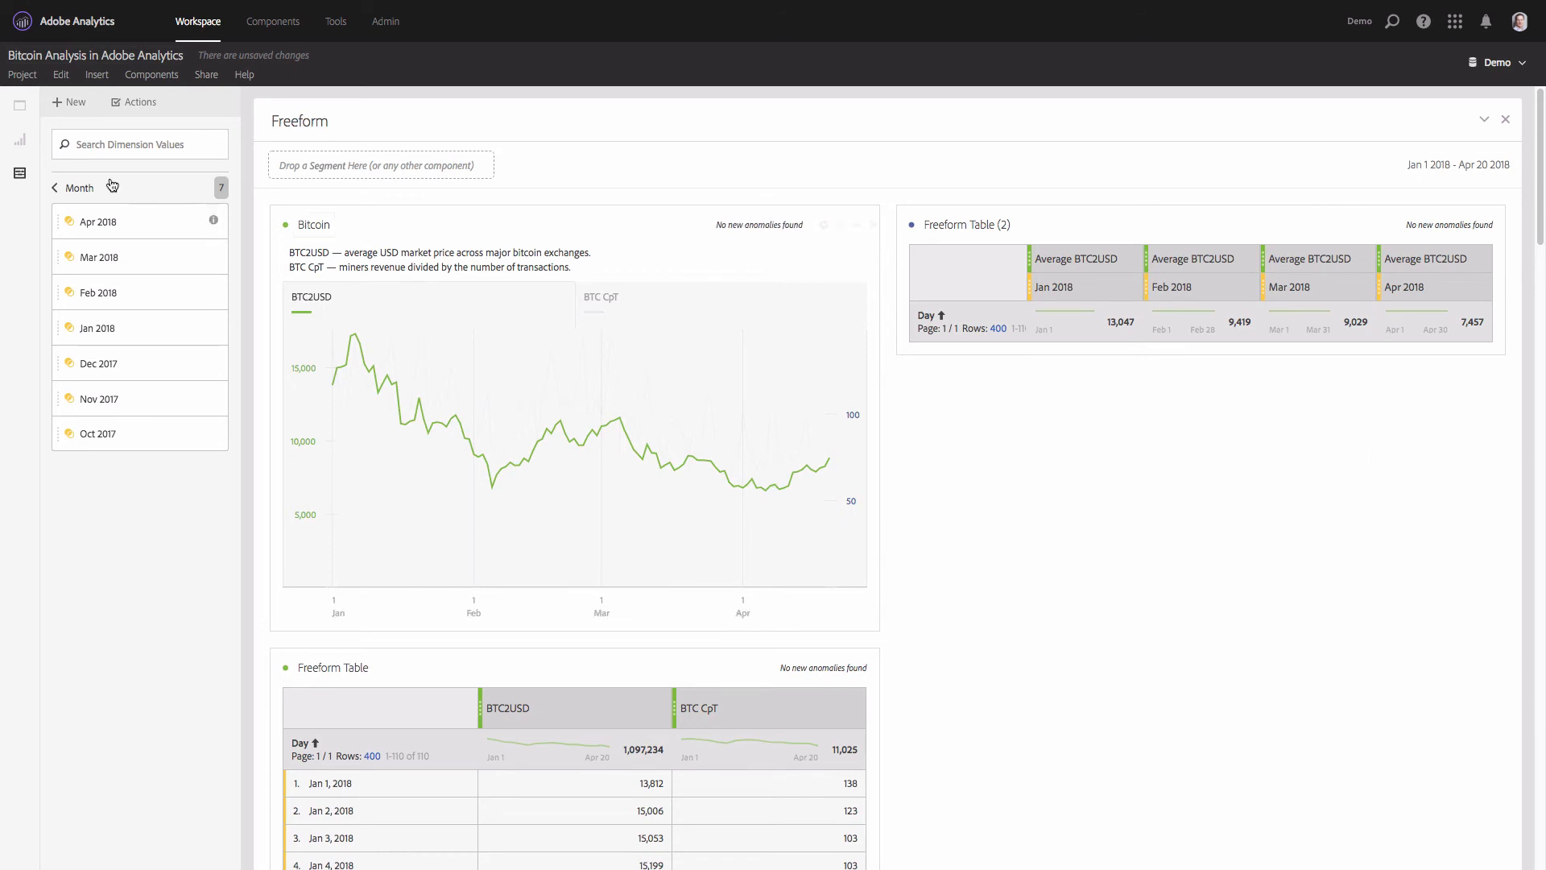
# - Insert a Horizontal Bar visualization above Freeform Table (2) and narrow it to the table's width
pyautogui.click(20, 142)
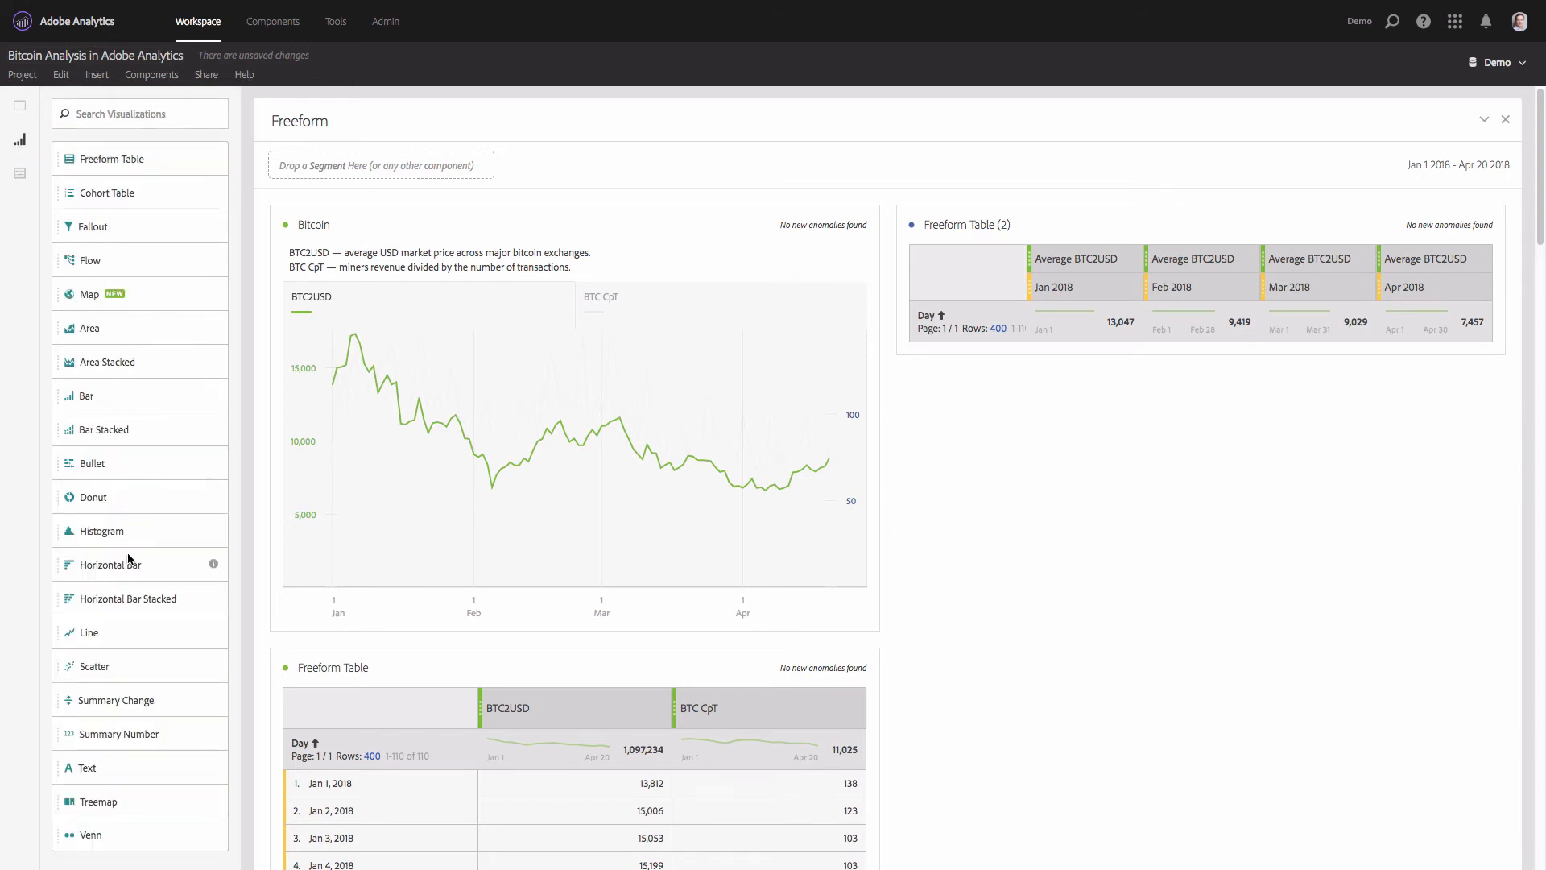
pyautogui.moveTo(121, 564); pyautogui.dragTo(1021, 315)
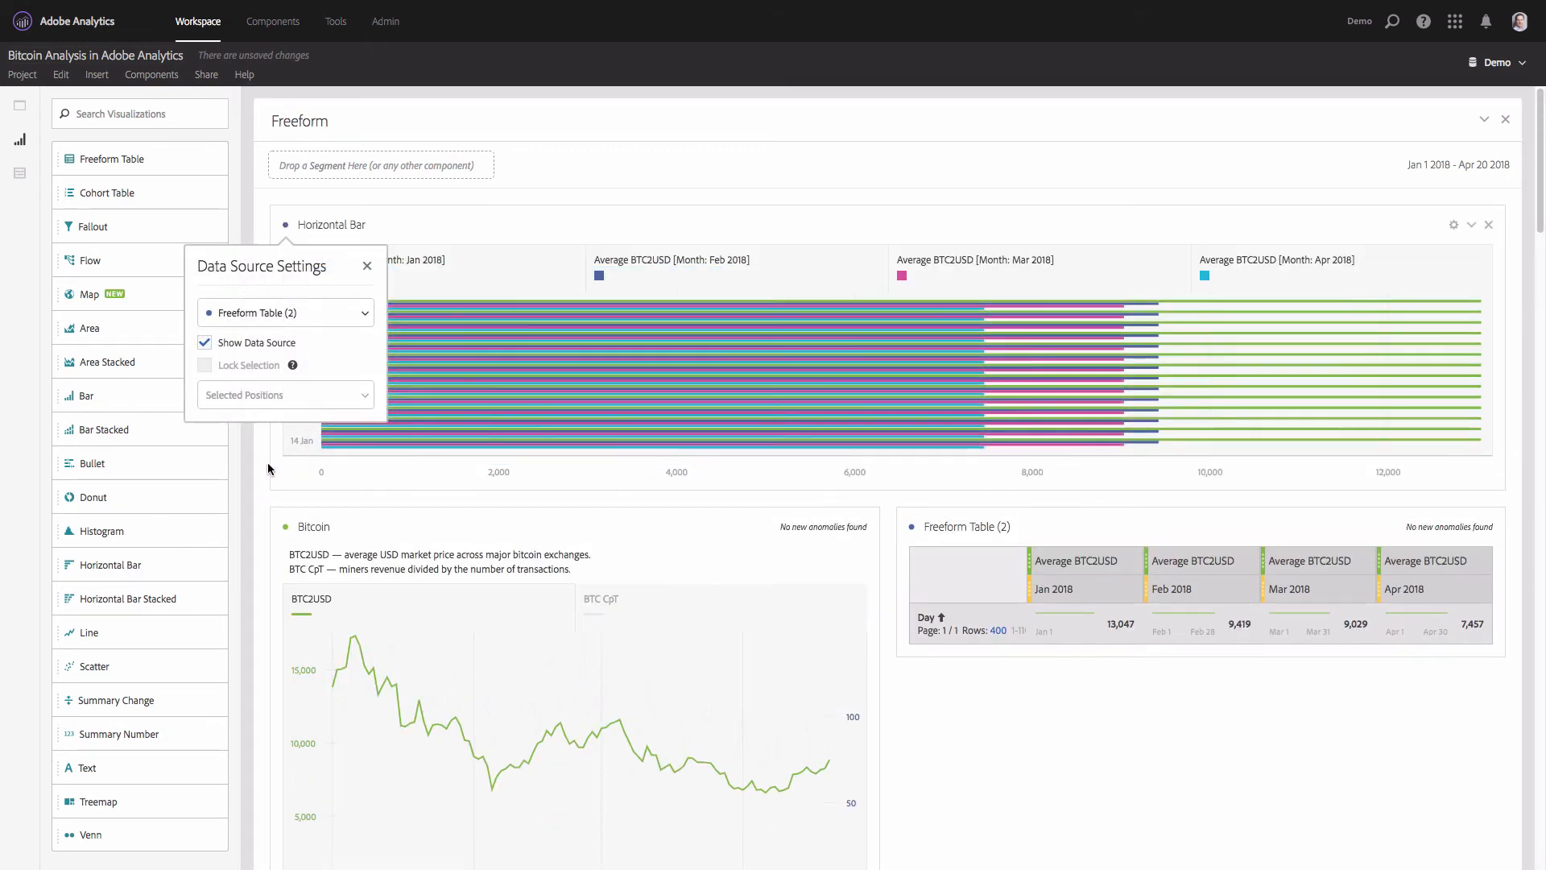
pyautogui.moveTo(269, 463); pyautogui.dragTo(878, 449)
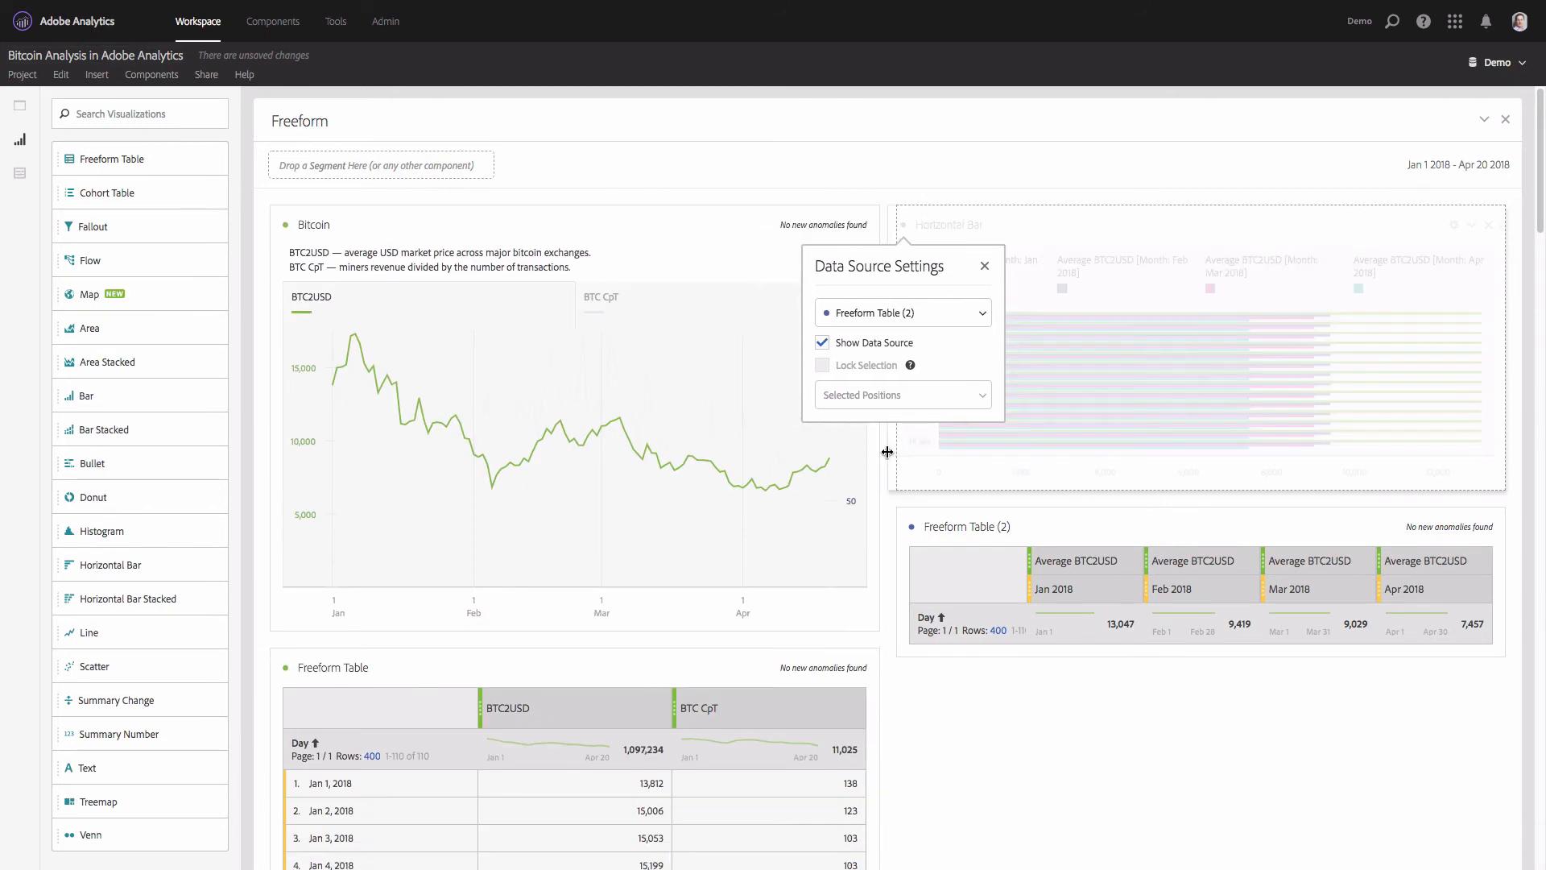
# - Chart the Jan to Apr 2018 column totals in the horizontal bar, lock its selection, and clear the table selection
pyautogui.click(1085, 636)
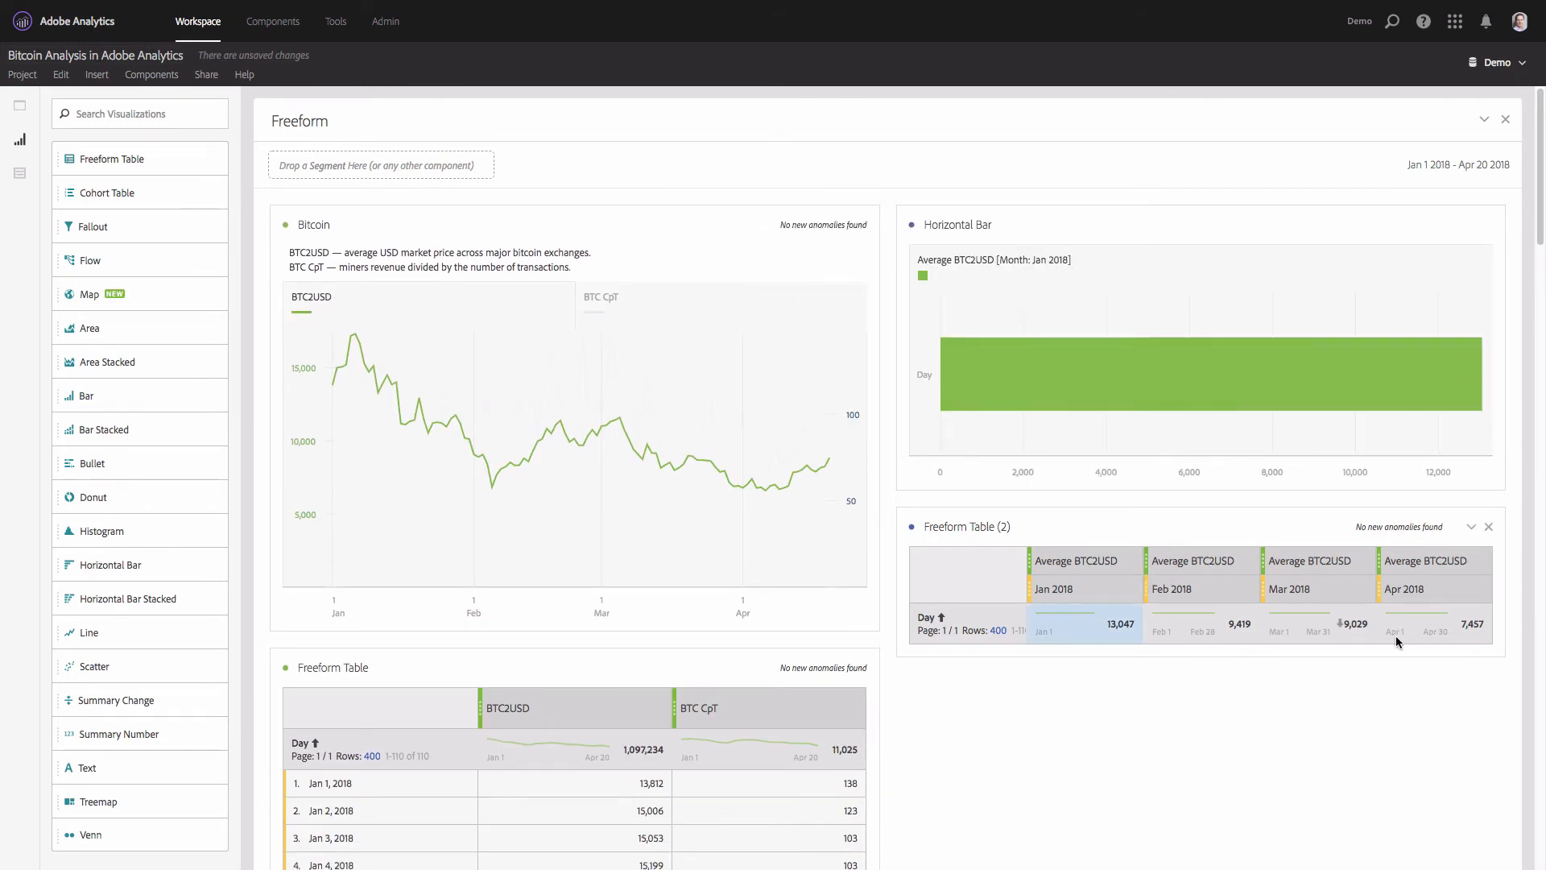
pyautogui.keyDown('shift'); pyautogui.click(1438, 637); pyautogui.keyUp('shift')
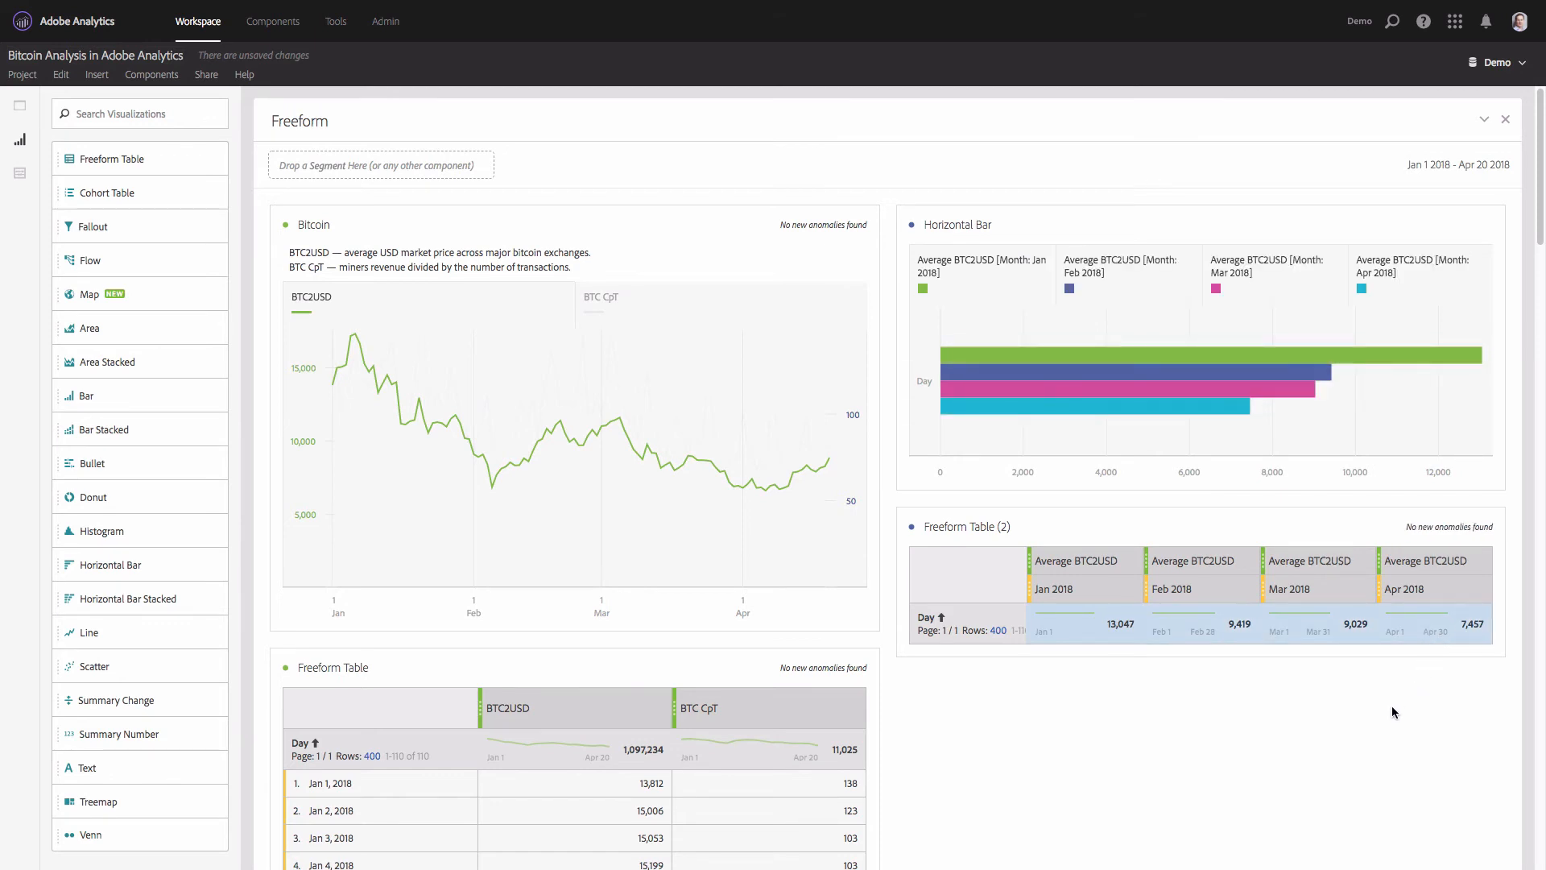
pyautogui.click(911, 227)
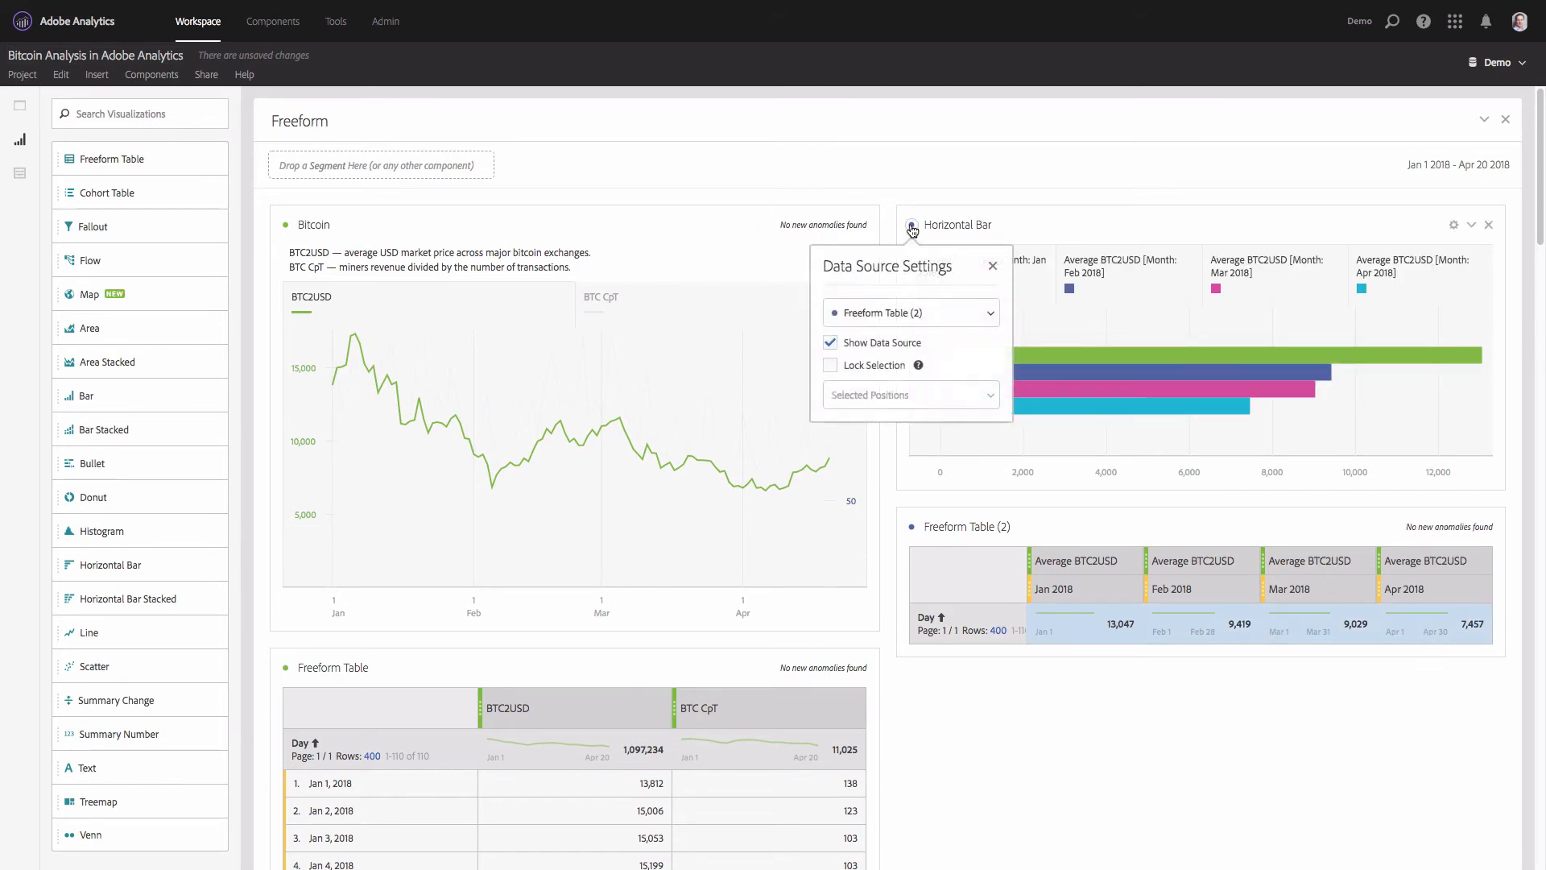
pyautogui.click(830, 366)
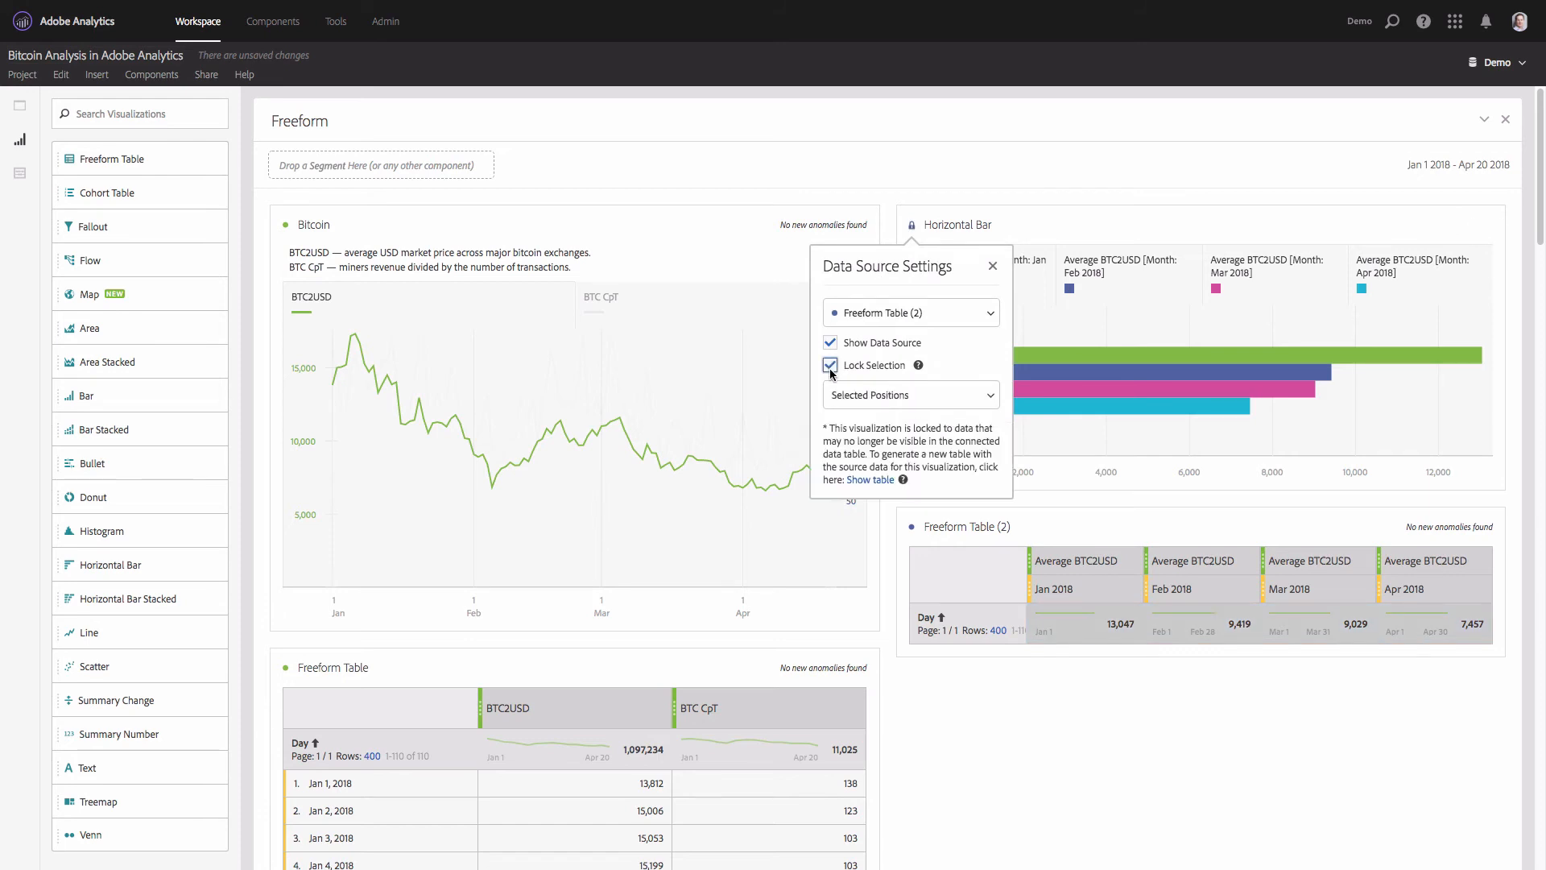
pyautogui.click(1063, 635)
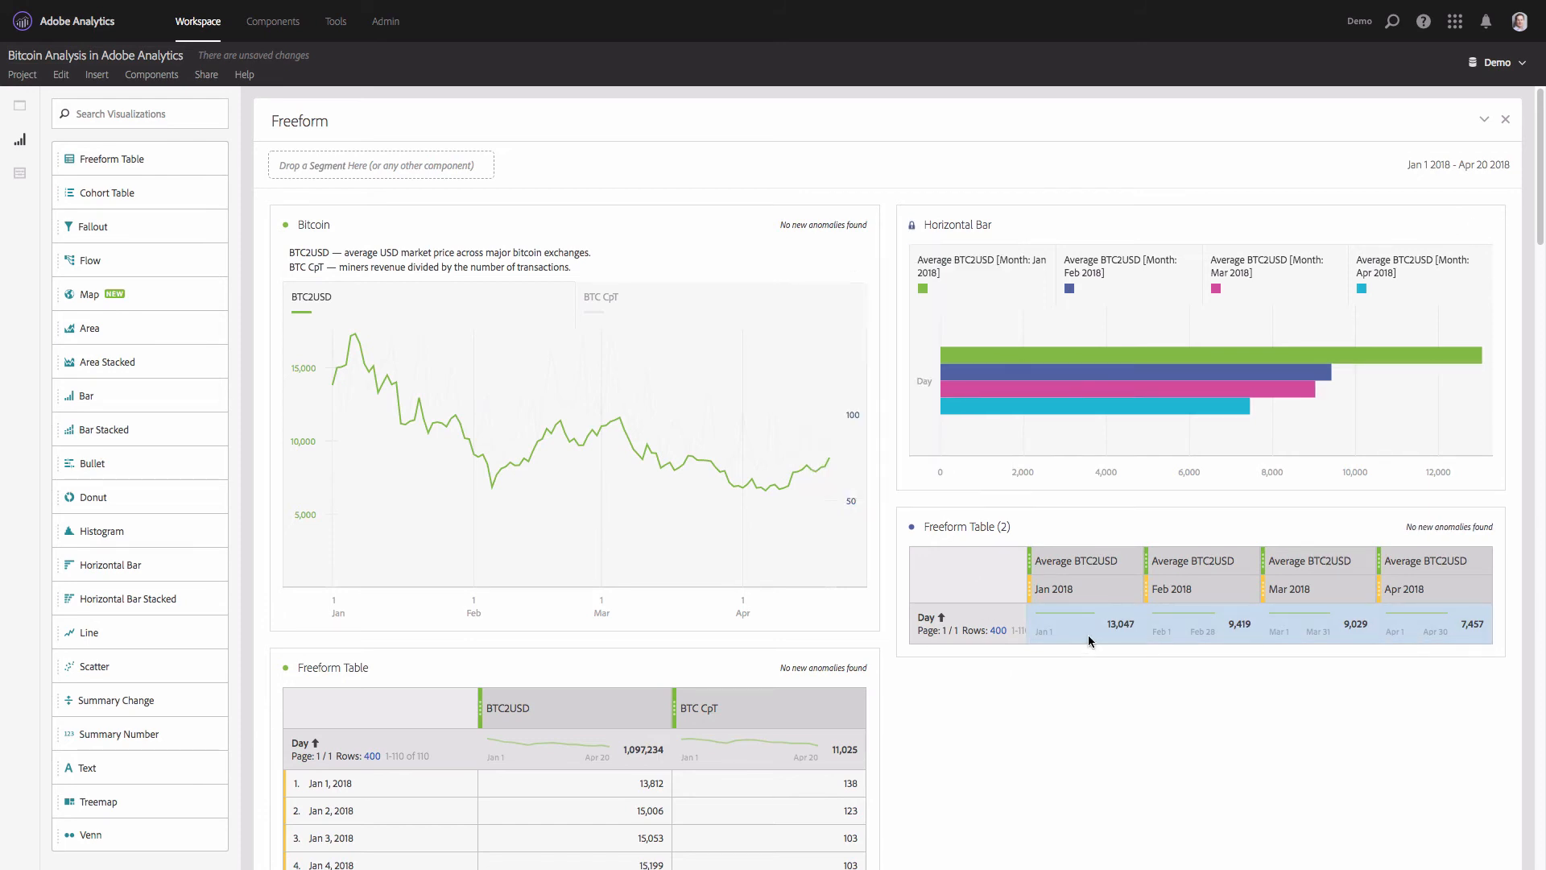
pyautogui.click(1067, 641)
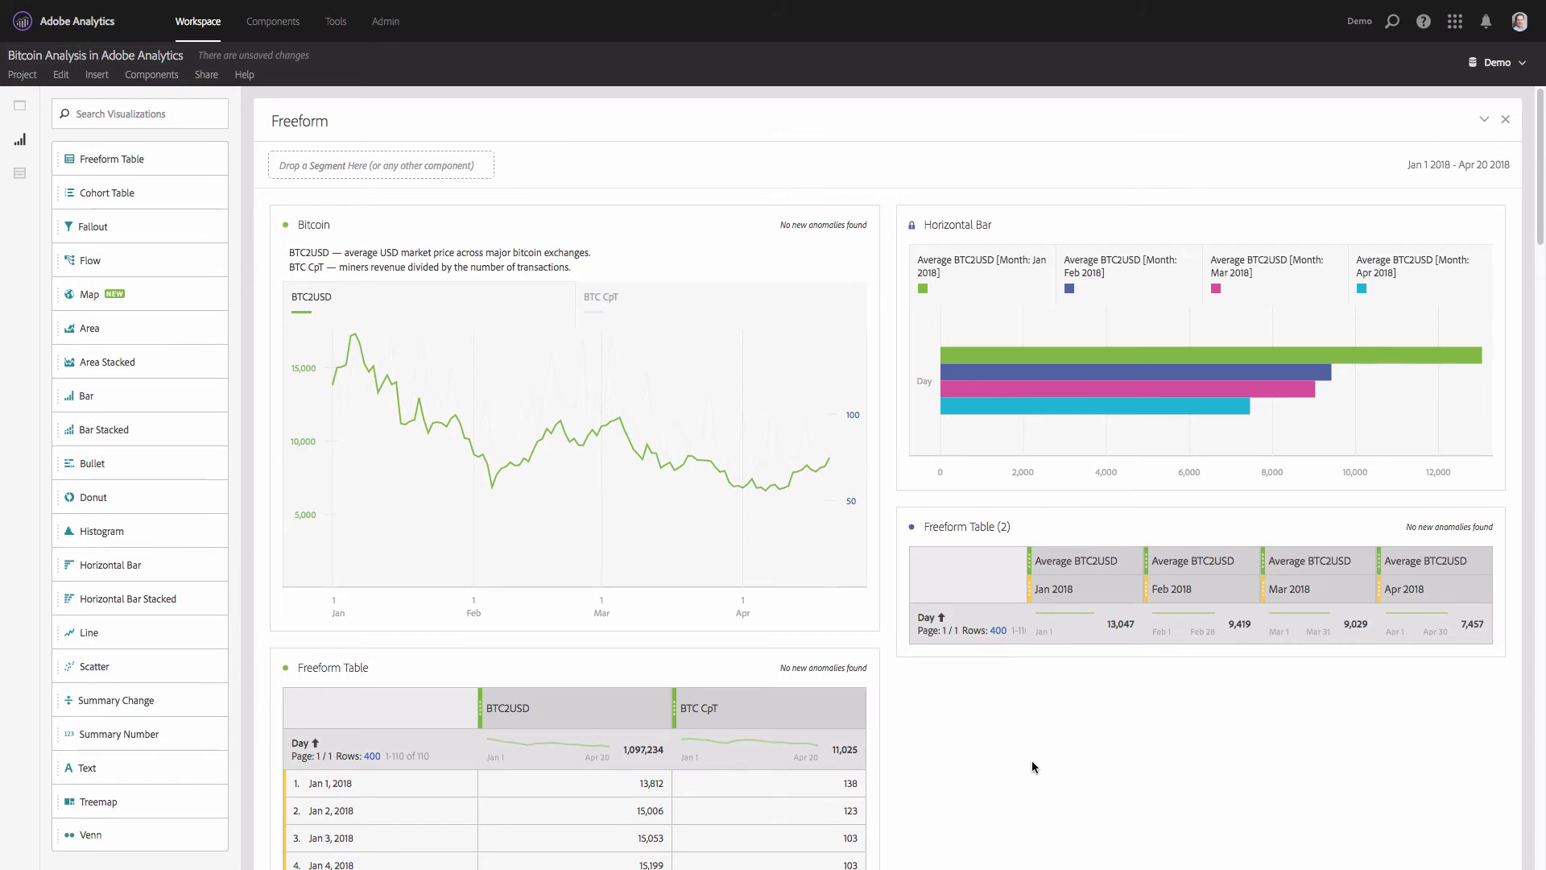
# - Rename the horizontal bar chart "Bitcoin average market price by month"
pyautogui.click(951, 218)
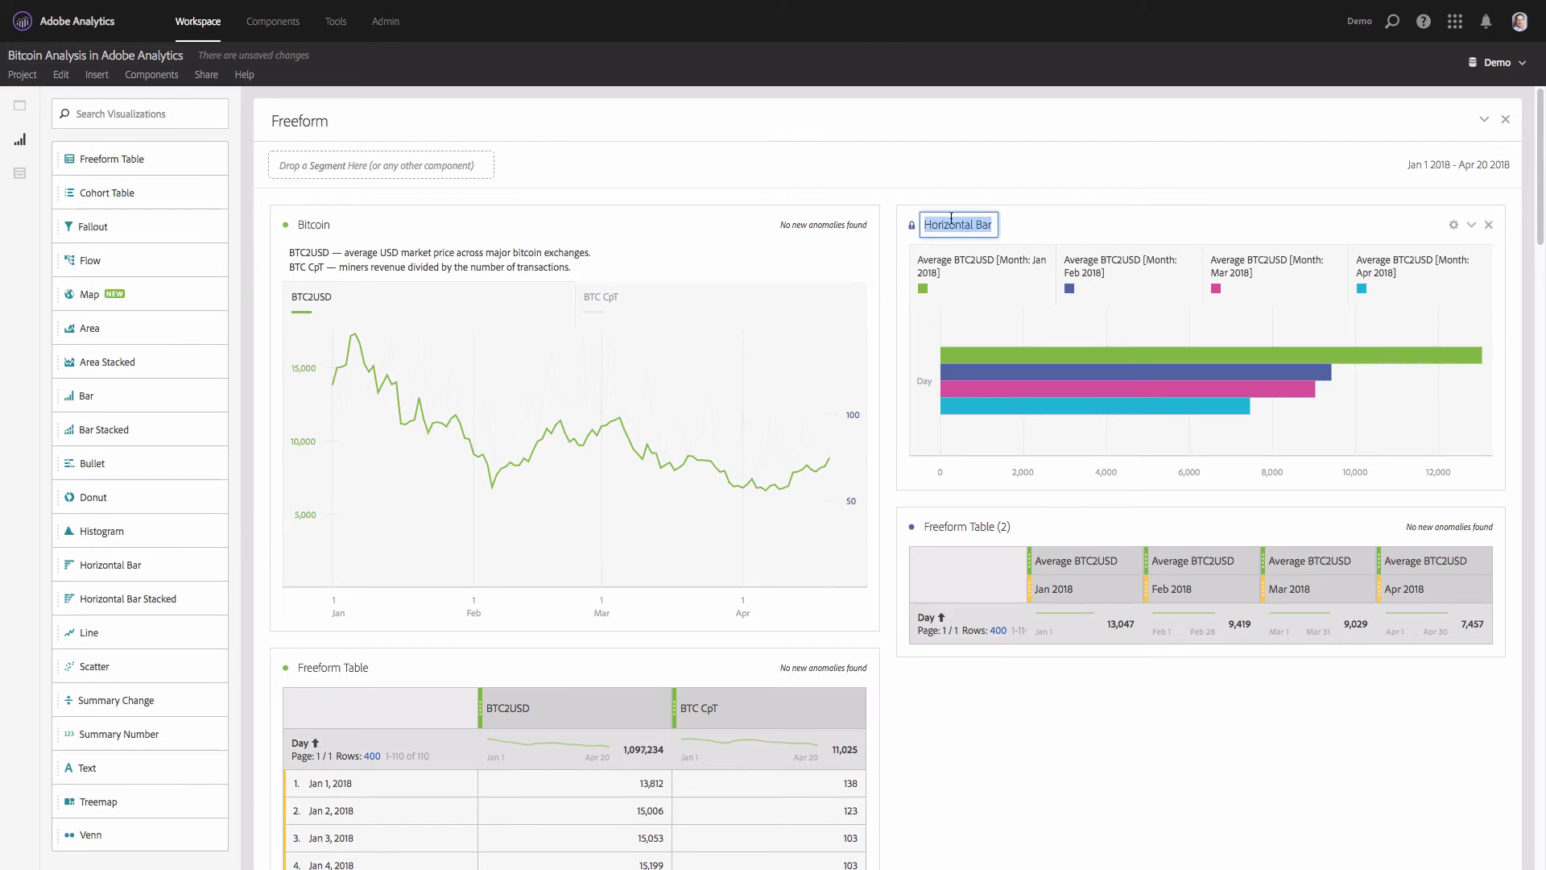
pyautogui.write('Bitcoin ')
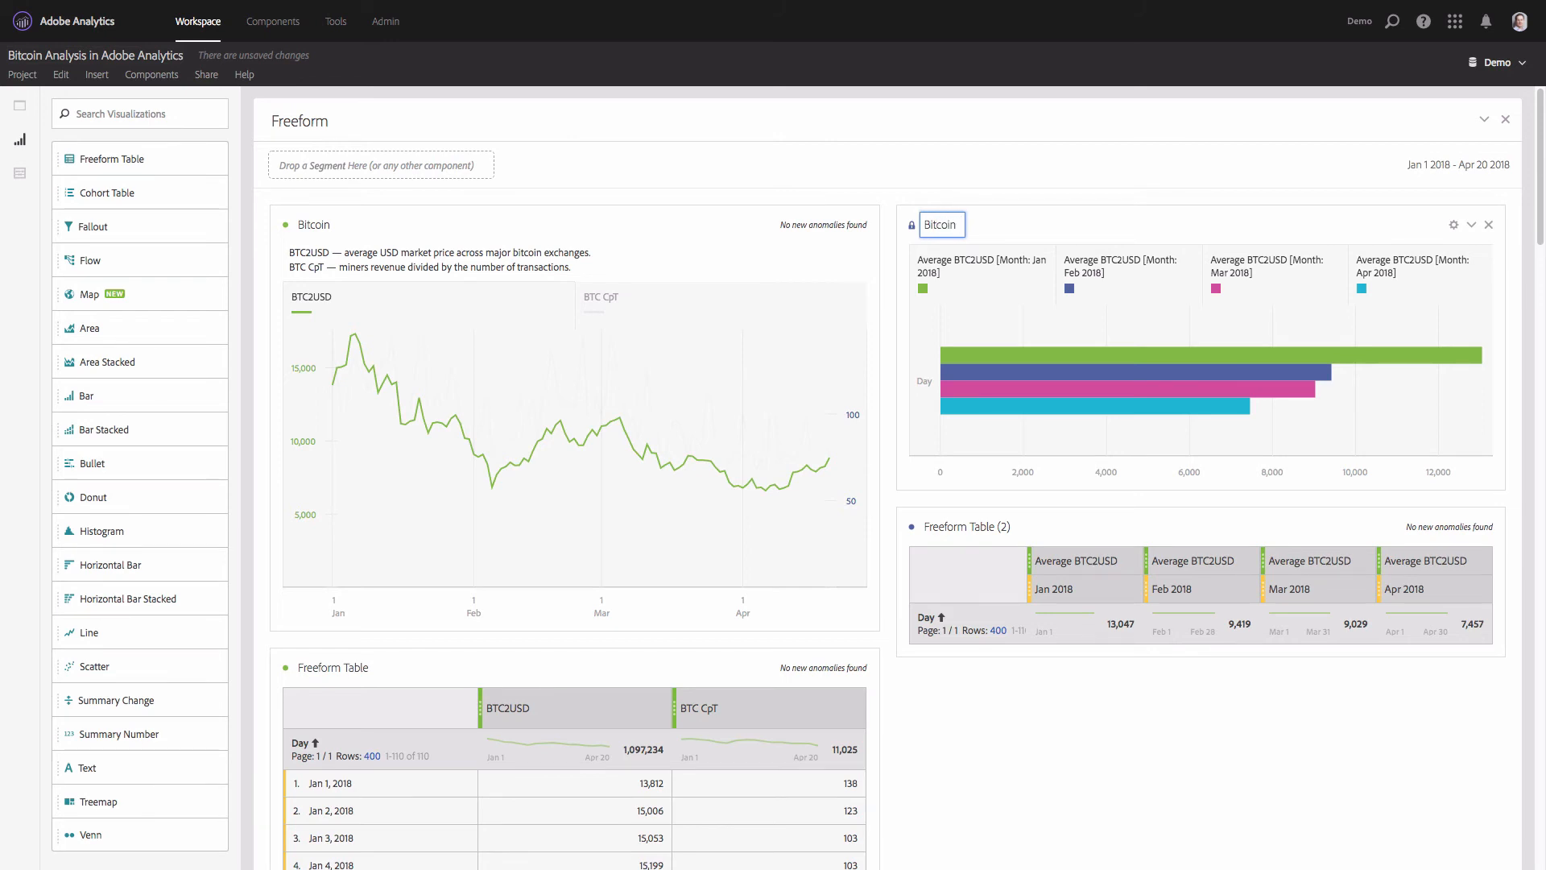
pyautogui.write('by')
pyautogui.write(' month')
pyautogui.write('average p')
pyautogui.write('rice')
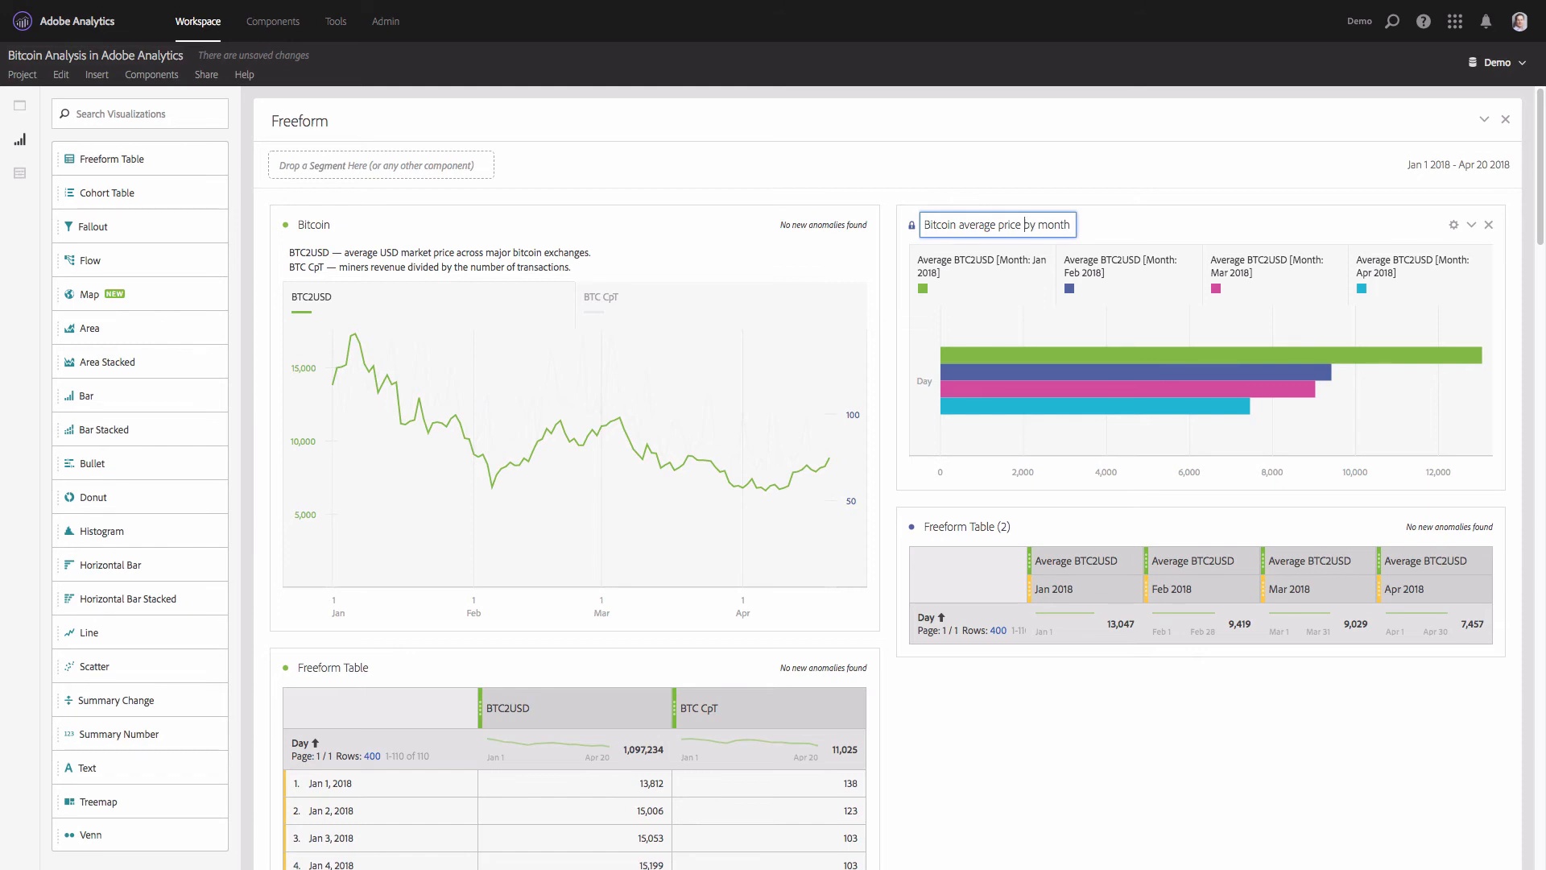
pyautogui.write(' market')
pyautogui.press('Return')
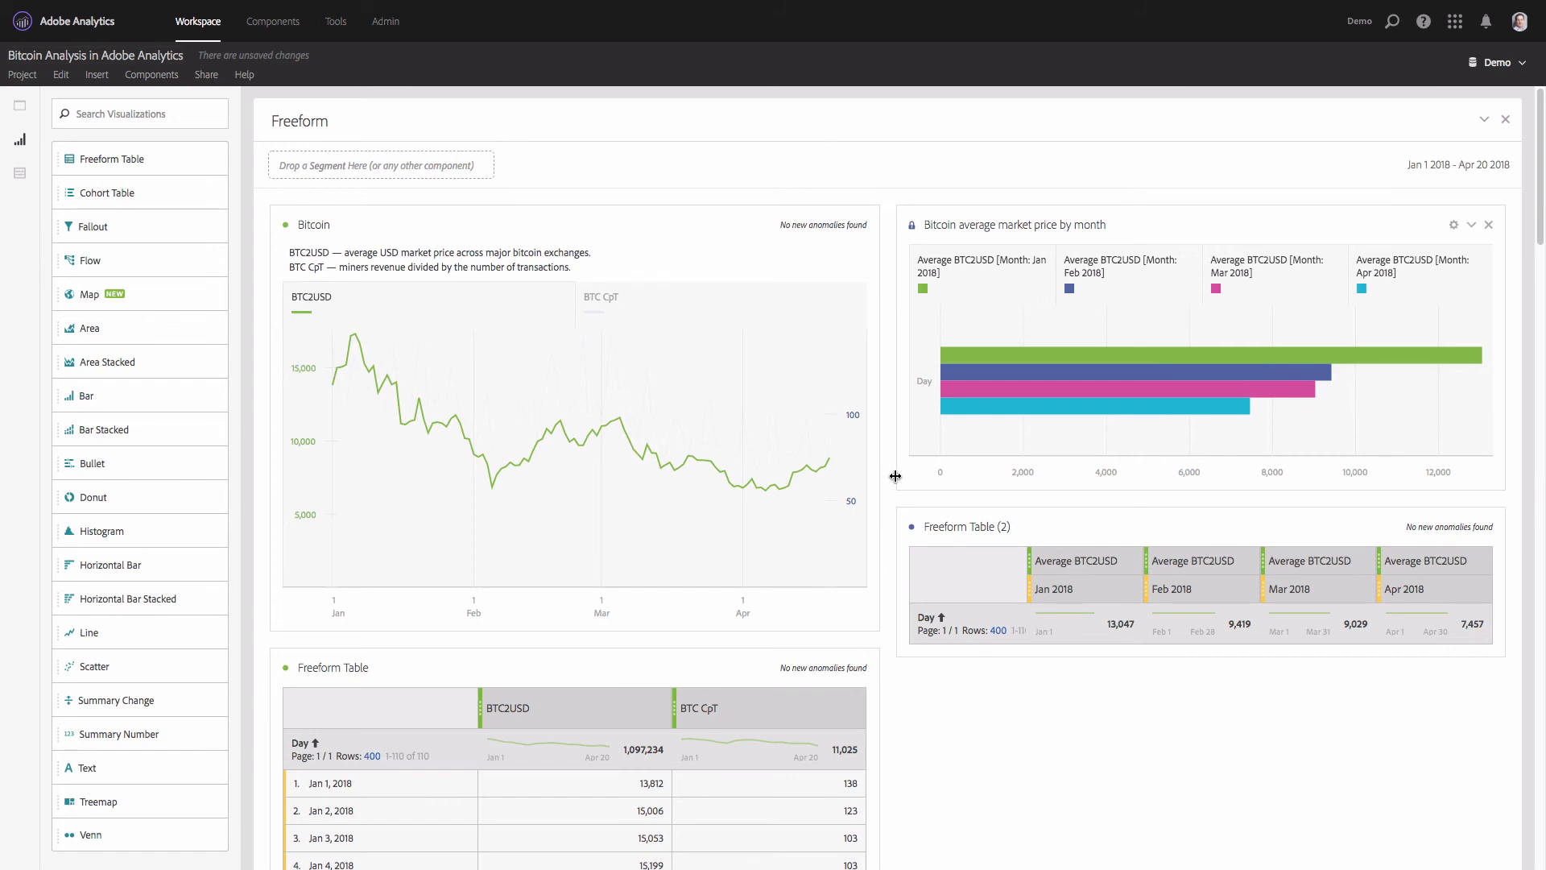
# - Narrow the monthly price bar chart and fit a Summary Change visualization between it and the Bitcoin line chart
pyautogui.moveTo(895, 476); pyautogui.dragTo(1107, 469)
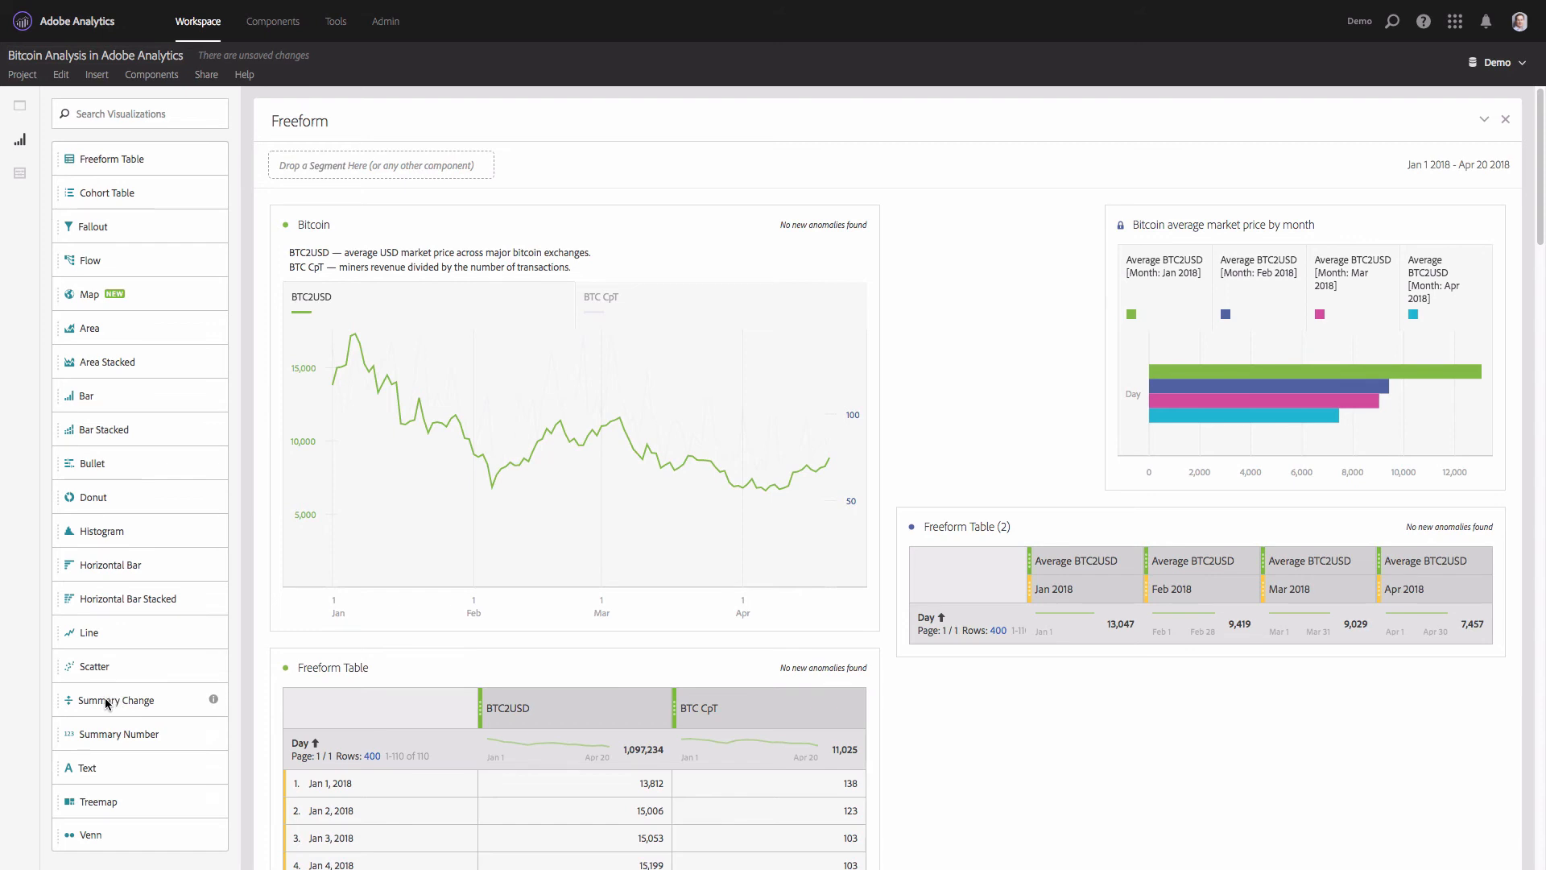
pyautogui.moveTo(114, 702); pyautogui.dragTo(975, 370)
pyautogui.click(787, 457)
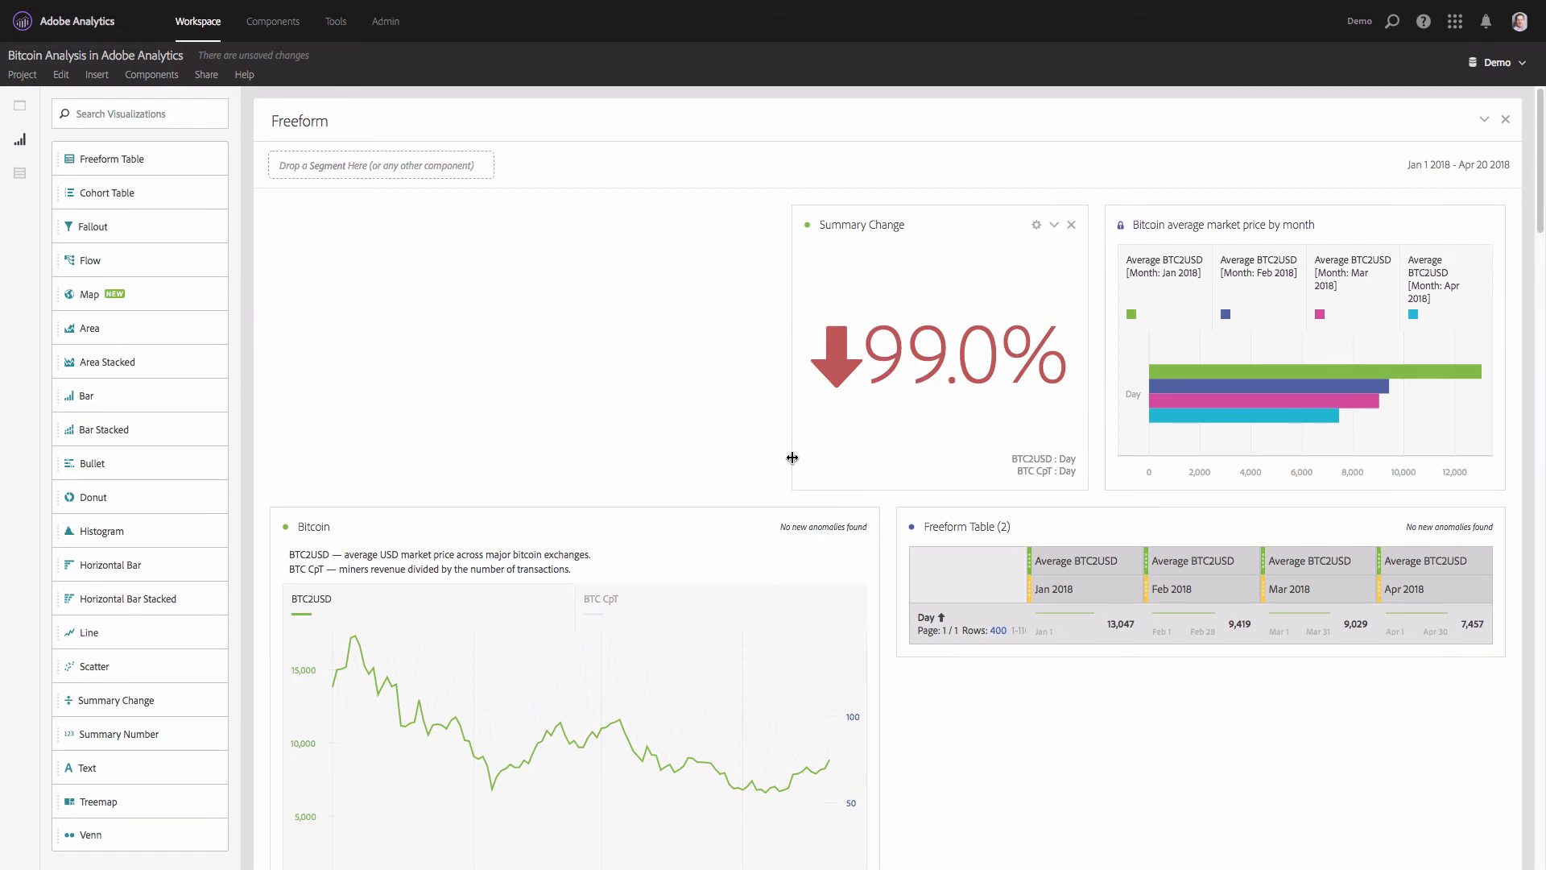
pyautogui.moveTo(791, 457); pyautogui.dragTo(892, 447)
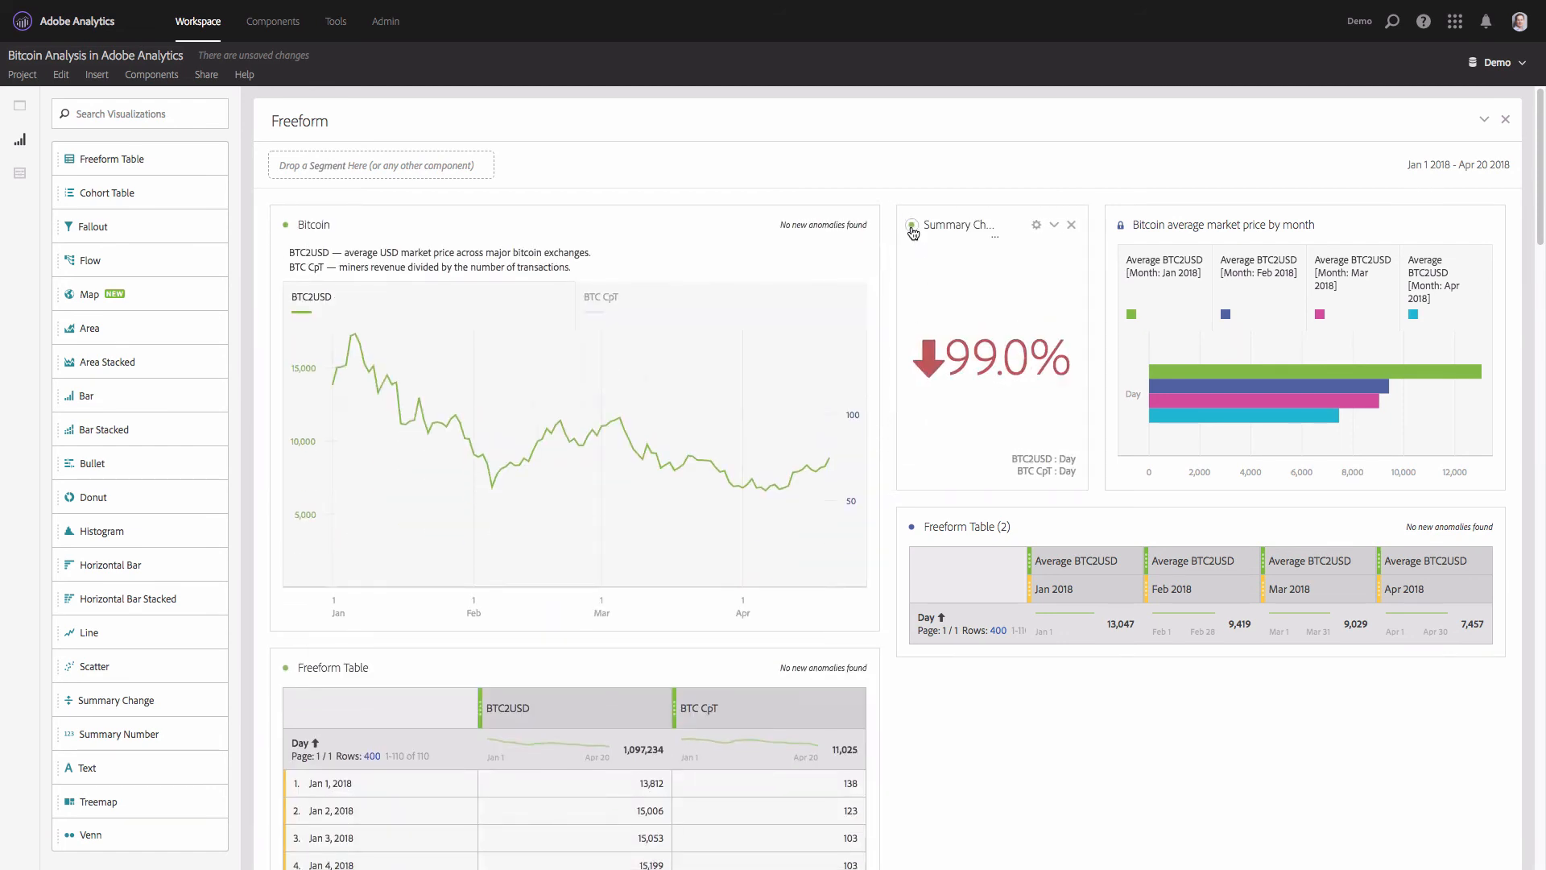
# - Set the Summary Change data source to Freeform Table (2) and hide its legend
pyautogui.click(911, 227)
pyautogui.click(922, 316)
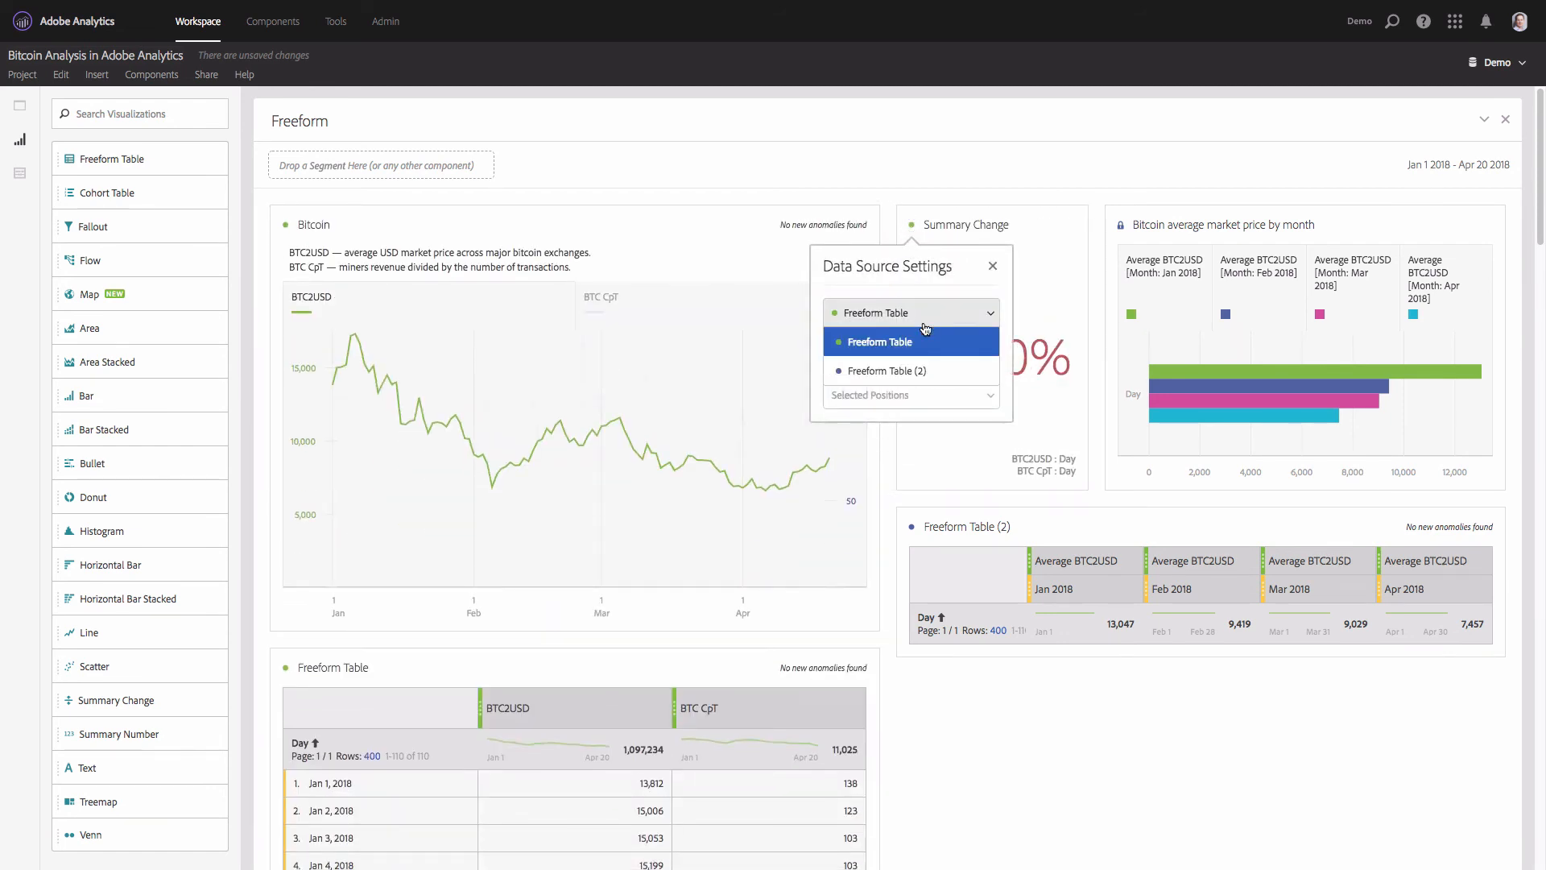
pyautogui.click(908, 374)
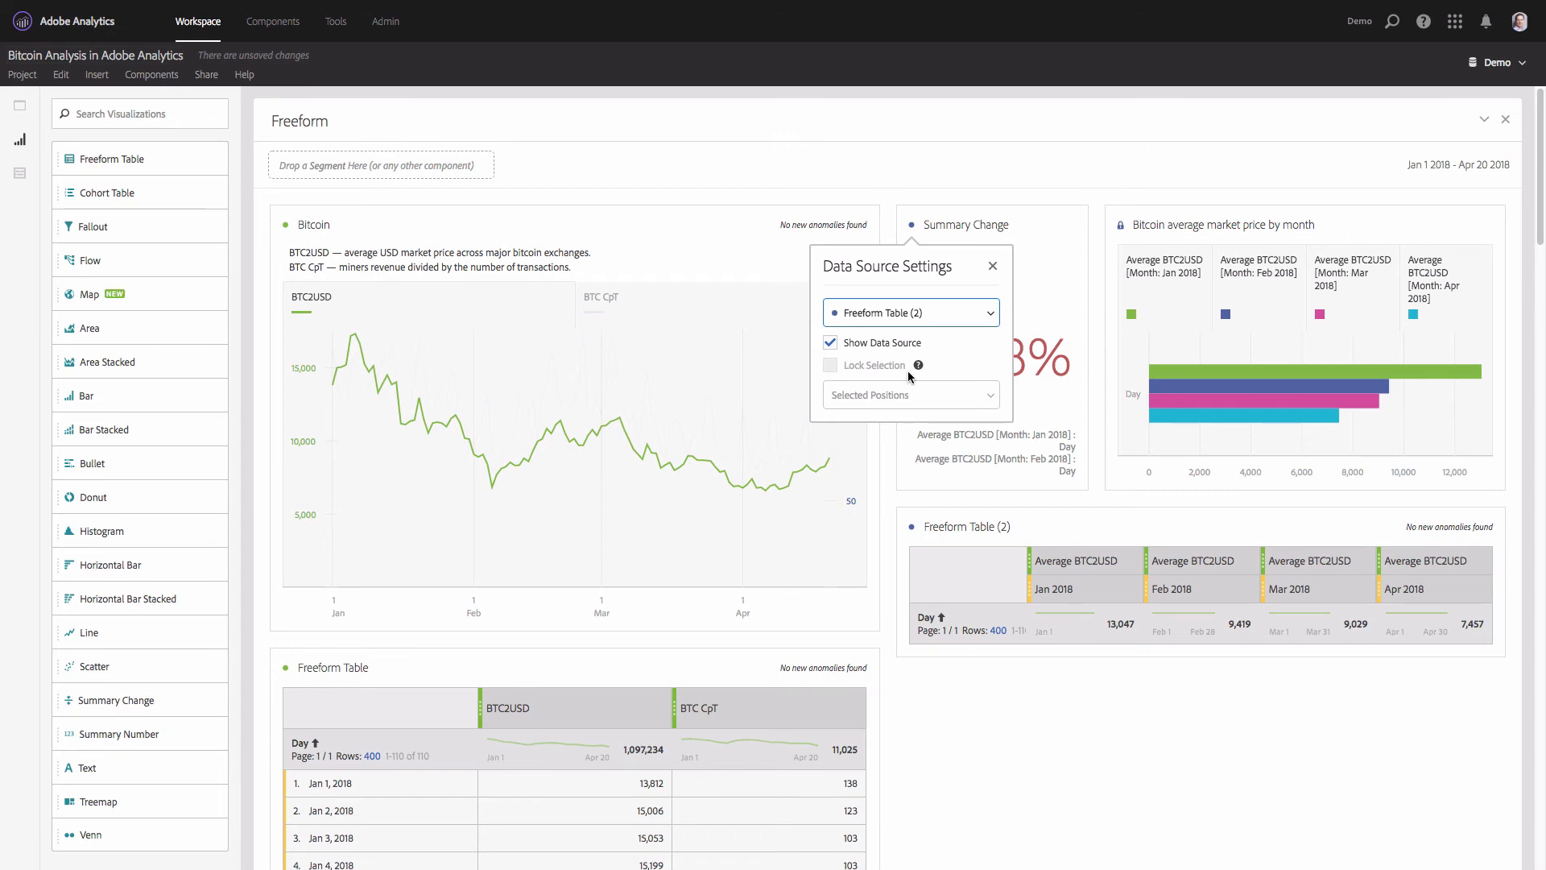
pyautogui.click(993, 266)
pyautogui.click(1037, 226)
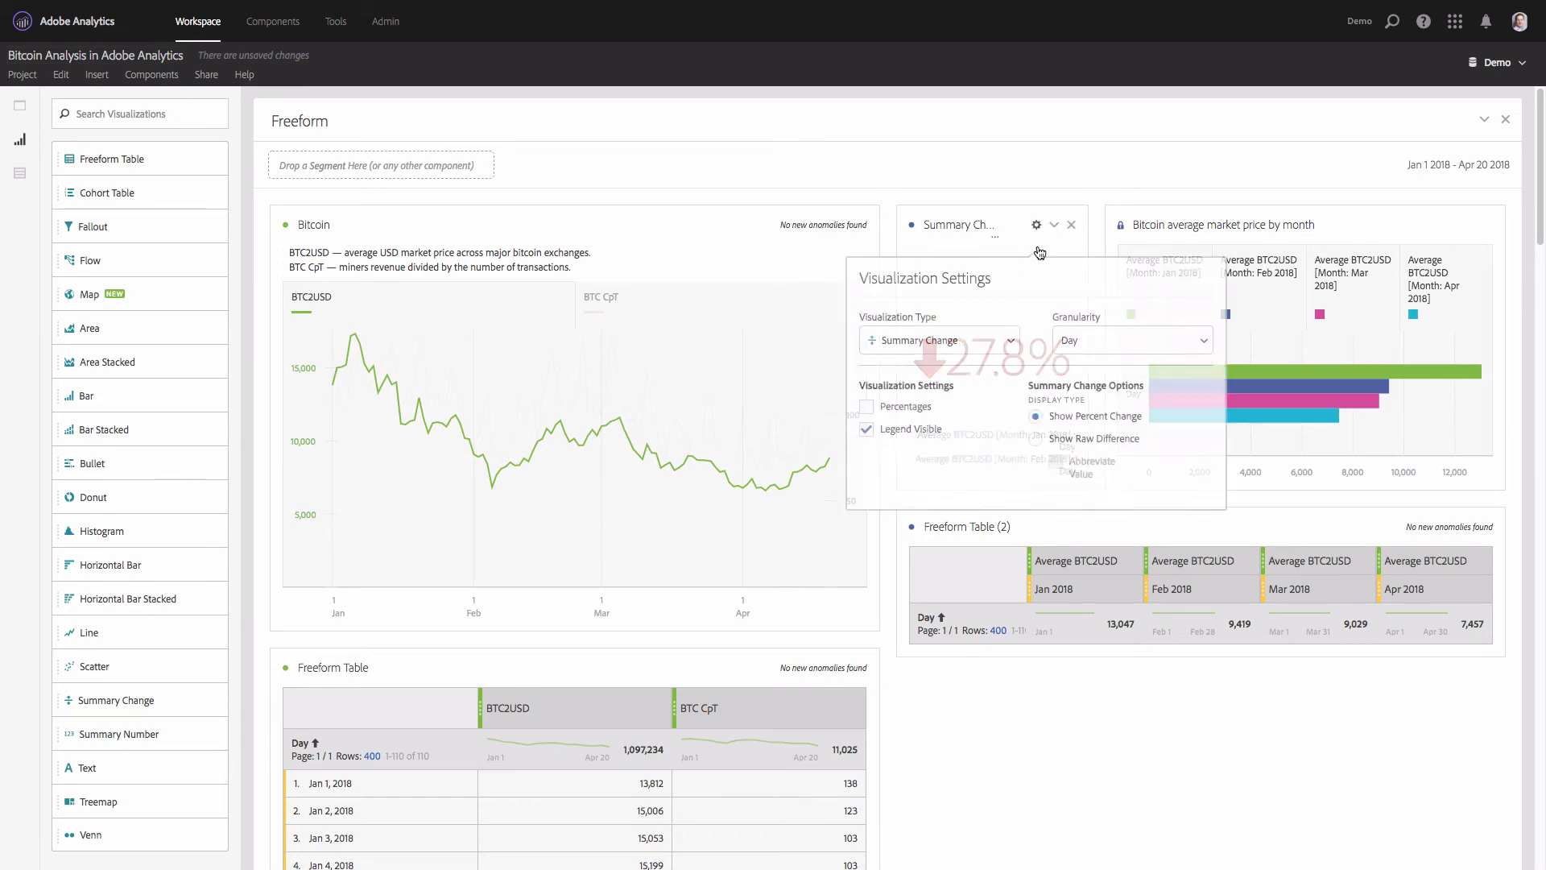
pyautogui.click(897, 432)
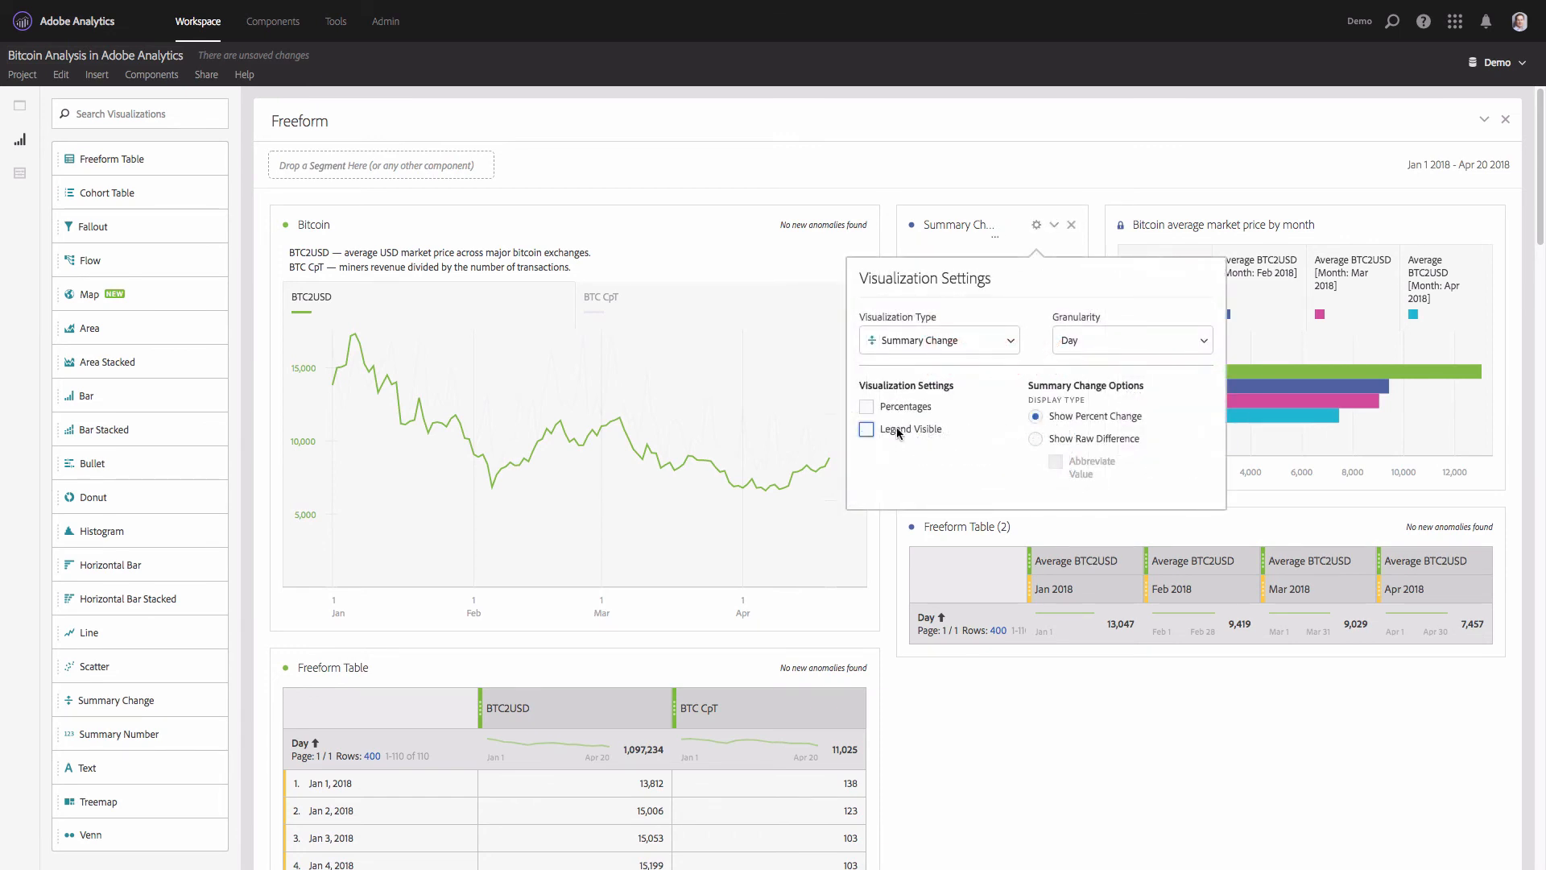
pyautogui.click(1031, 728)
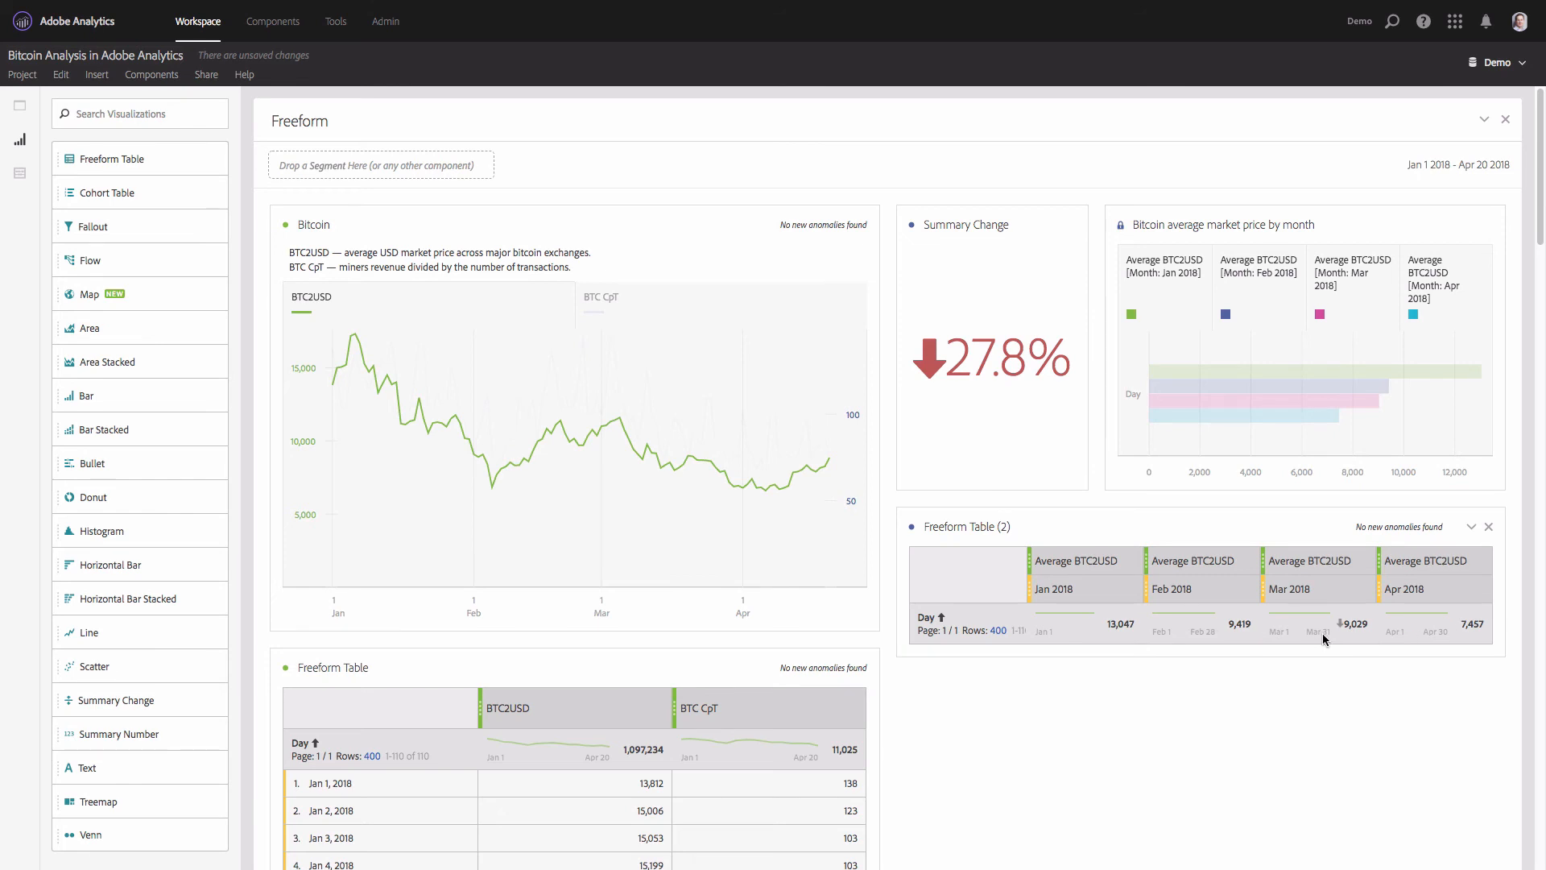
# - Base the Summary Change on the Mar 2018 and Apr 2018 totals and lock that selection
pyautogui.click(1320, 631)
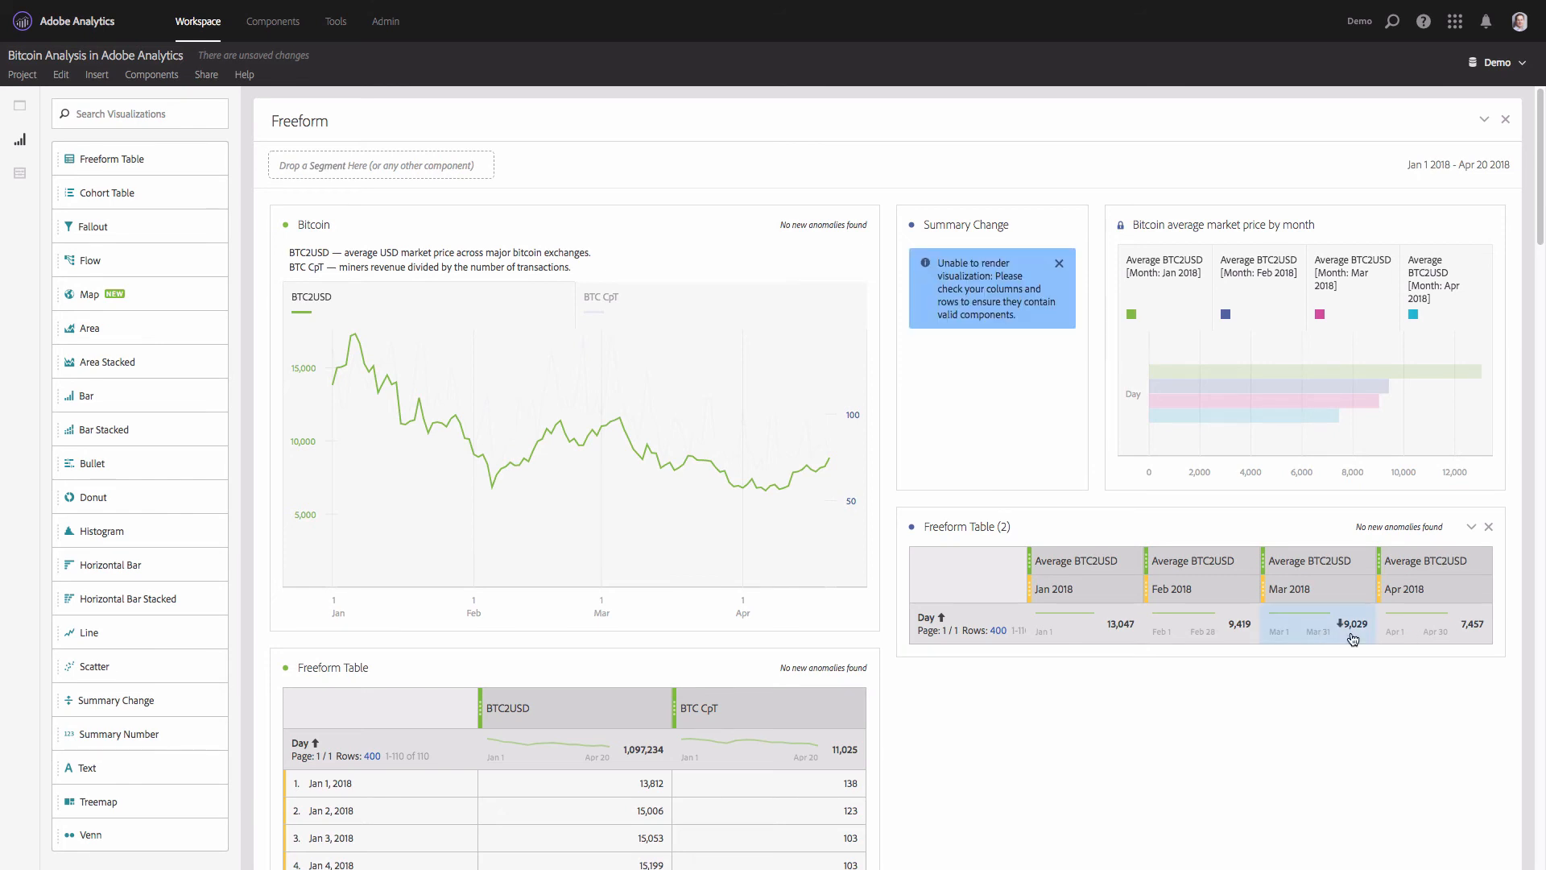
pyautogui.keyDown('shift'); pyautogui.click(1401, 638); pyautogui.keyUp('shift')
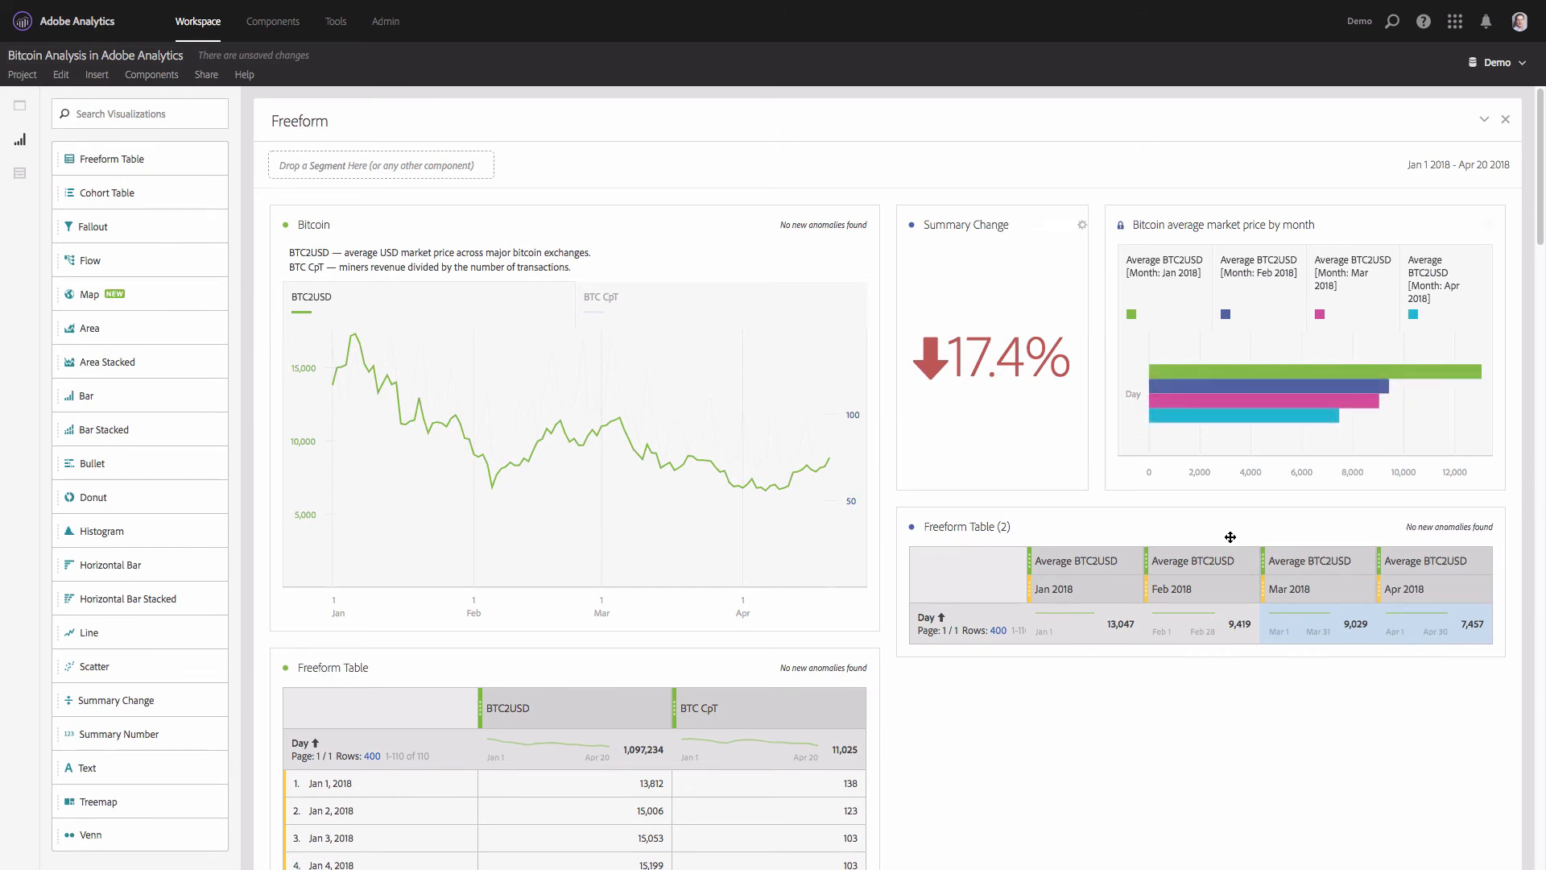
pyautogui.moveTo(1391, 592)
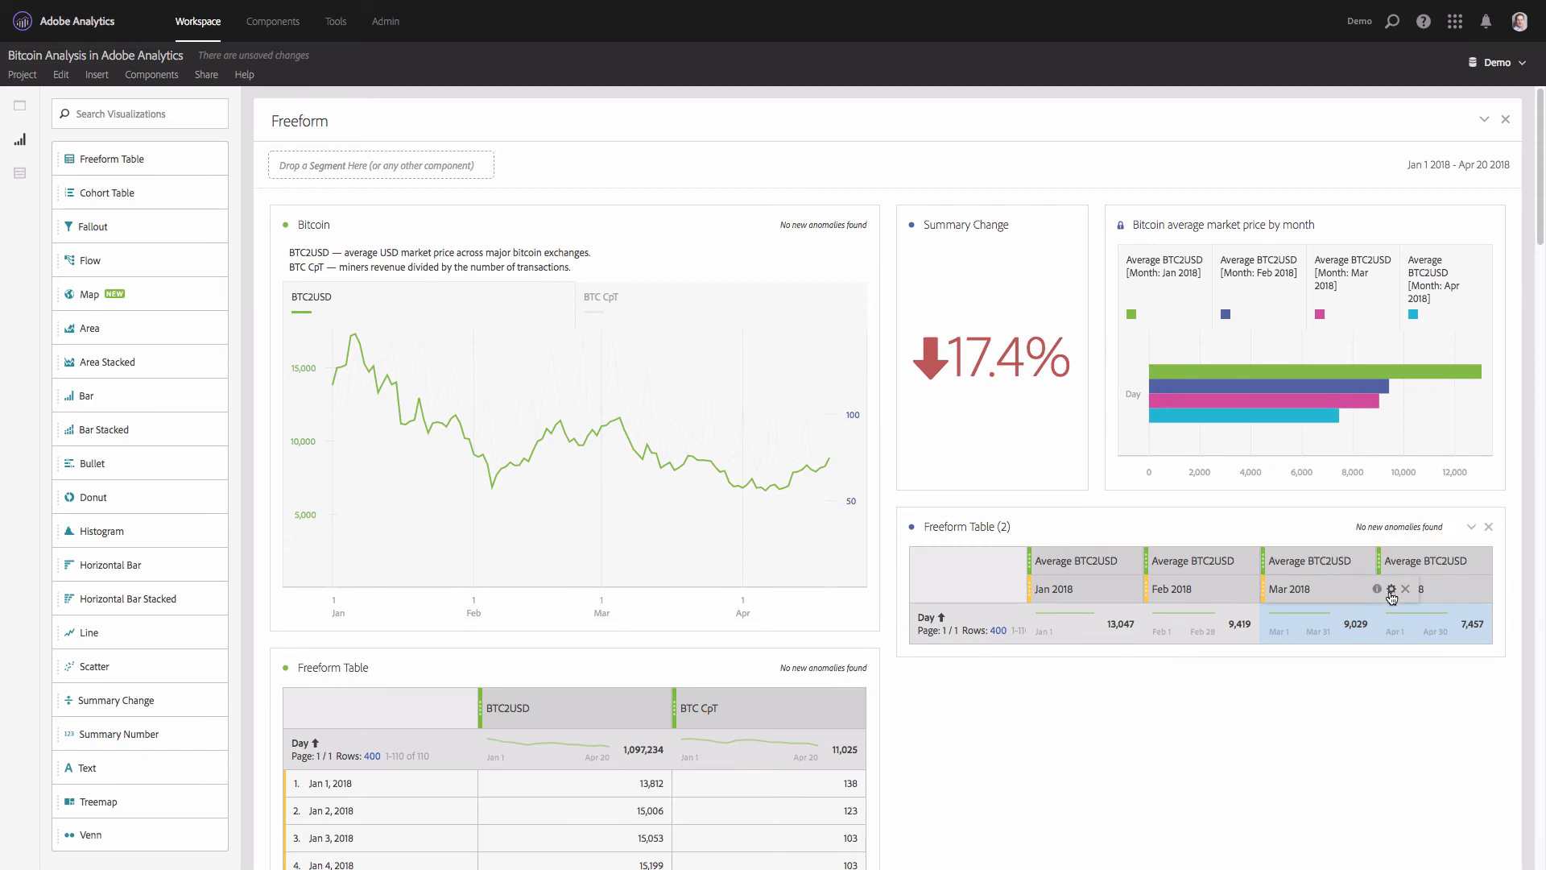
pyautogui.click(911, 228)
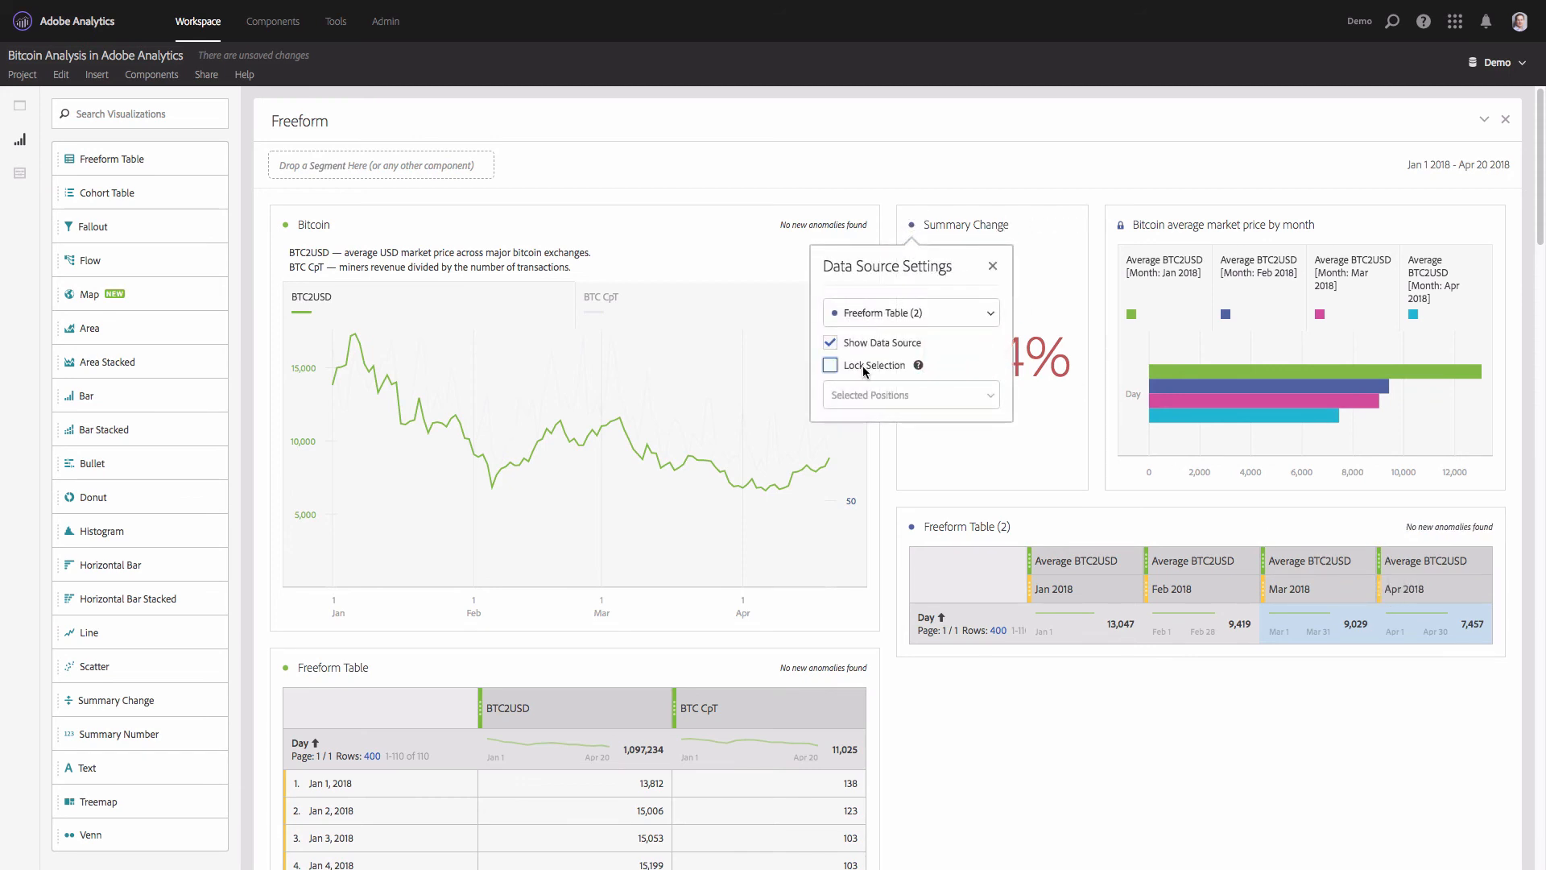
# - Rename the Summary Change visualization "Apr growth %" and reduce its height to a compact tile
pyautogui.click(969, 224)
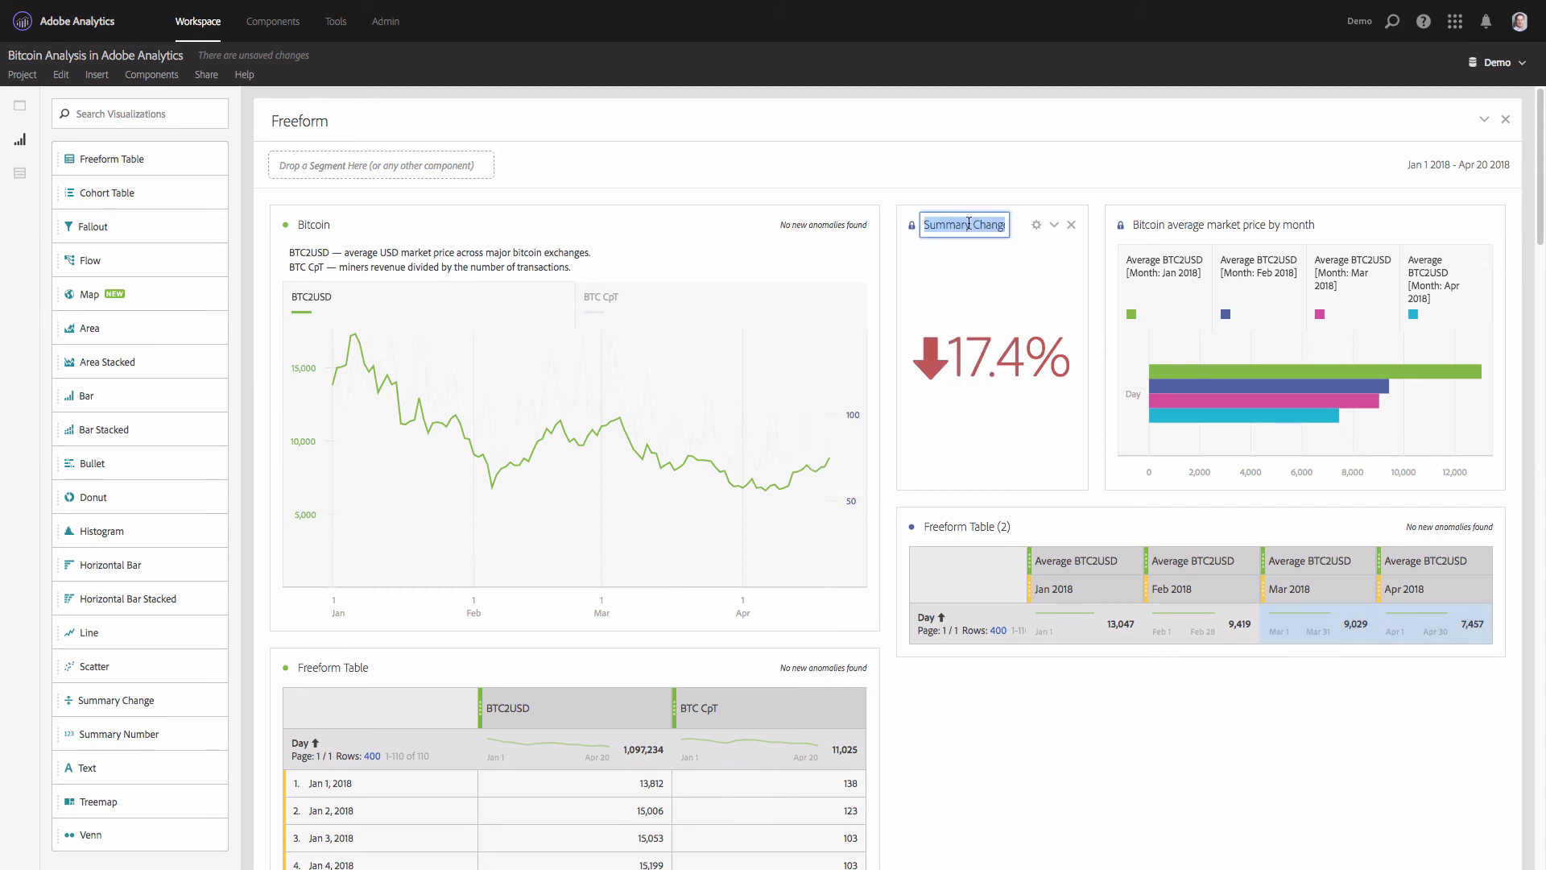
pyautogui.write('Apr')
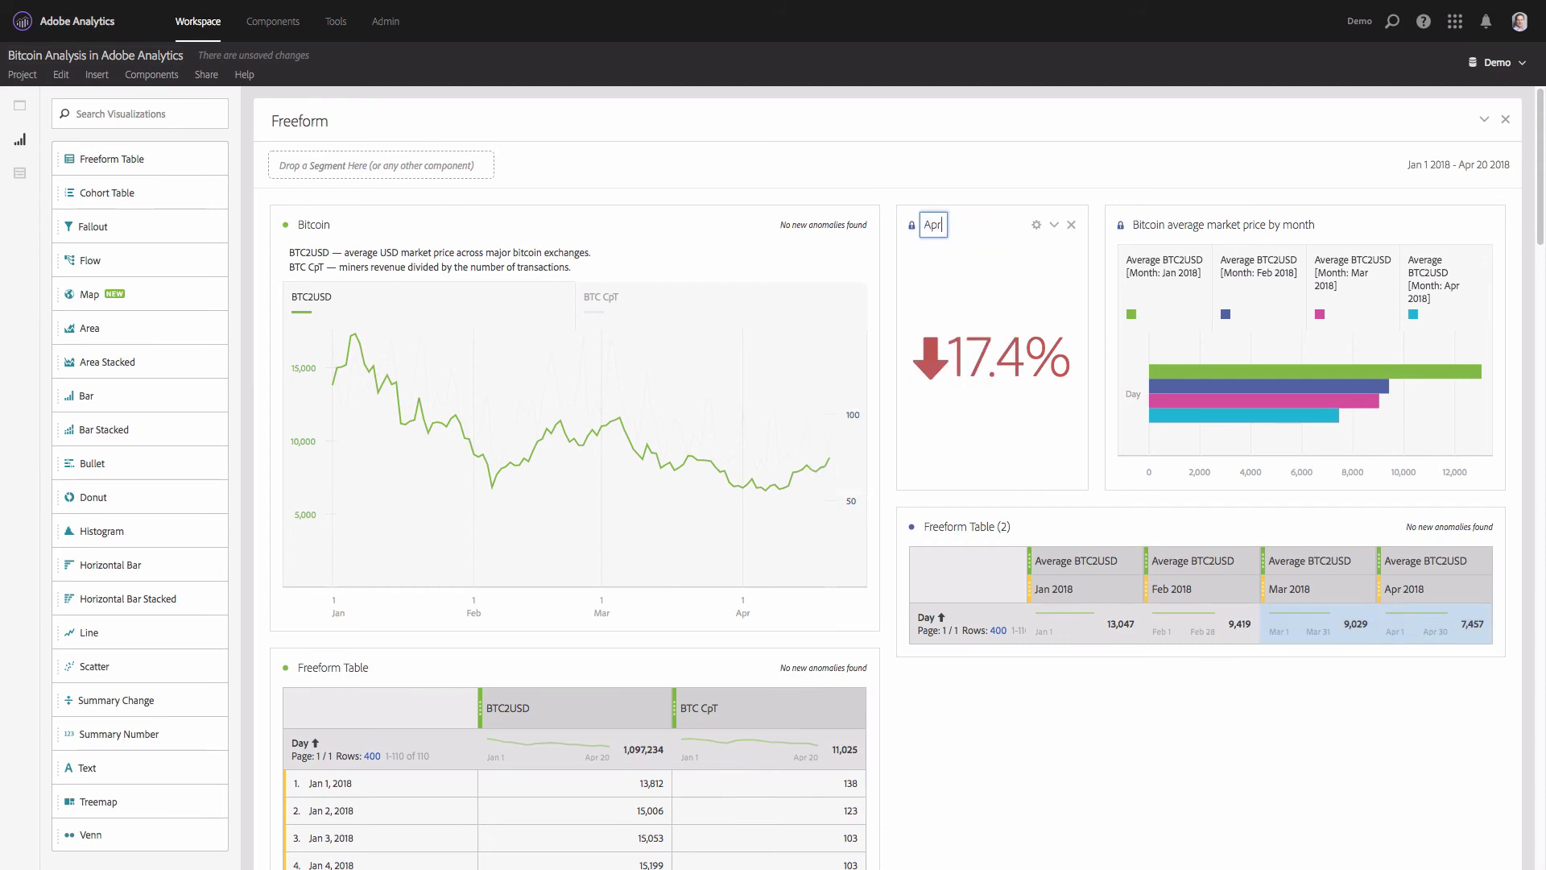
pyautogui.write(' growth %')
pyautogui.press('Return')
pyautogui.moveTo(1025, 492); pyautogui.dragTo(1019, 318)
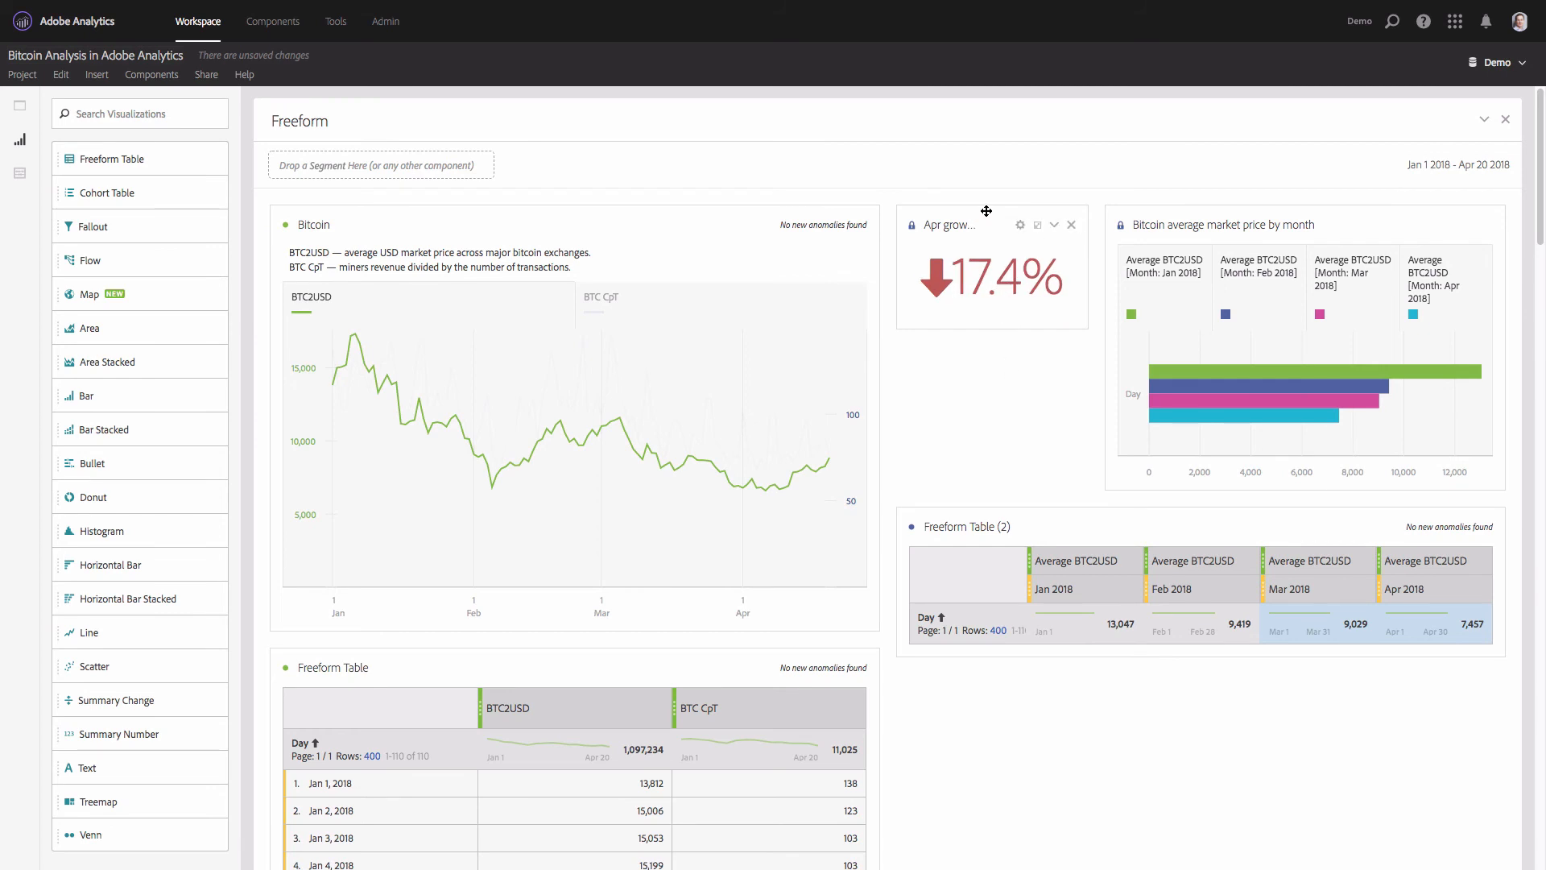
# - Duplicate the Apr growth % tile and unlock the copy's data selection
pyautogui.rightClick(986, 211)
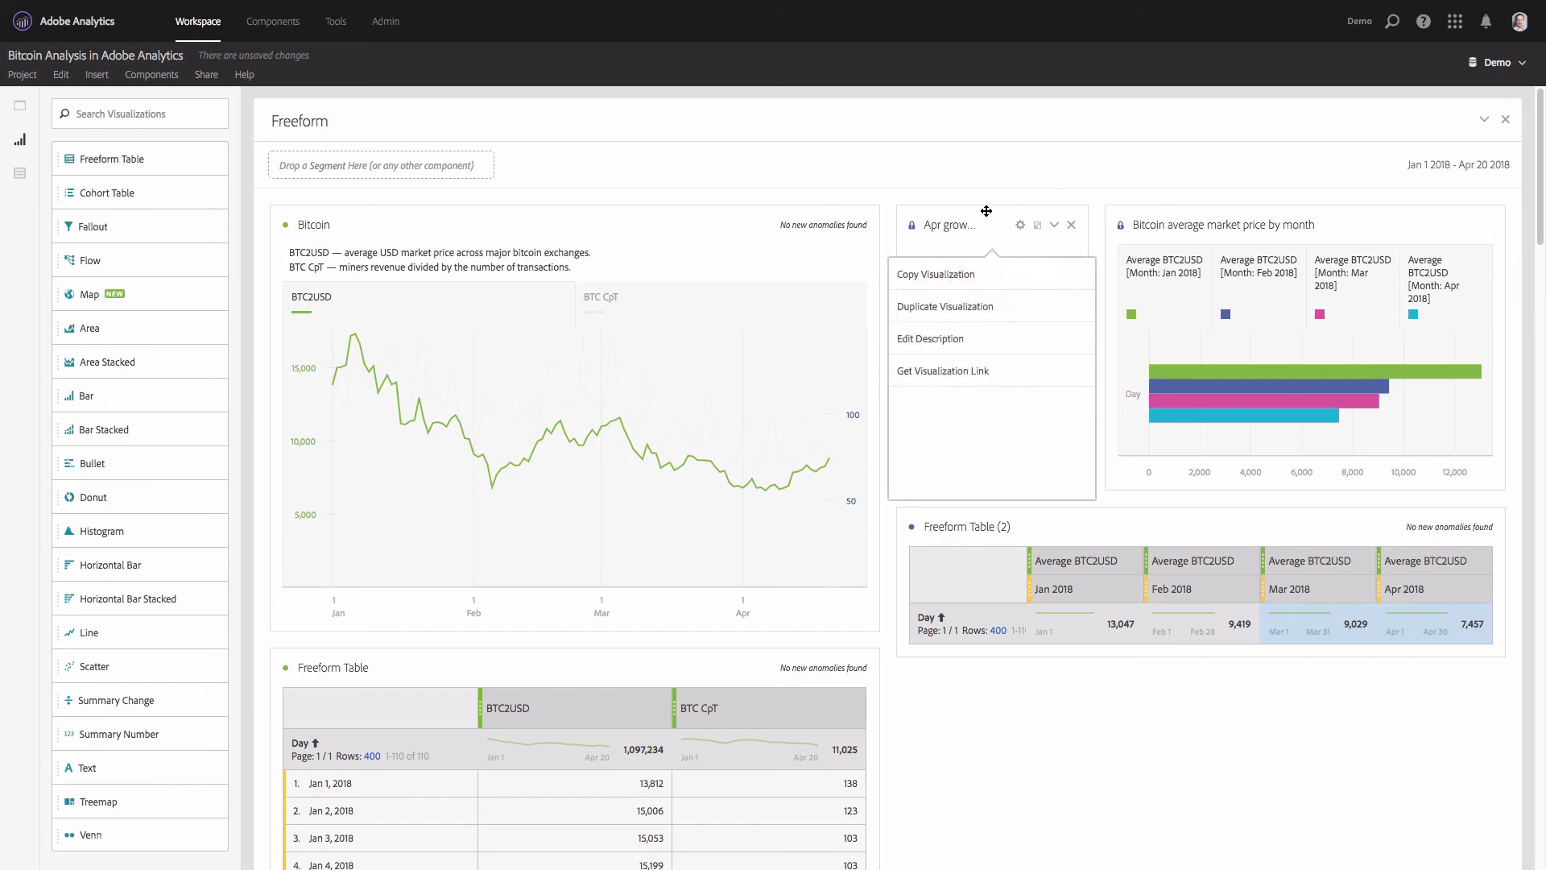
pyautogui.click(970, 310)
pyautogui.scroll(-2, 968, 322)
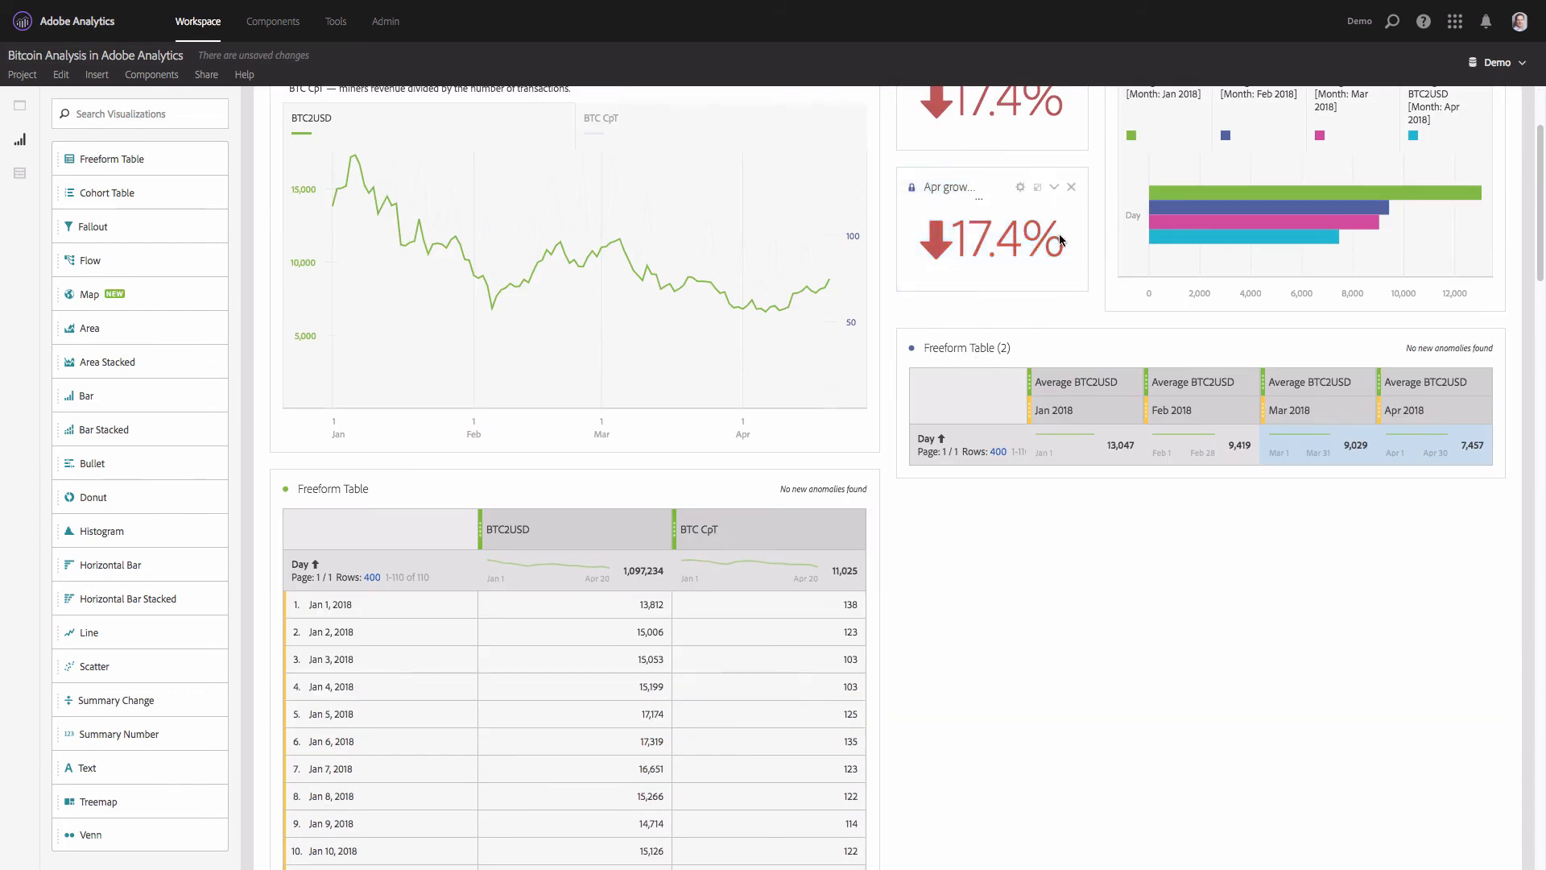
pyautogui.click(911, 186)
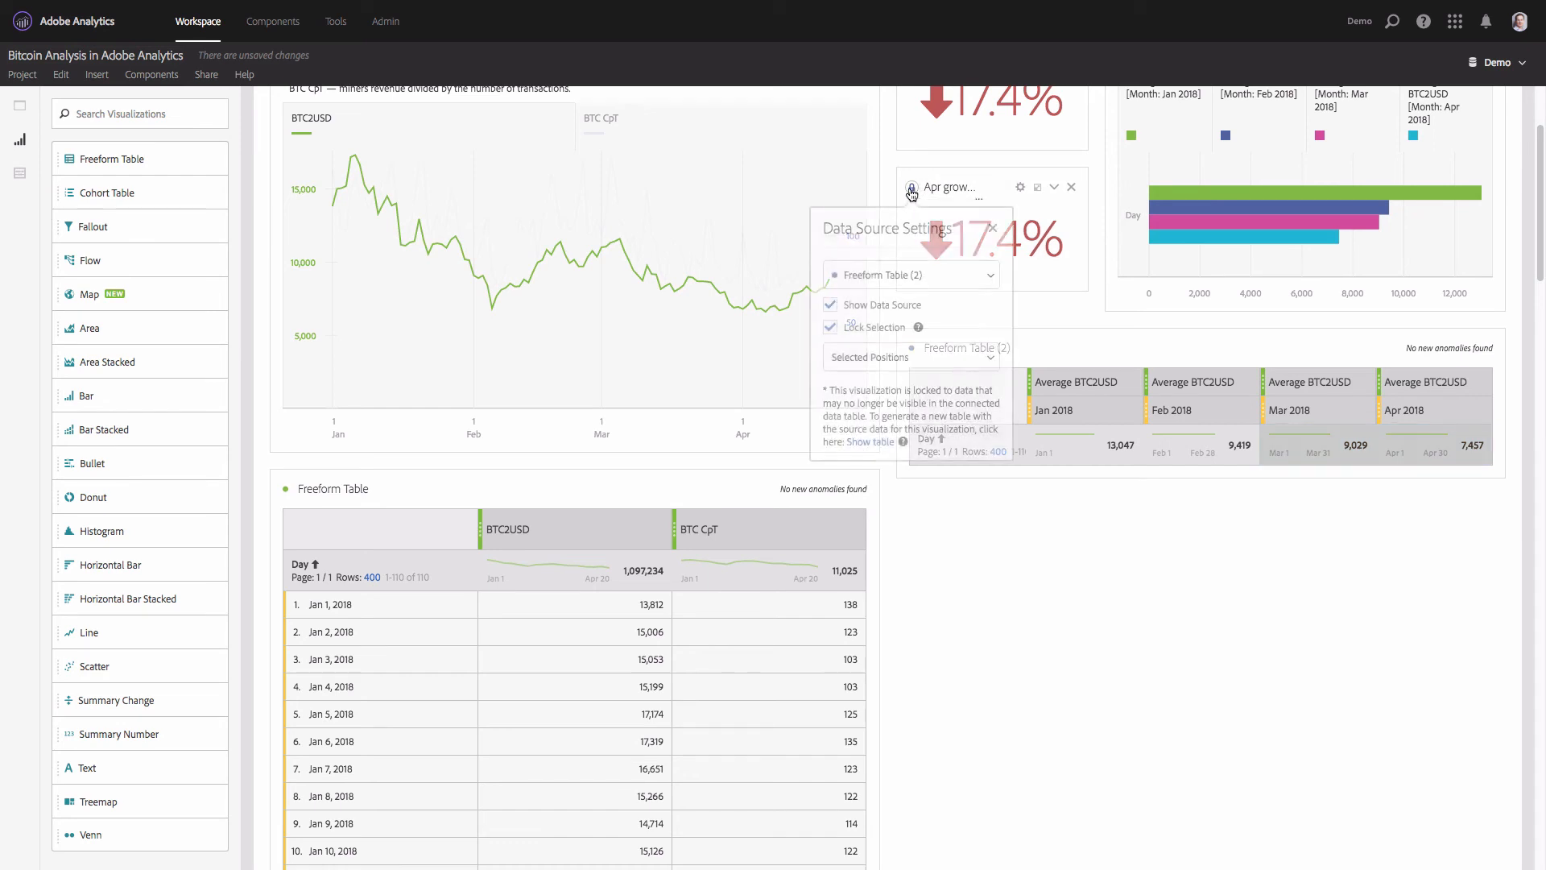
pyautogui.click(881, 332)
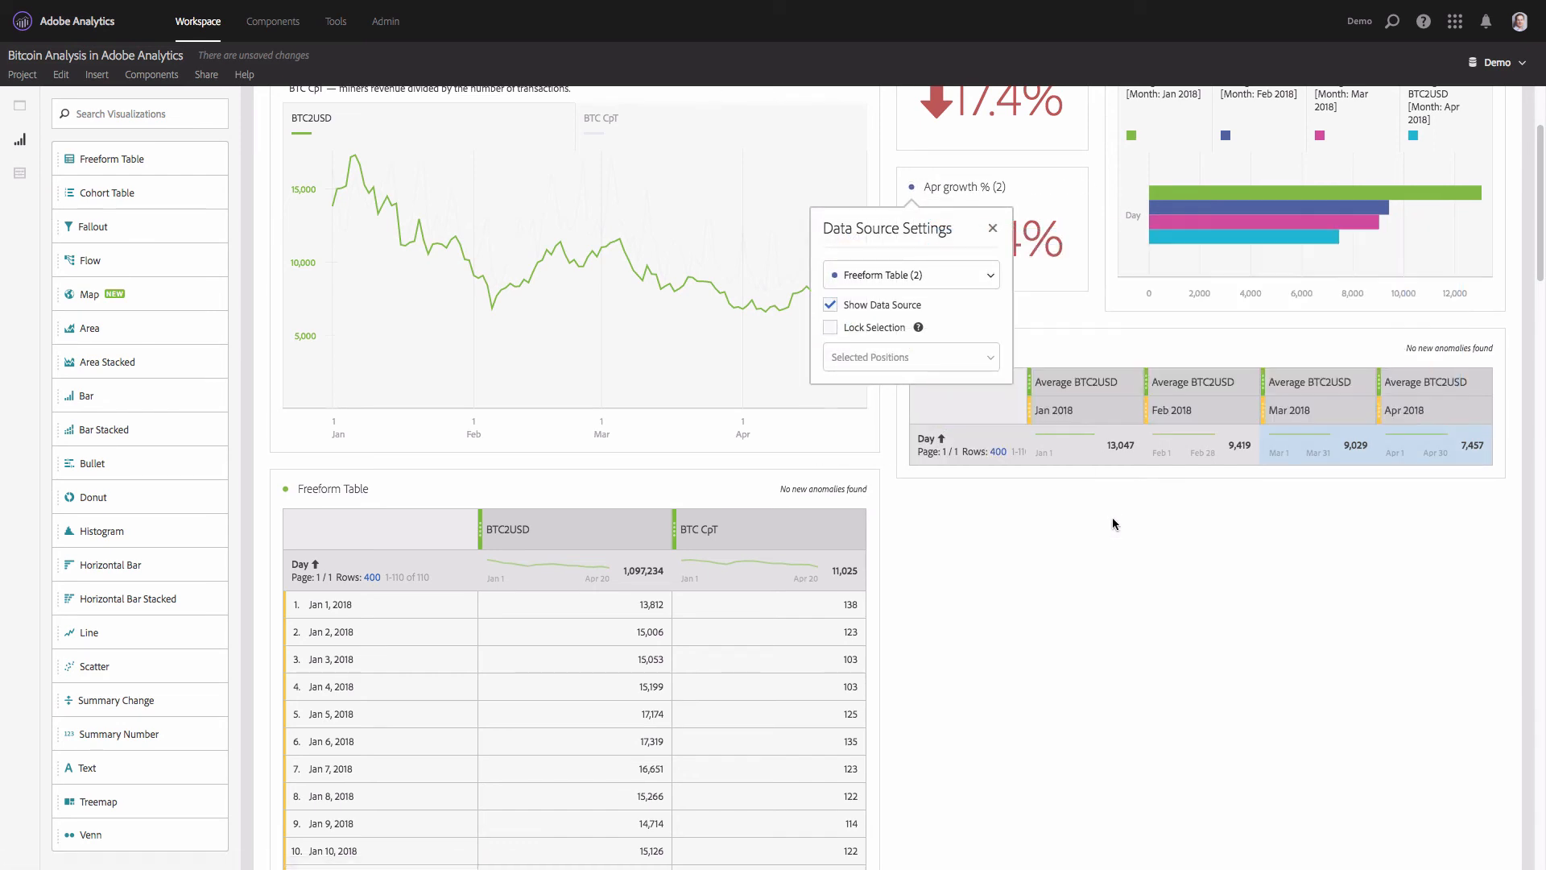
# - Base the duplicated tile on the Feb 2018 and Mar 2018 totals of Freeform Table (2) and lock that selection
pyautogui.scroll(2, 1109, 508)
pyautogui.scroll(1, 1107, 500)
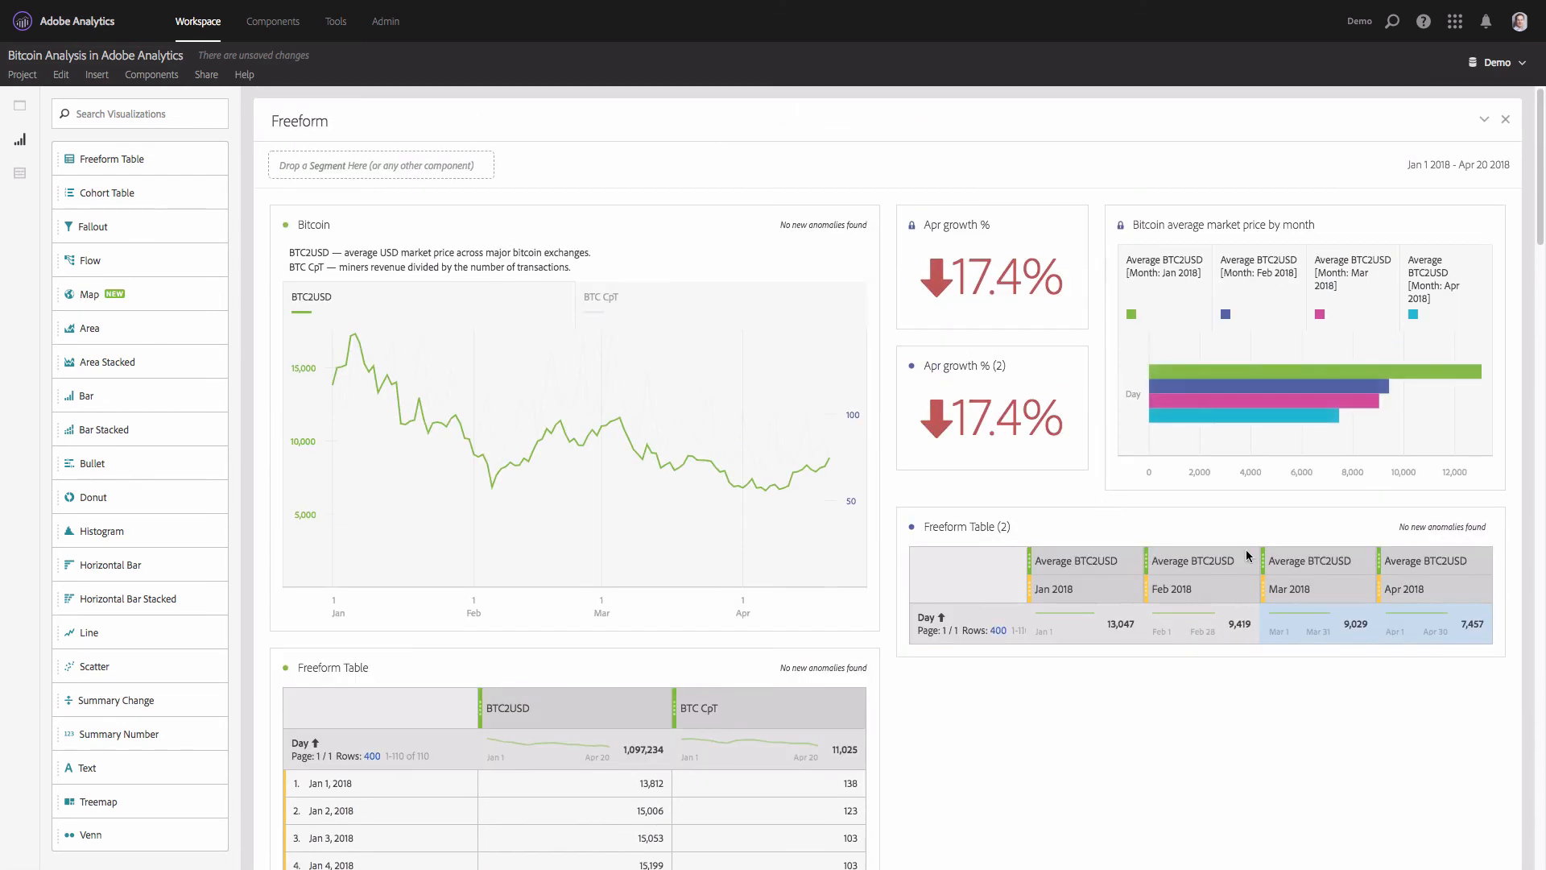
pyautogui.click(1202, 638)
pyautogui.keyDown('shift'); pyautogui.click(1292, 640); pyautogui.keyUp('shift')
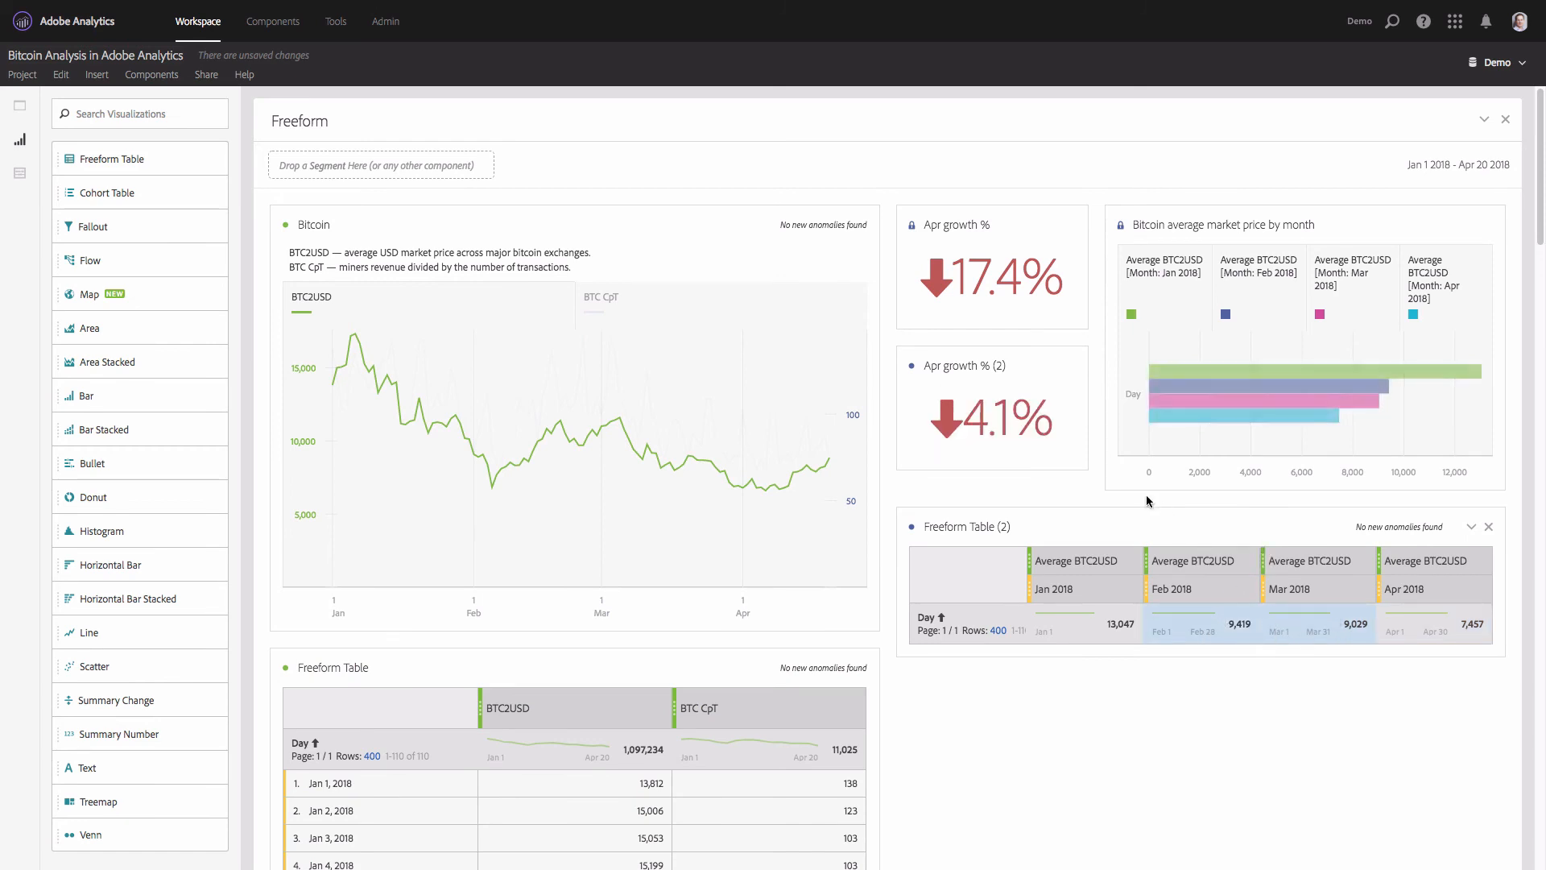
pyautogui.click(911, 366)
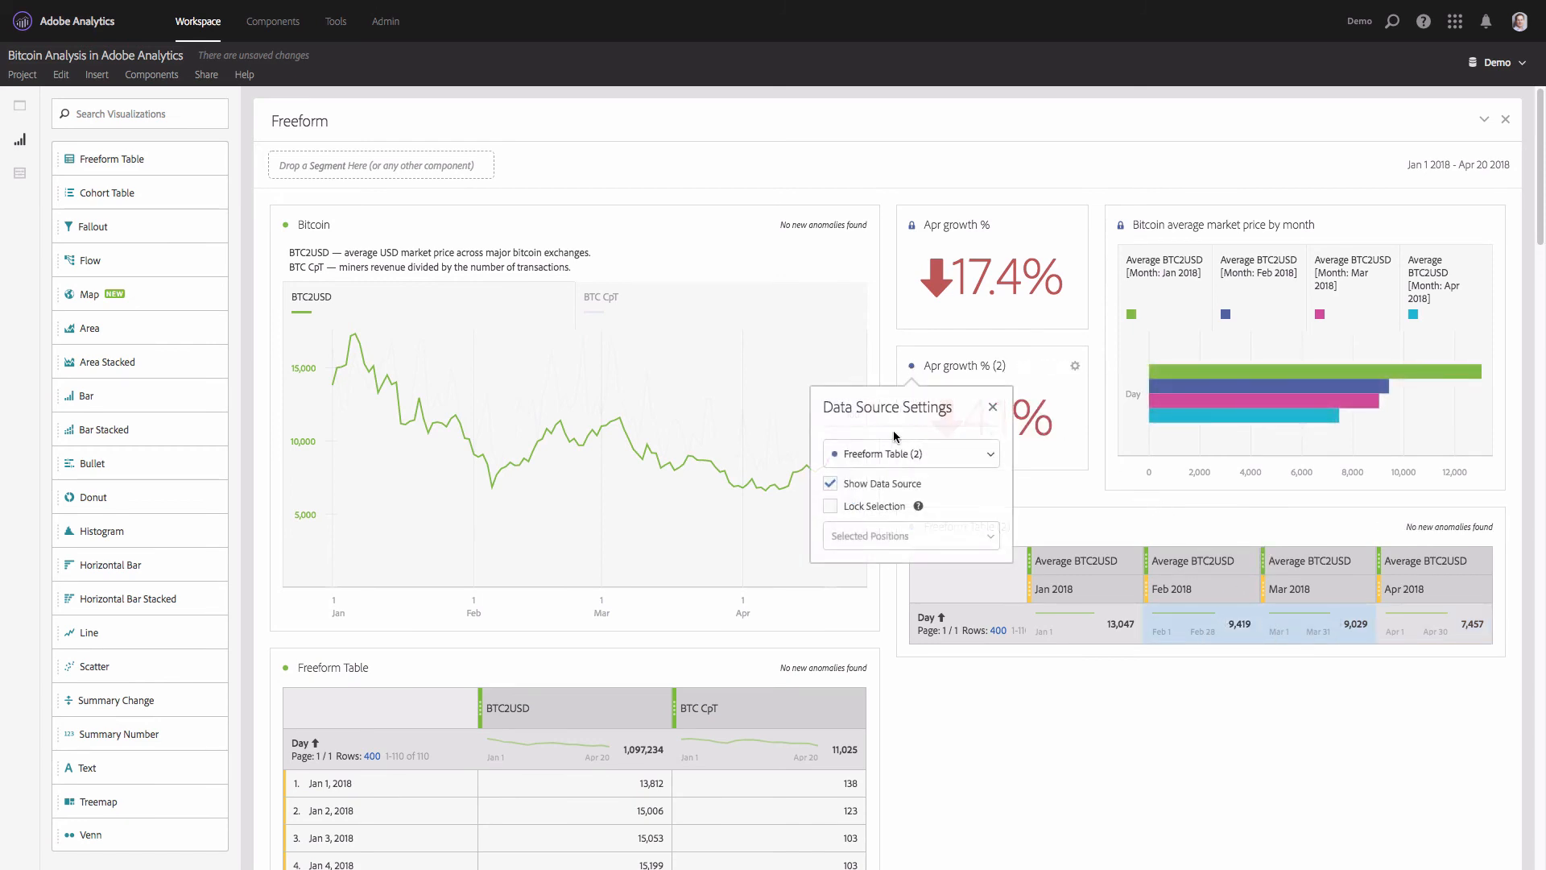
pyautogui.click(837, 507)
# - Rename the duplicated summary tile "Mar growth %"
pyautogui.click(958, 366)
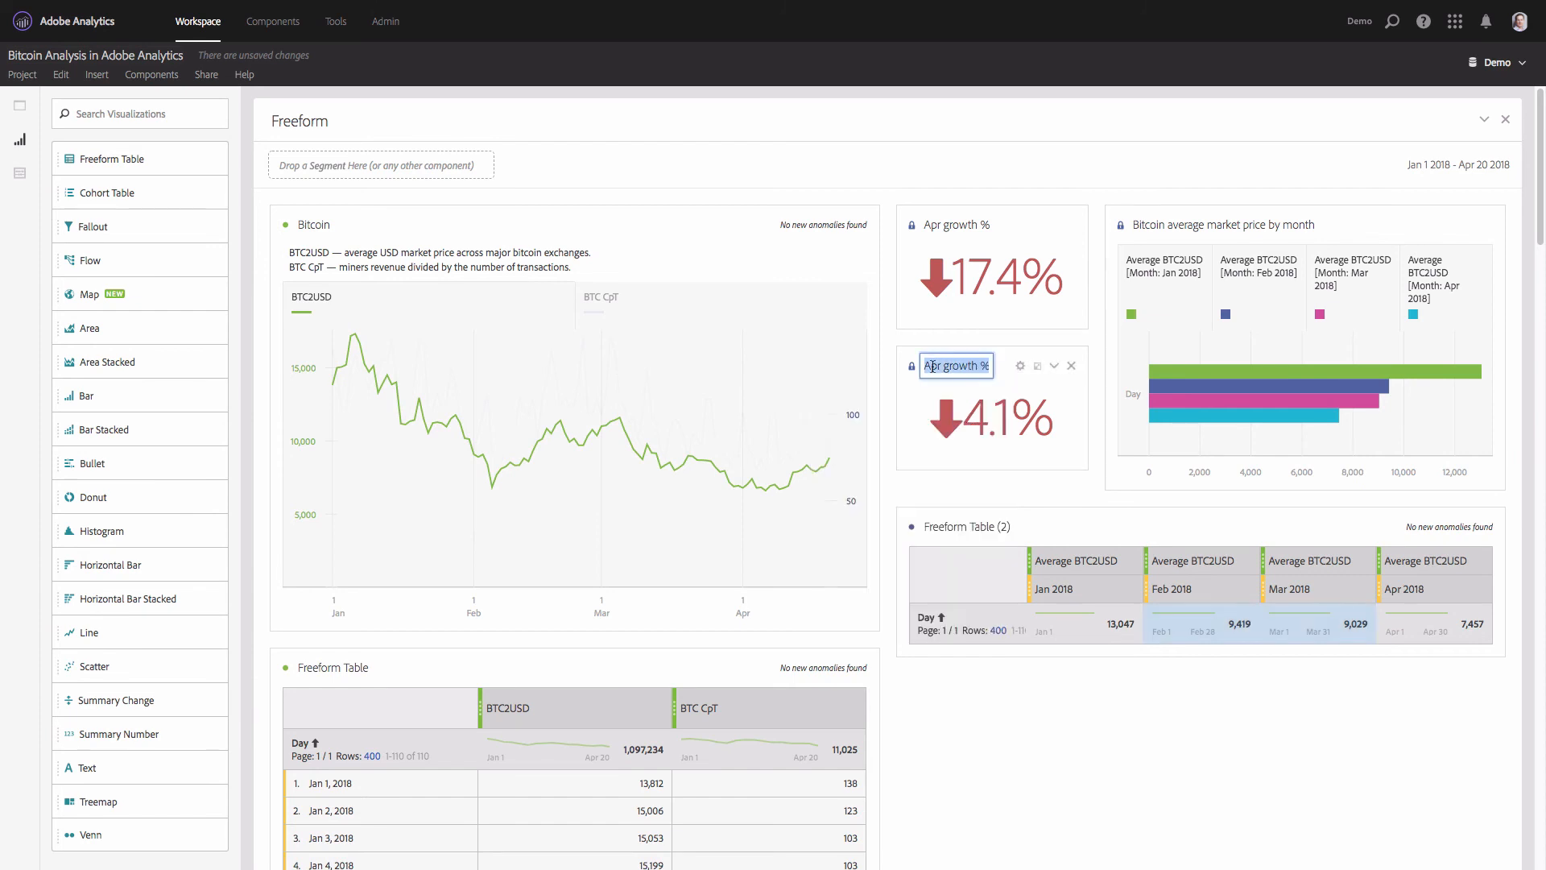
pyautogui.press('End')
pyautogui.write('Mar')
pyautogui.press('End')
pyautogui.press('BackSpace')
pyautogui.press('BackSpace')
pyautogui.press('BackSpace')
pyautogui.press('Return')
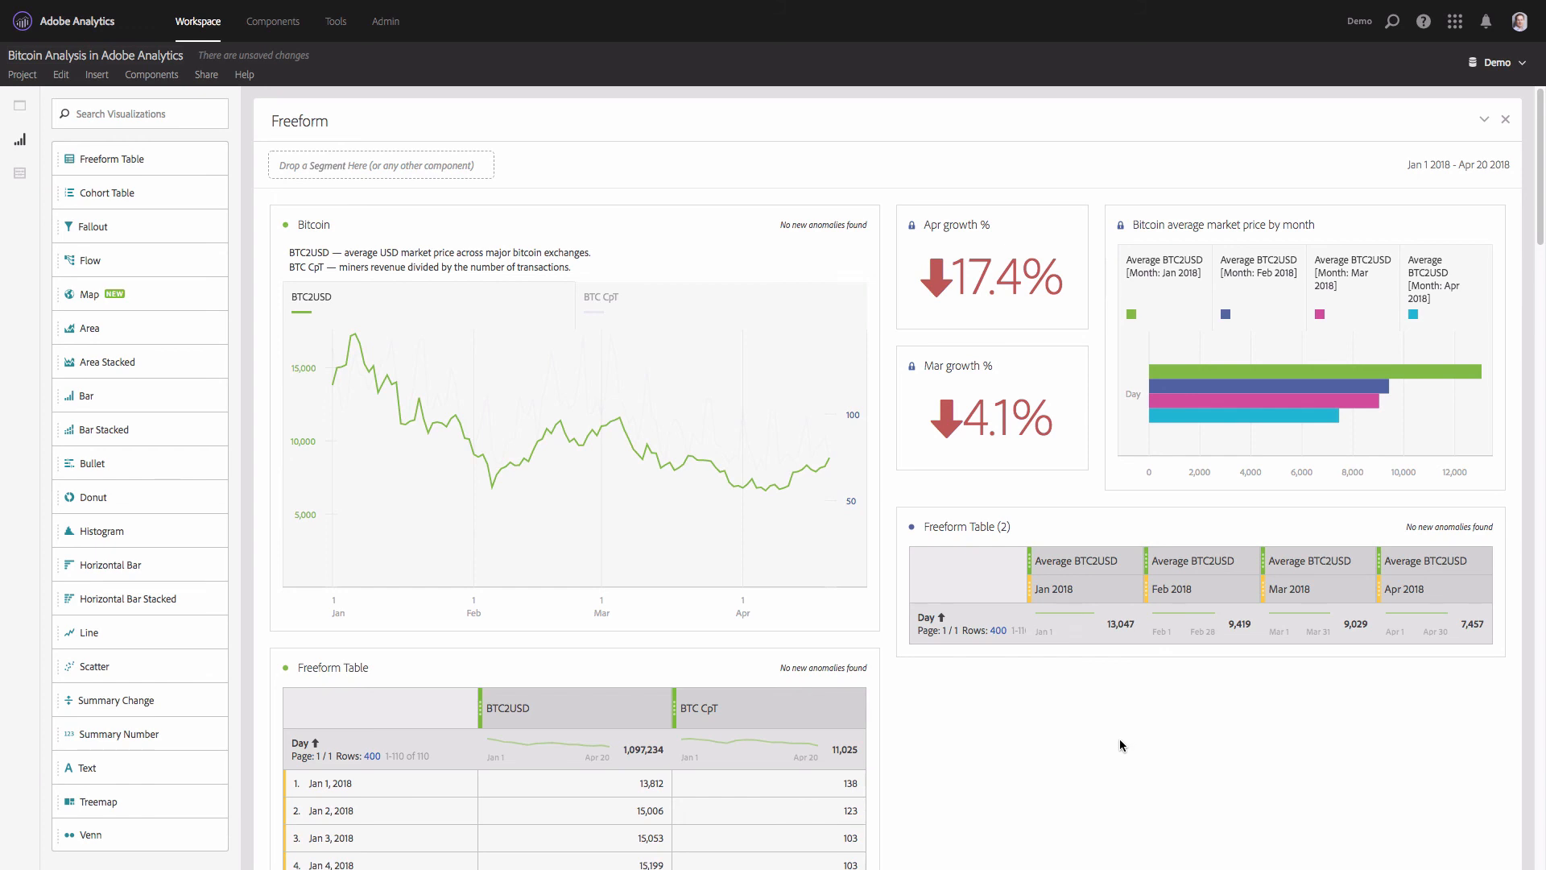
# - Hide the source tables behind the Apr growth % tile and the Bitcoin line chart
pyautogui.click(911, 226)
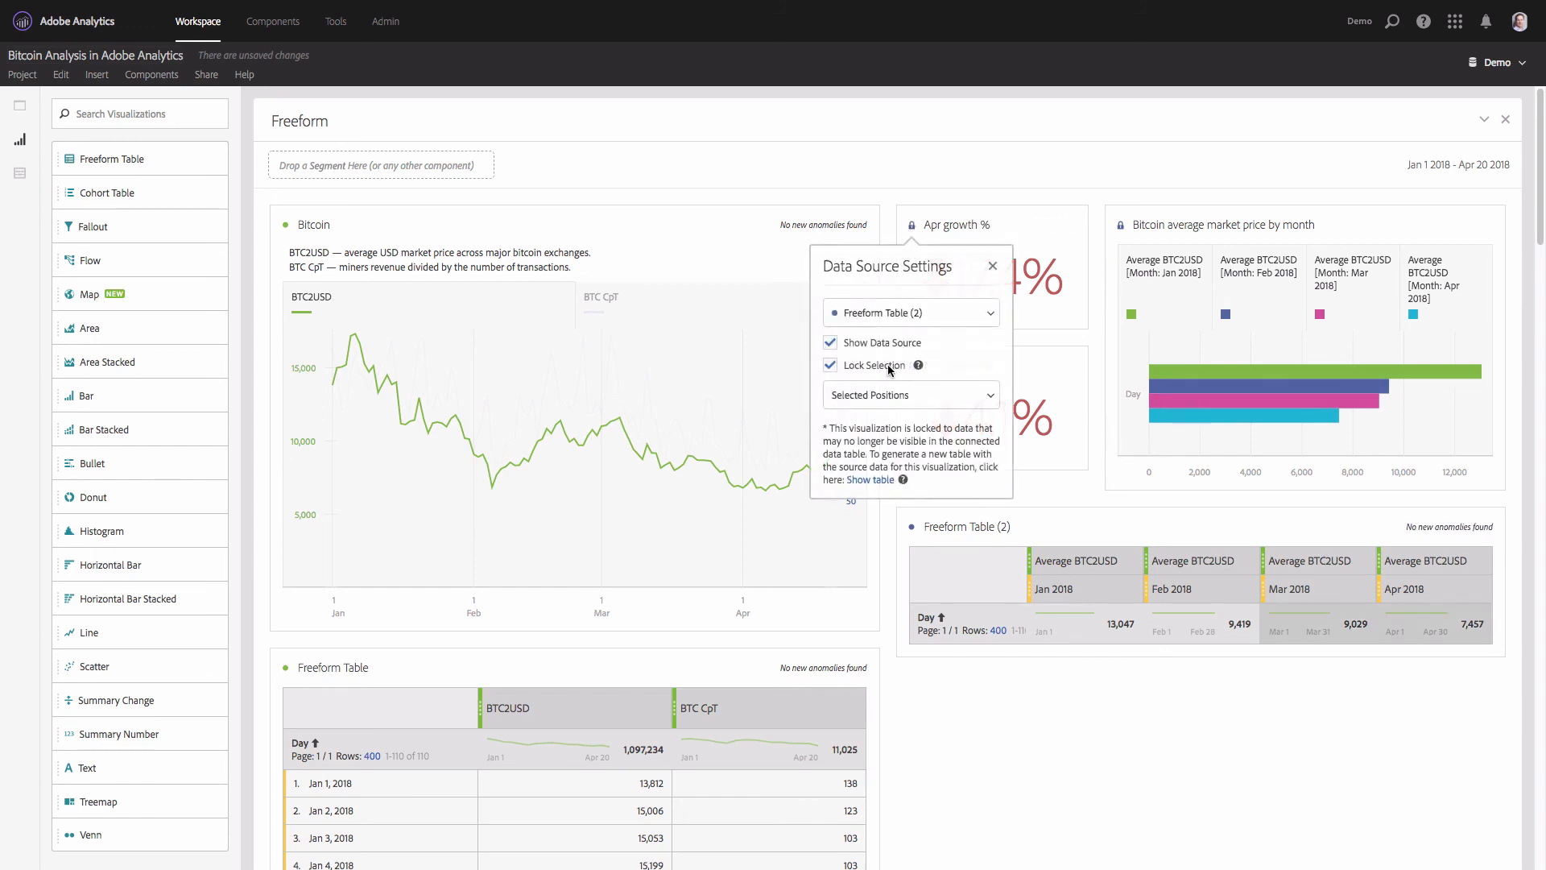
pyautogui.click(830, 343)
pyautogui.click(285, 226)
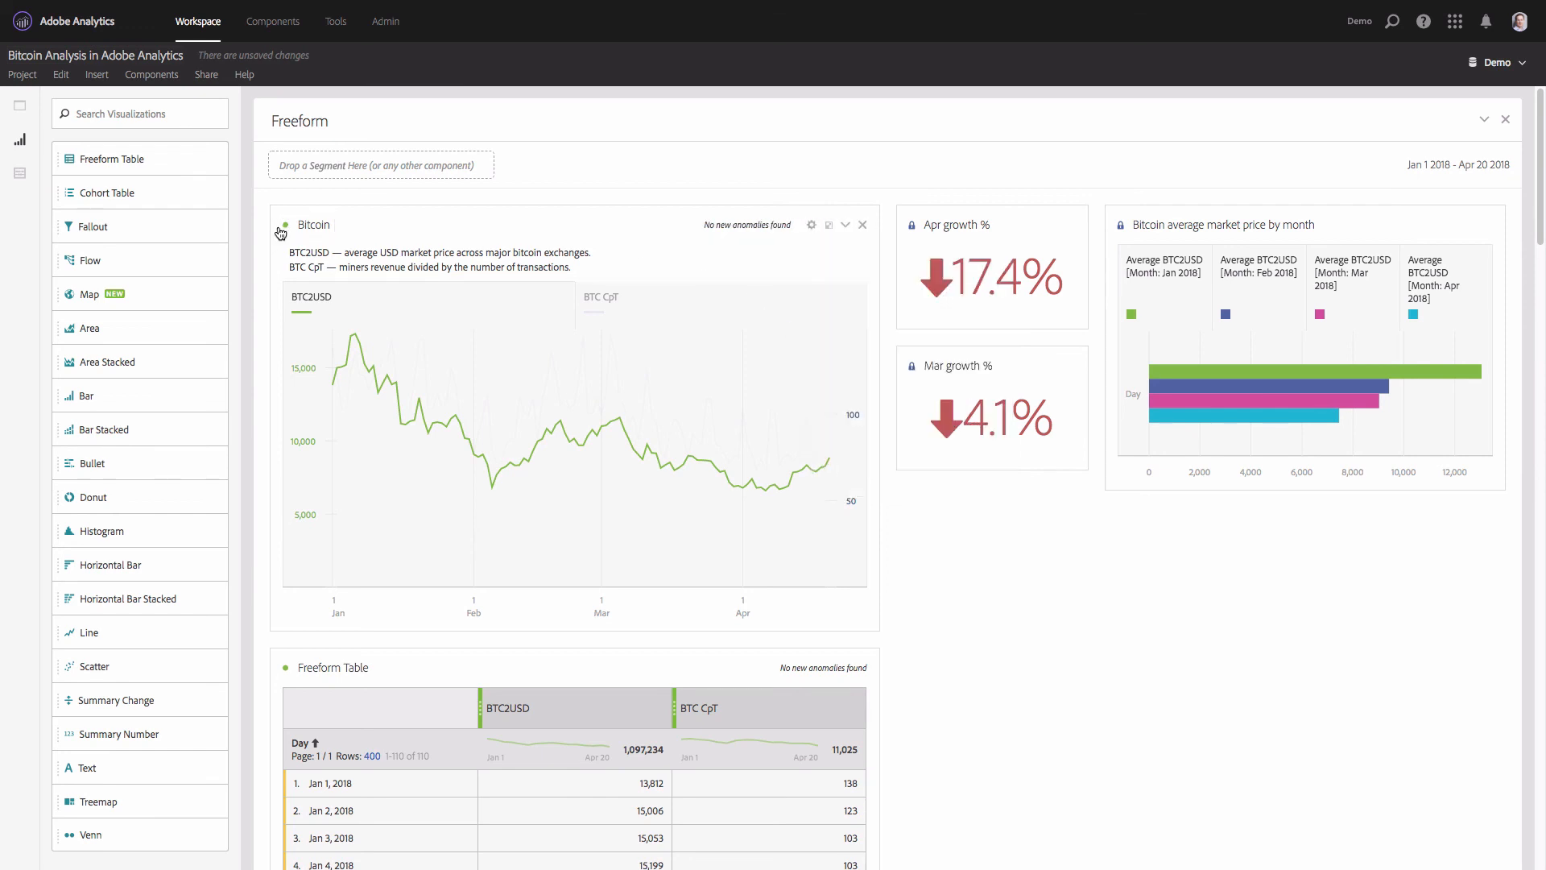
pyautogui.click(205, 342)
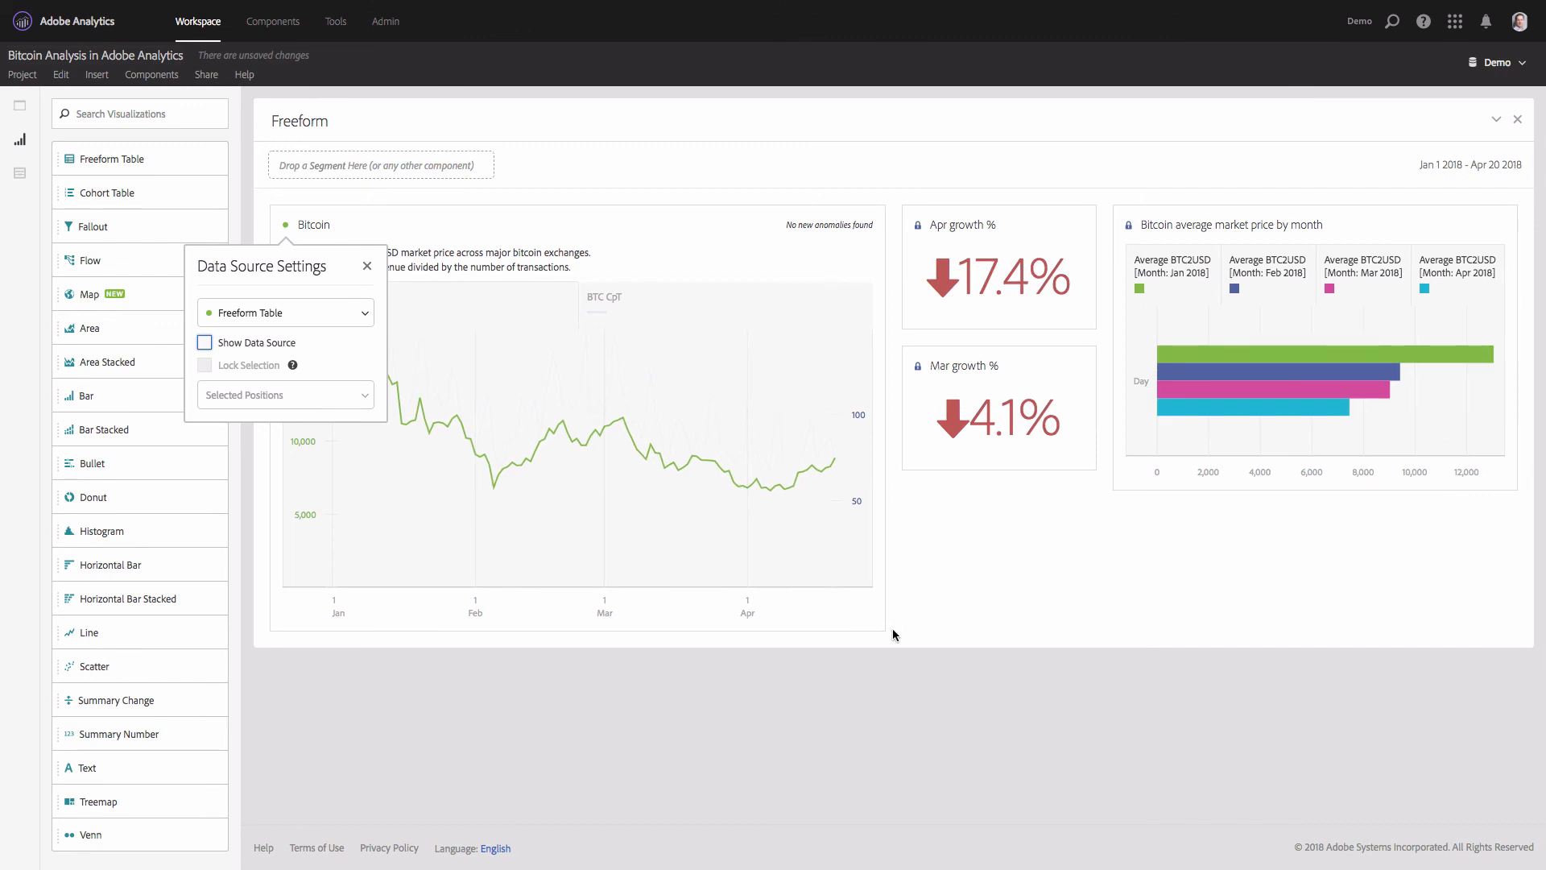
# - Shorten the Bitcoin line chart and the monthly price bar chart to line up with the bottom of the Mar growth % tile
pyautogui.moveTo(884, 631); pyautogui.dragTo(860, 472)
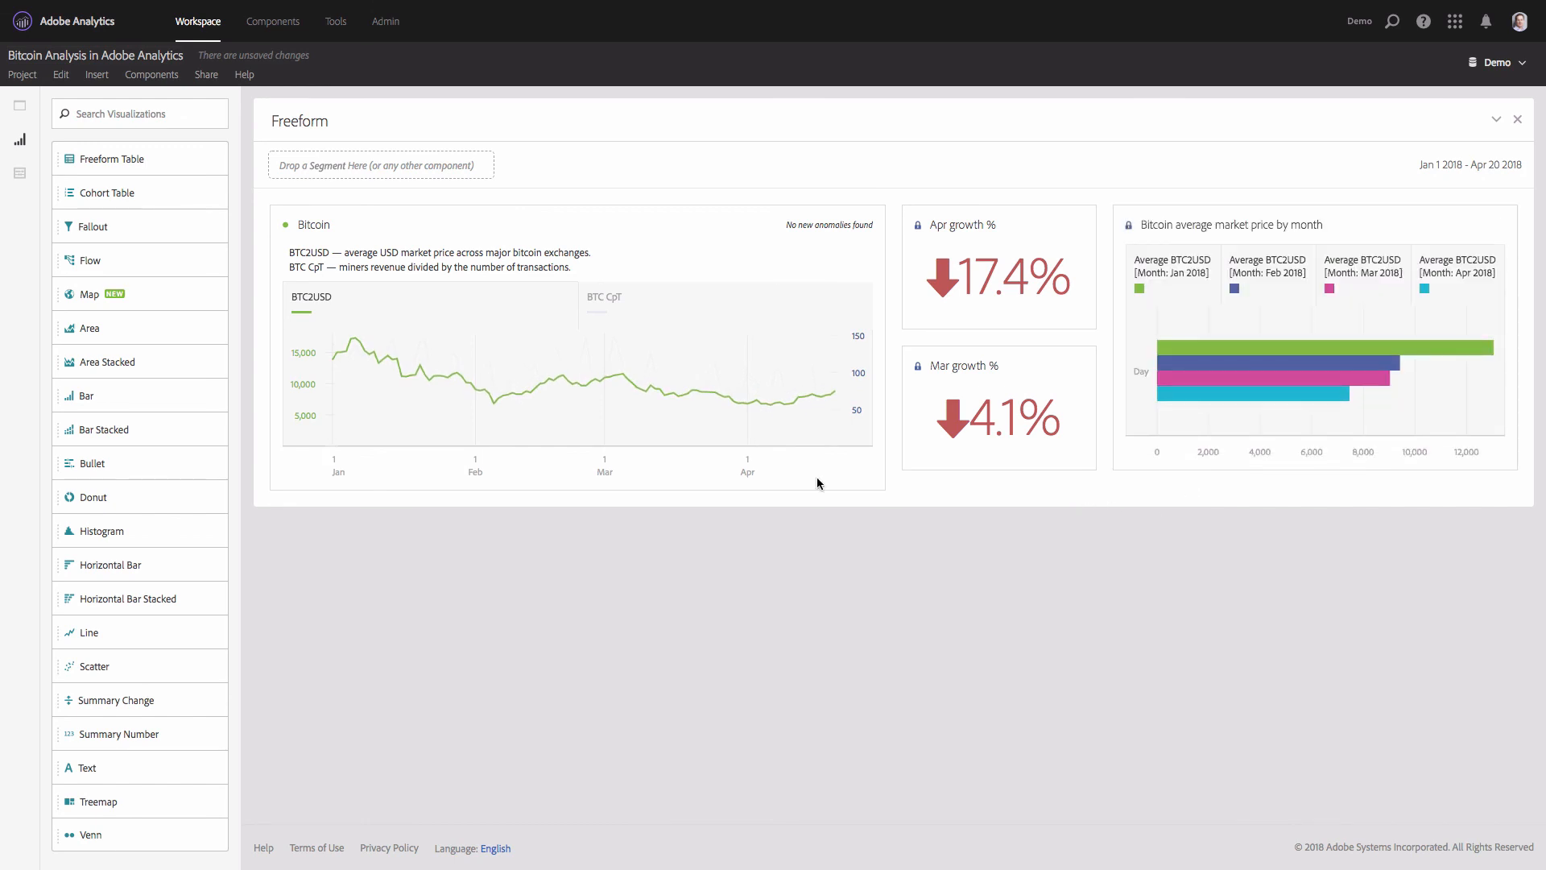
pyautogui.moveTo(797, 487); pyautogui.dragTo(810, 517)
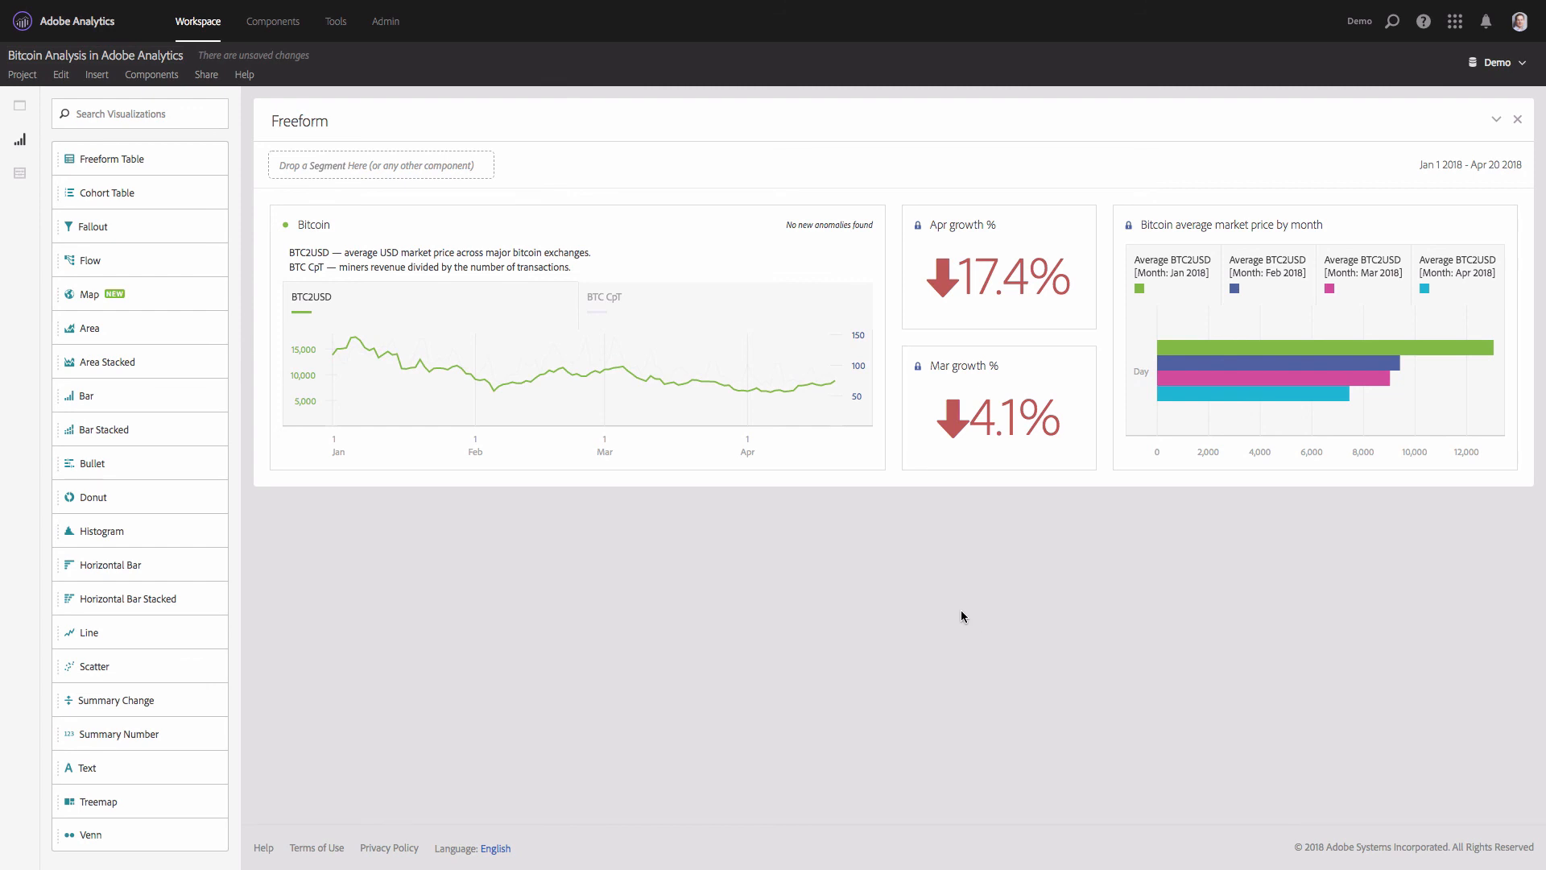
# - Show the BTC CpT series in the Bitcoin chart for comparison with BTC2USD and hide it again
pyautogui.click(611, 303)
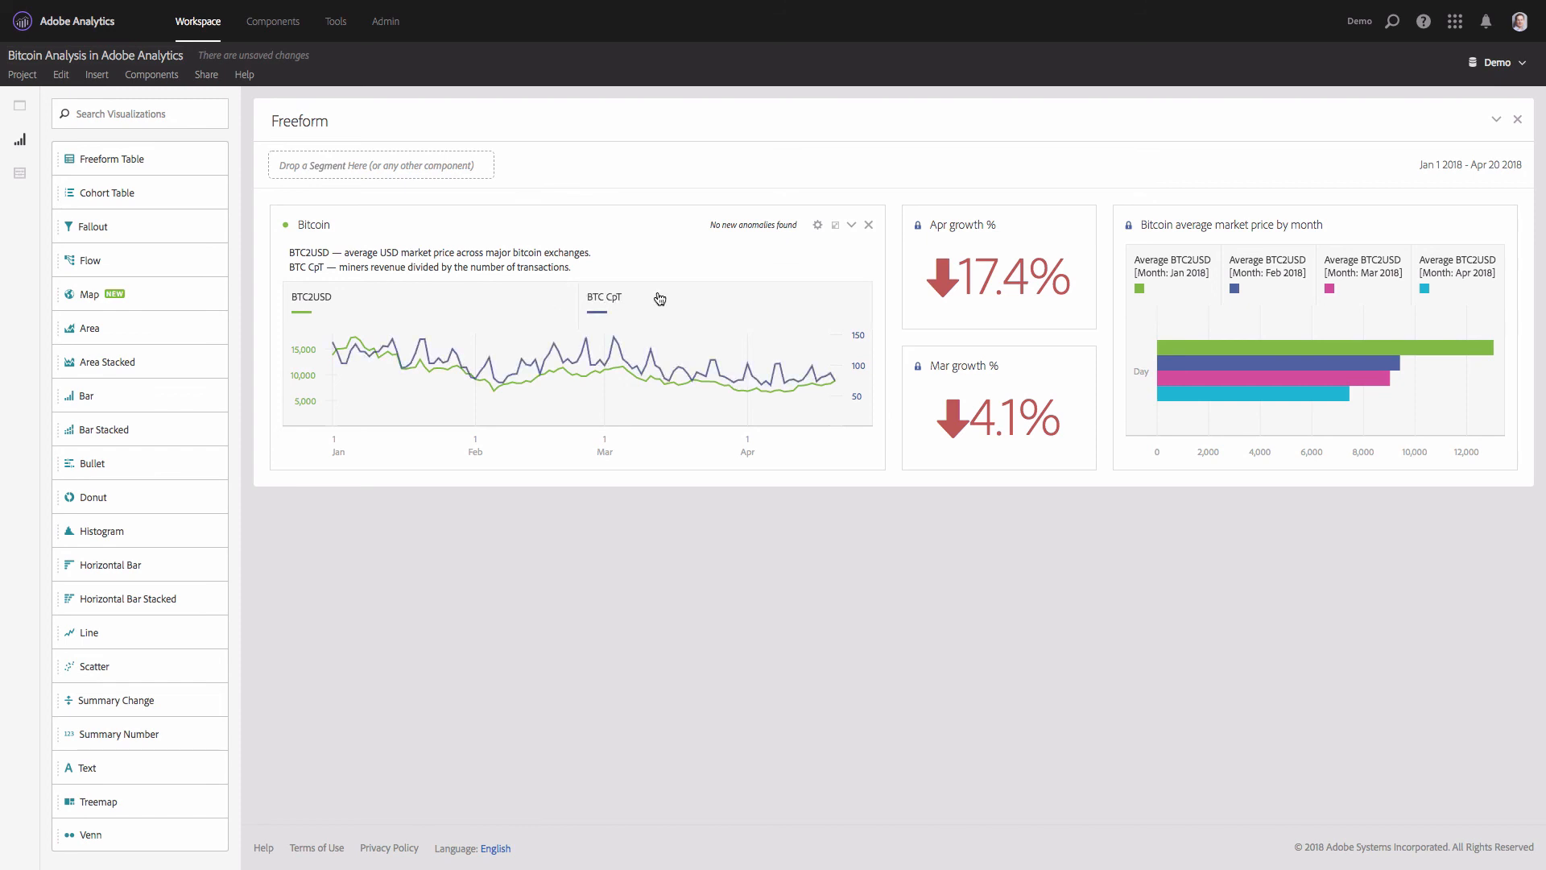
pyautogui.click(611, 302)
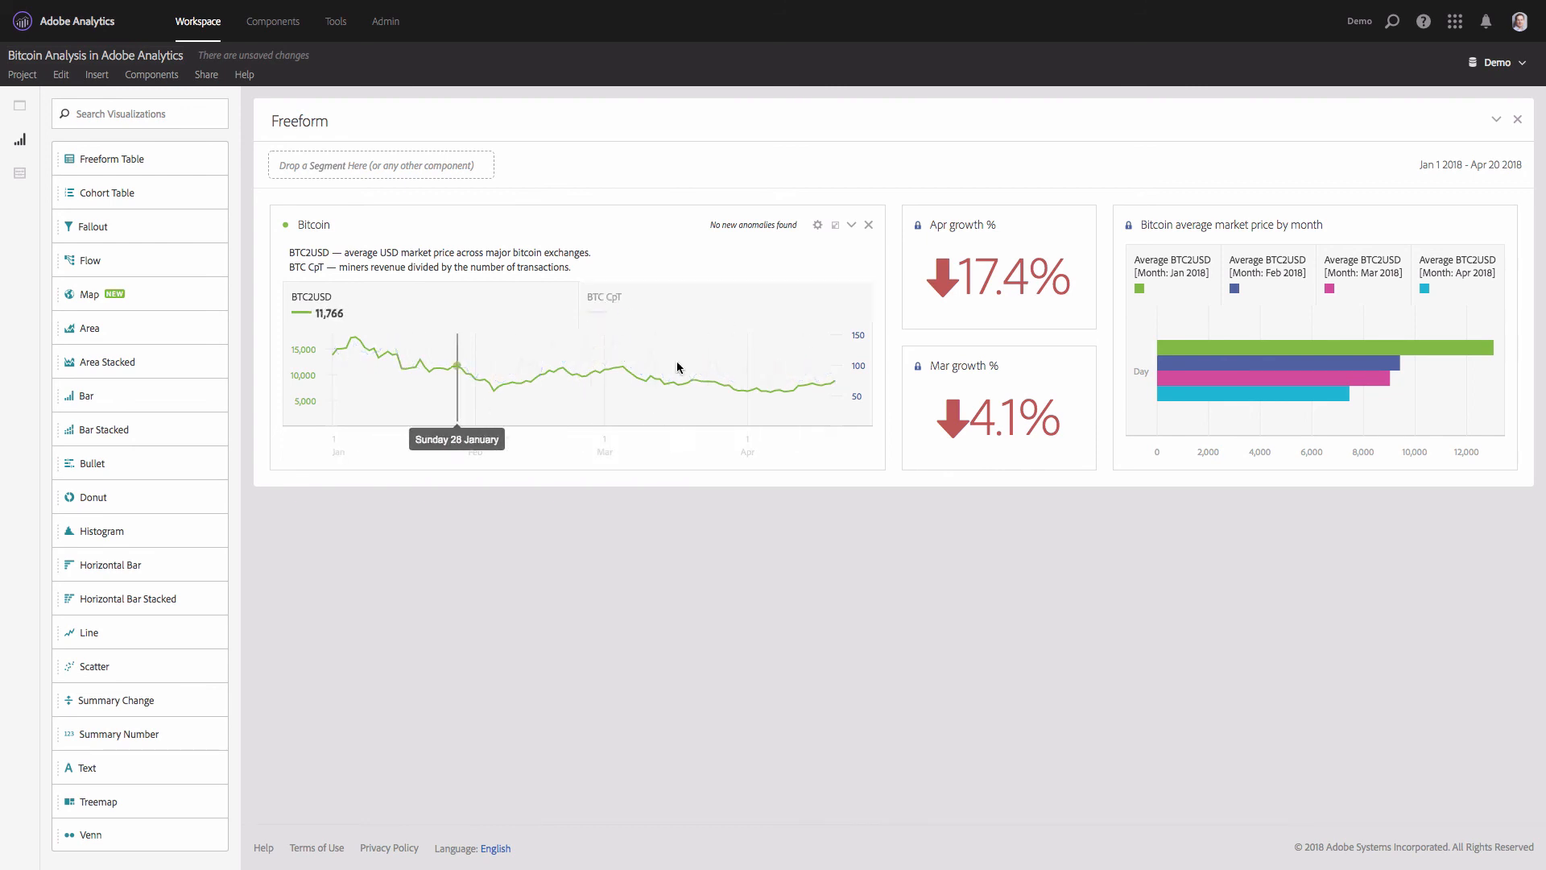